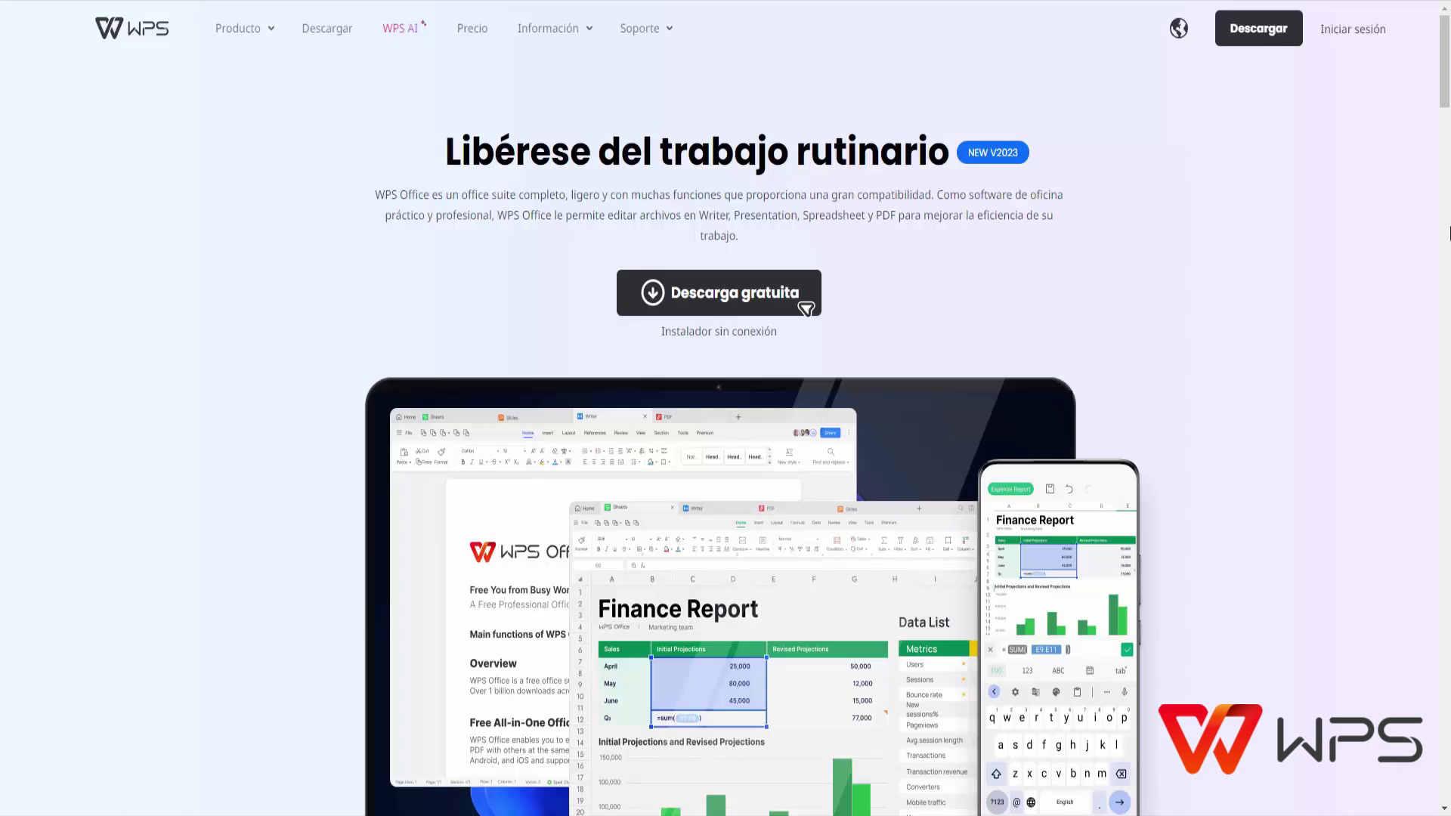
Scroll down the WPS site through the app suite and multi-platform download sections, then back to the top
scroll(1449, 233, "down", 8)
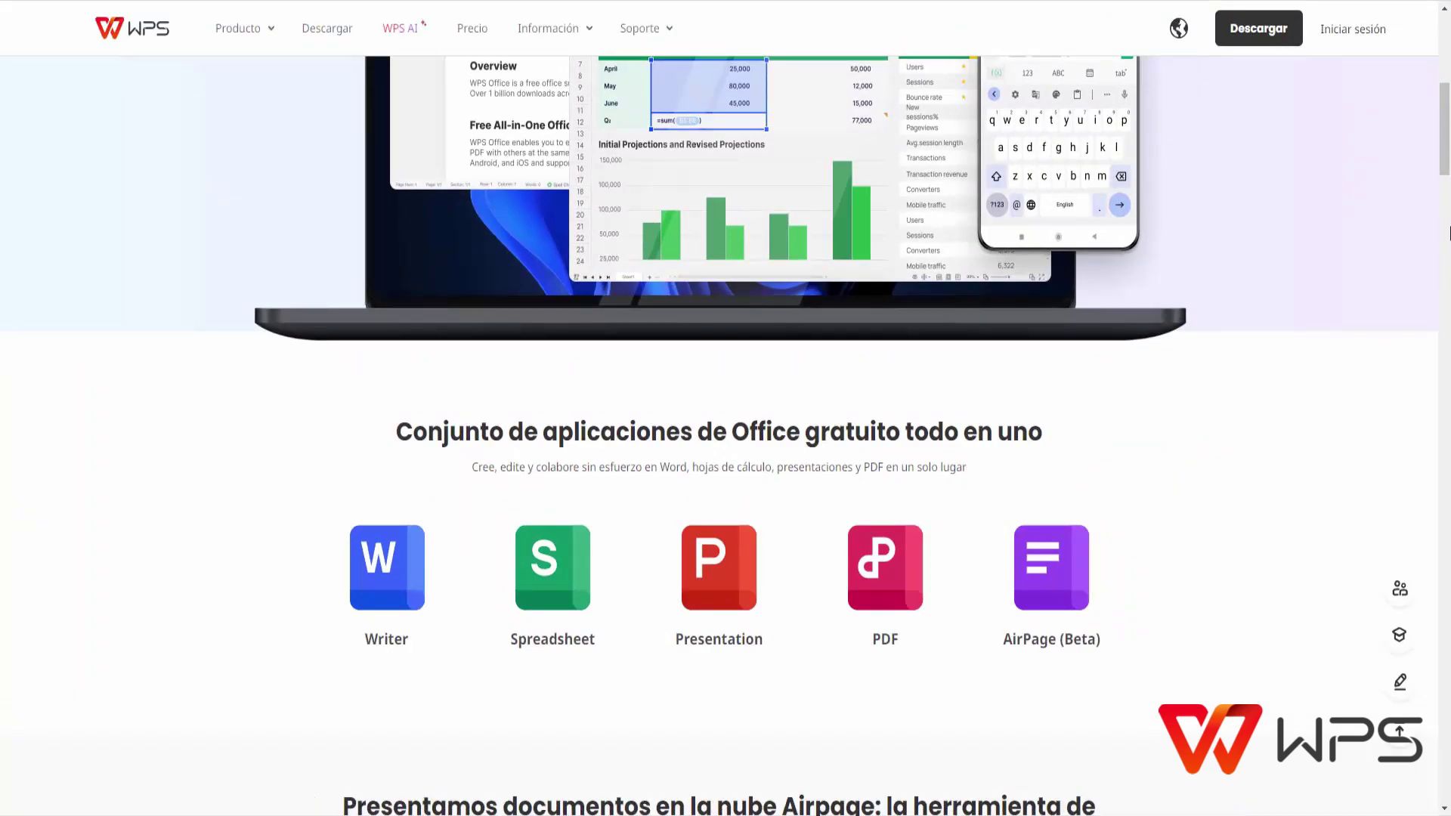
scroll(1449, 234, "down", 3)
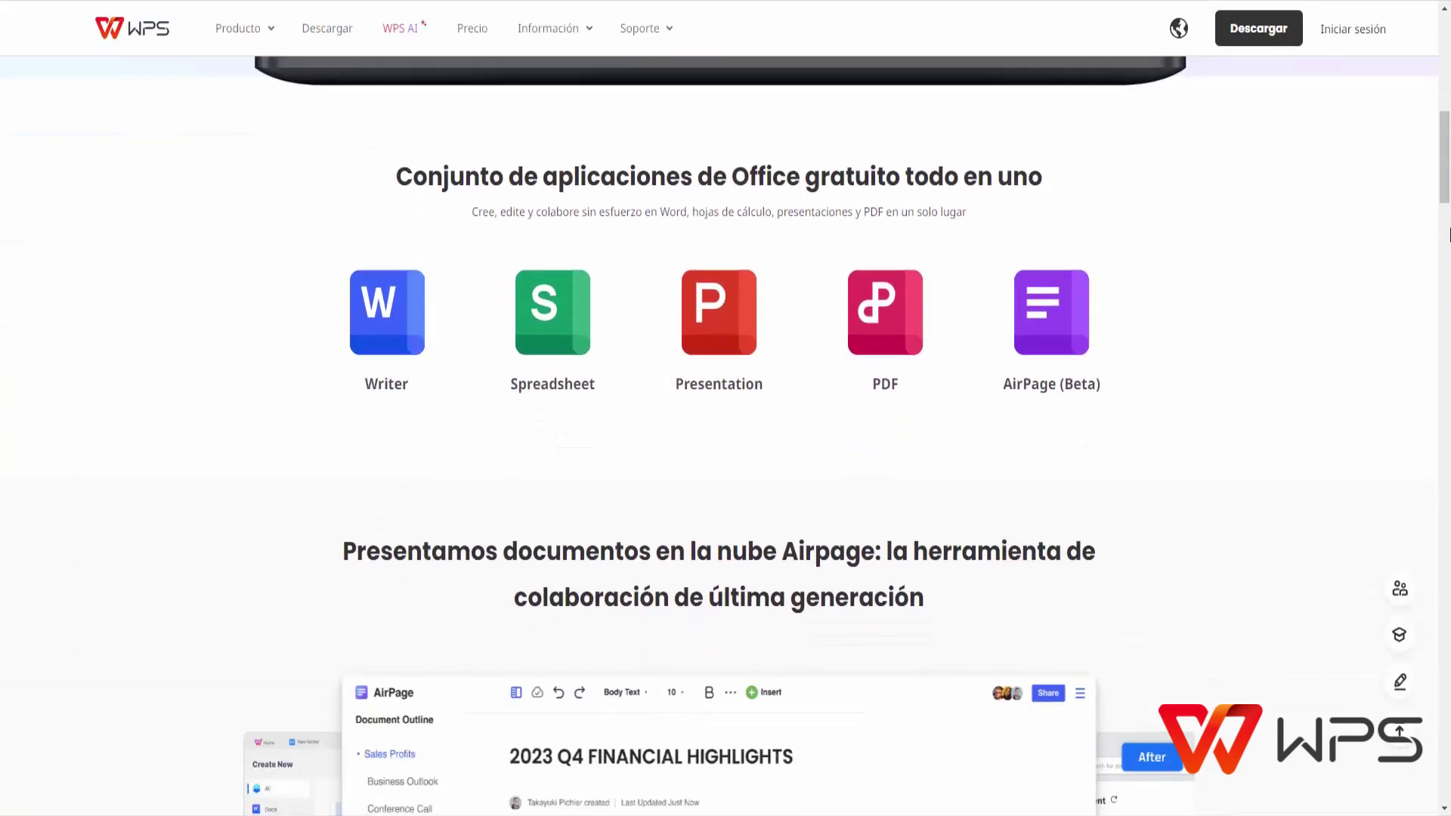
scroll(1449, 234, "down", 2)
scroll(1448, 235, "down", 2)
scroll(1448, 235, "down", 10)
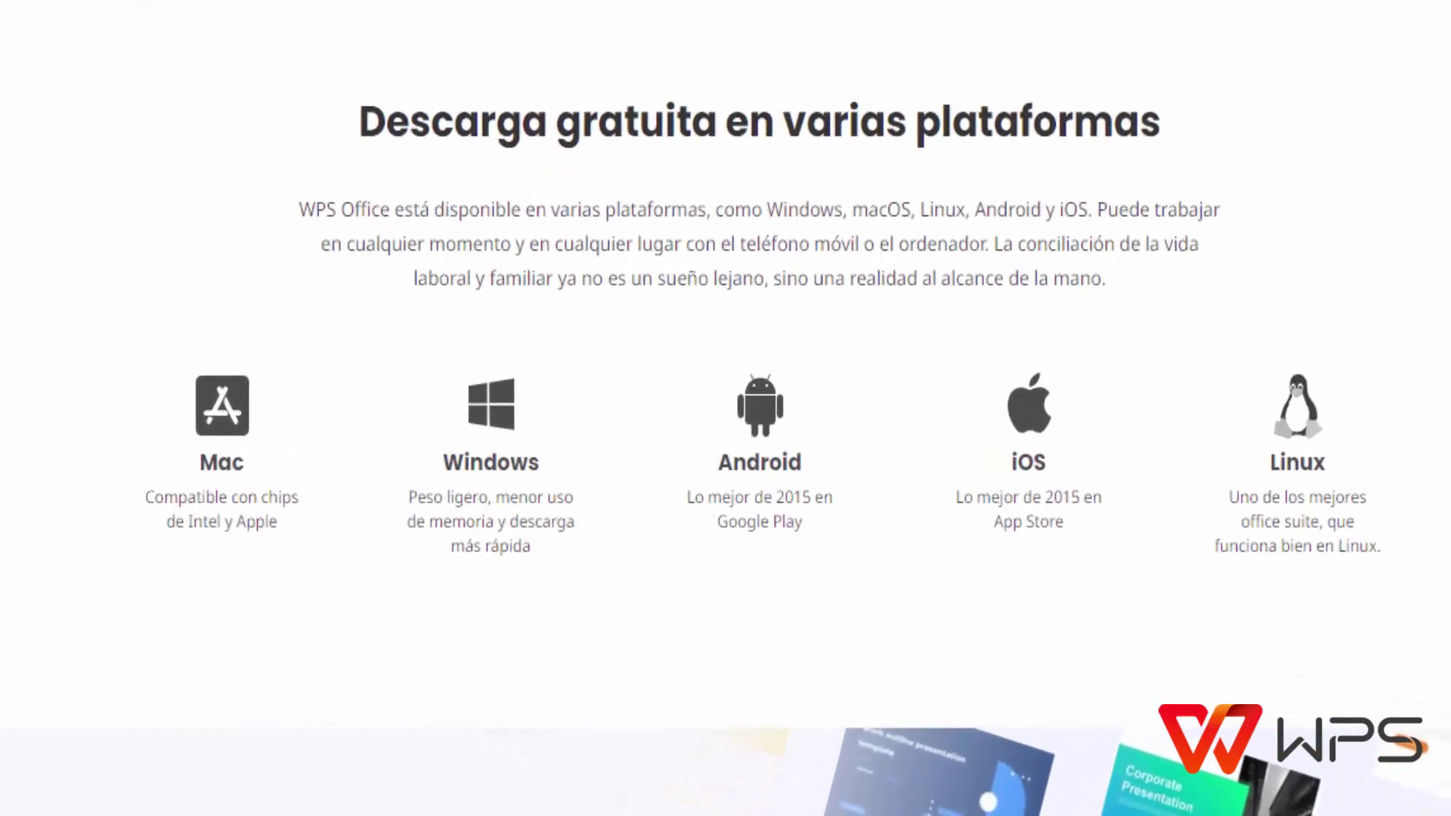
scroll(544, 310, "down", 1)
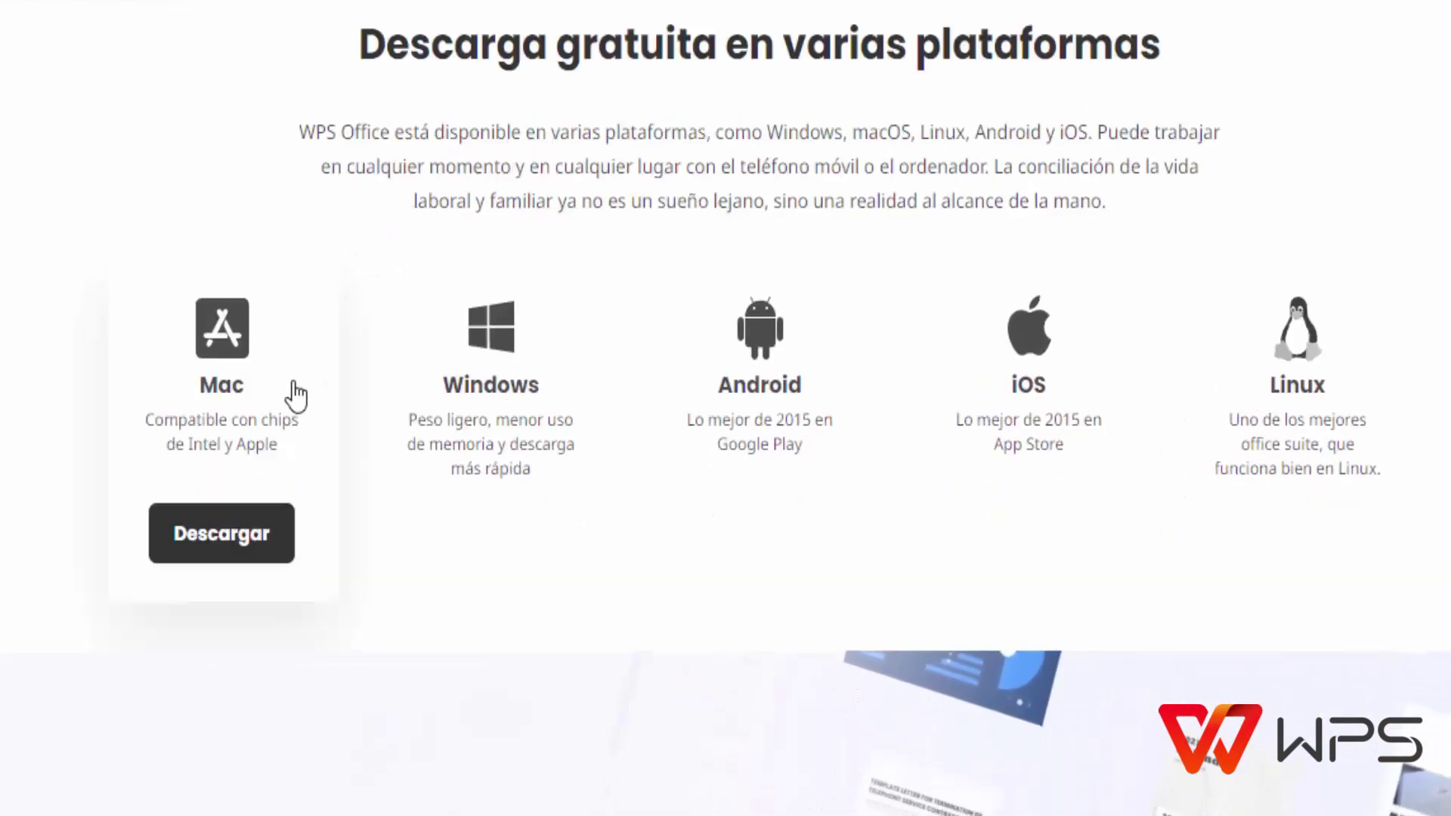
scroll(378, 423, "up", 1)
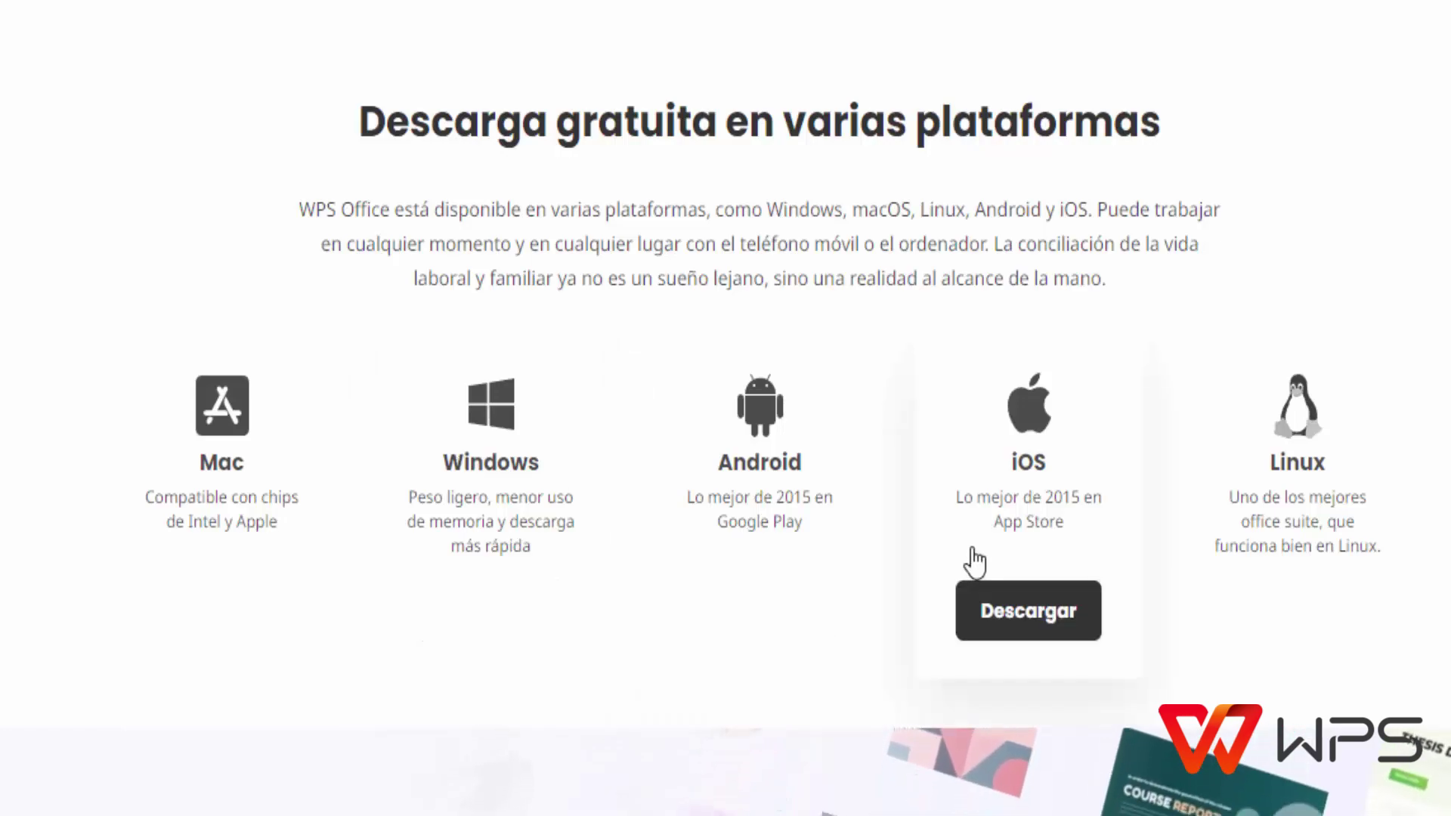
mouse_move(1296, 385)
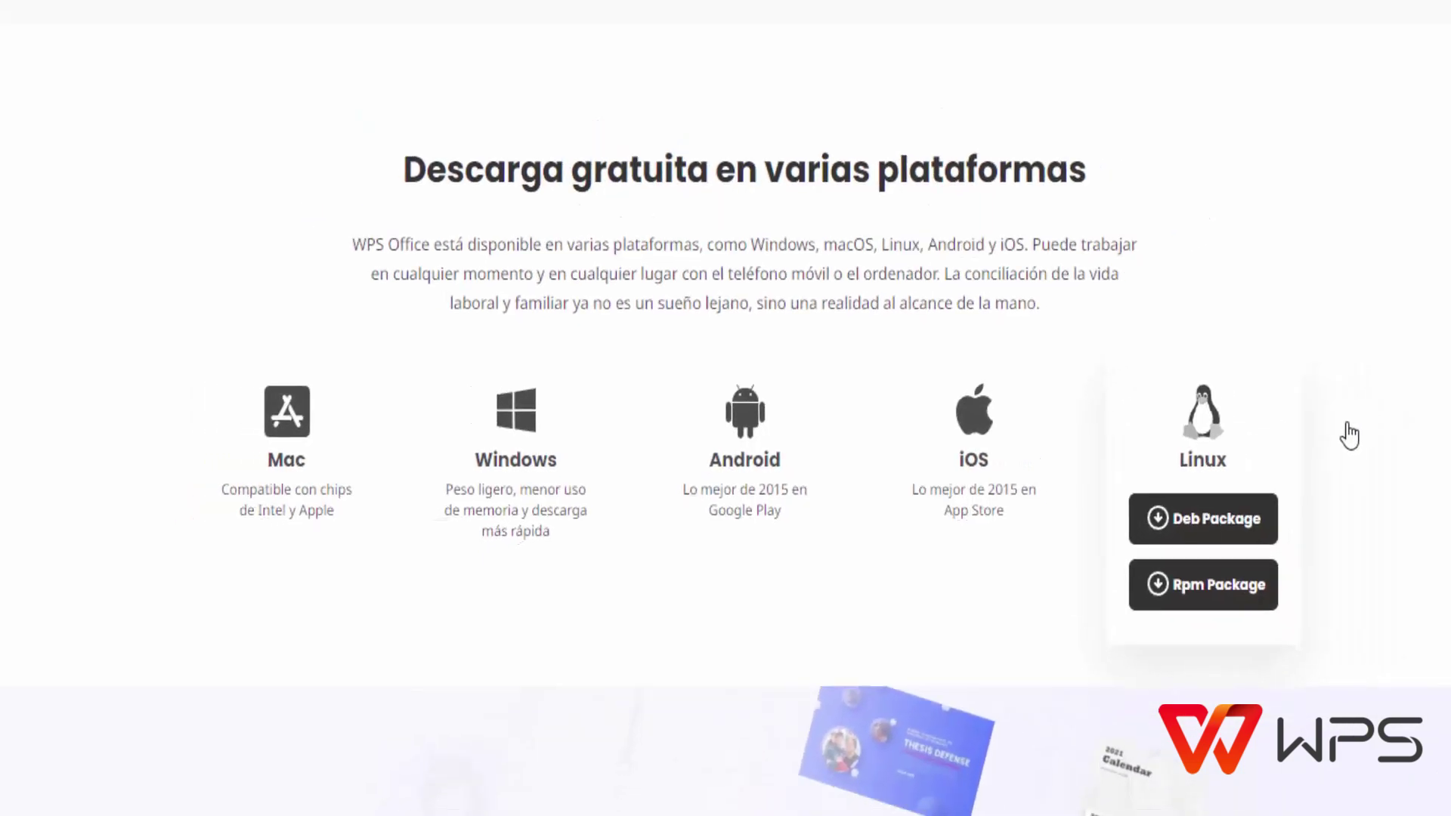
scroll(1449, 437, "up", 6)
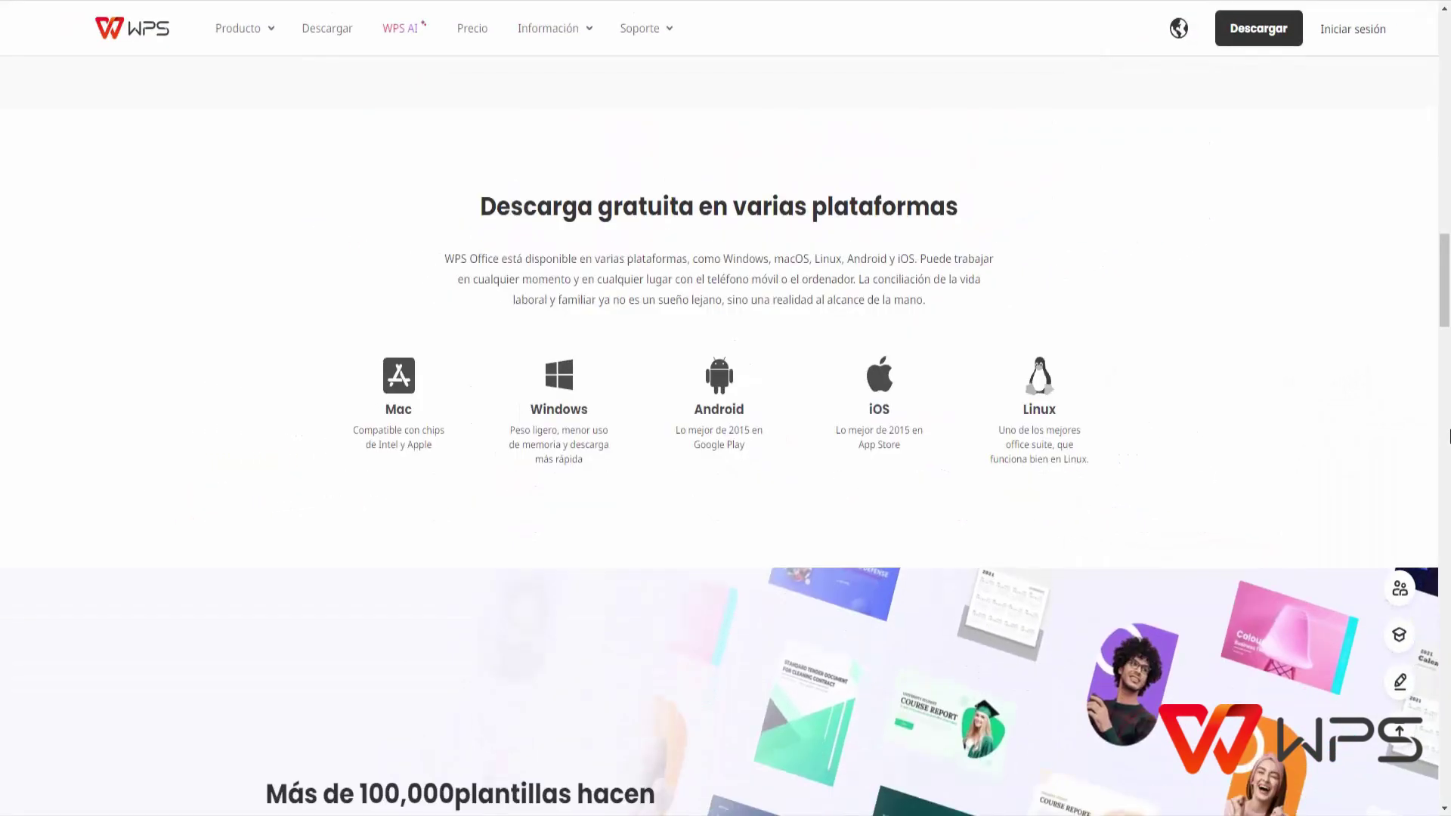
scroll(1449, 437, "up", 3)
scroll(1449, 437, "up", 4)
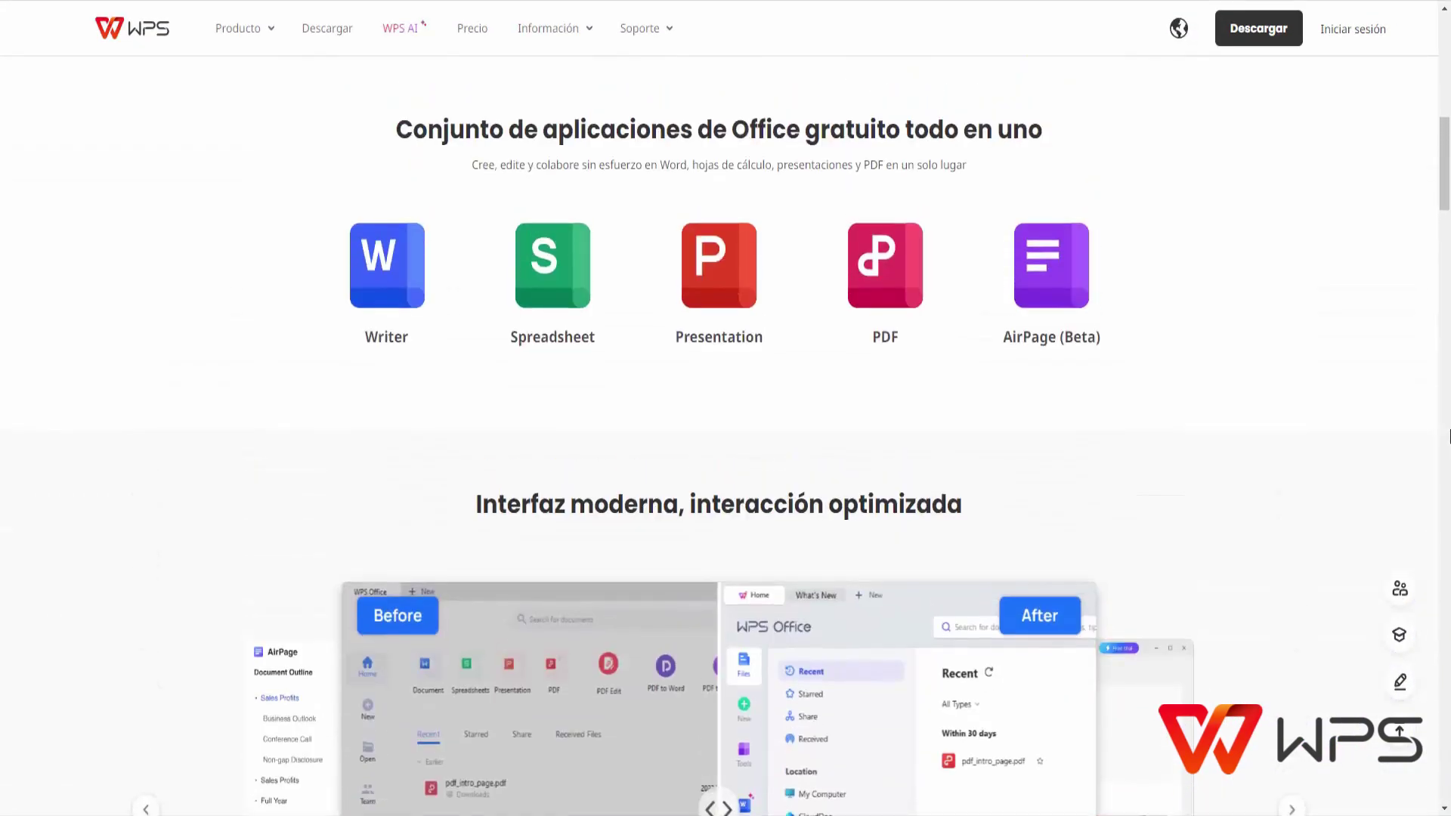
scroll(1449, 437, "up", 4)
scroll(1449, 437, "up", 4)
scroll(1449, 437, "up", 2)
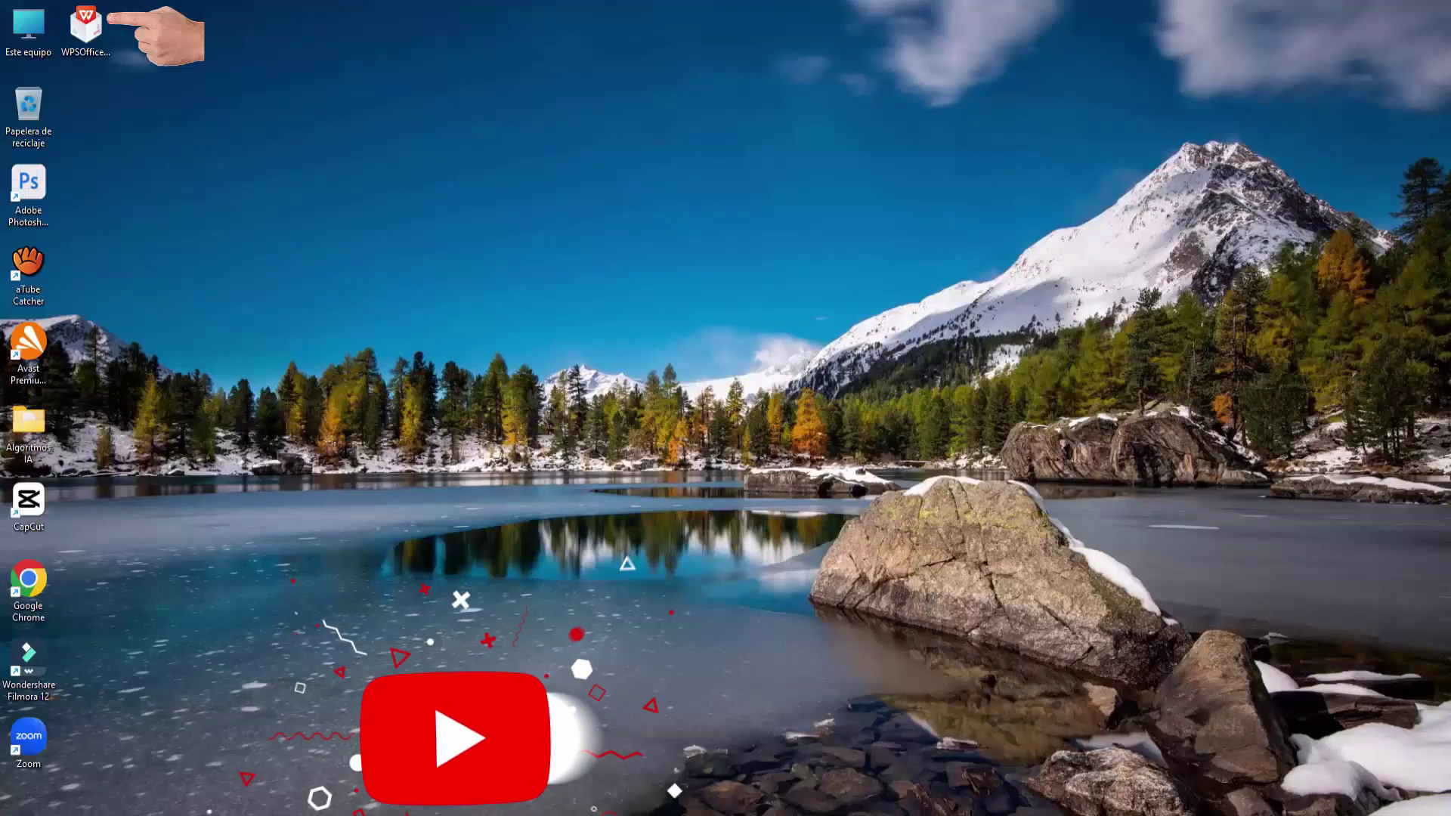
Run the WPS Office installer as administrator (Ejecutar como administrador)
left_click(97, 31)
right_click(96, 30)
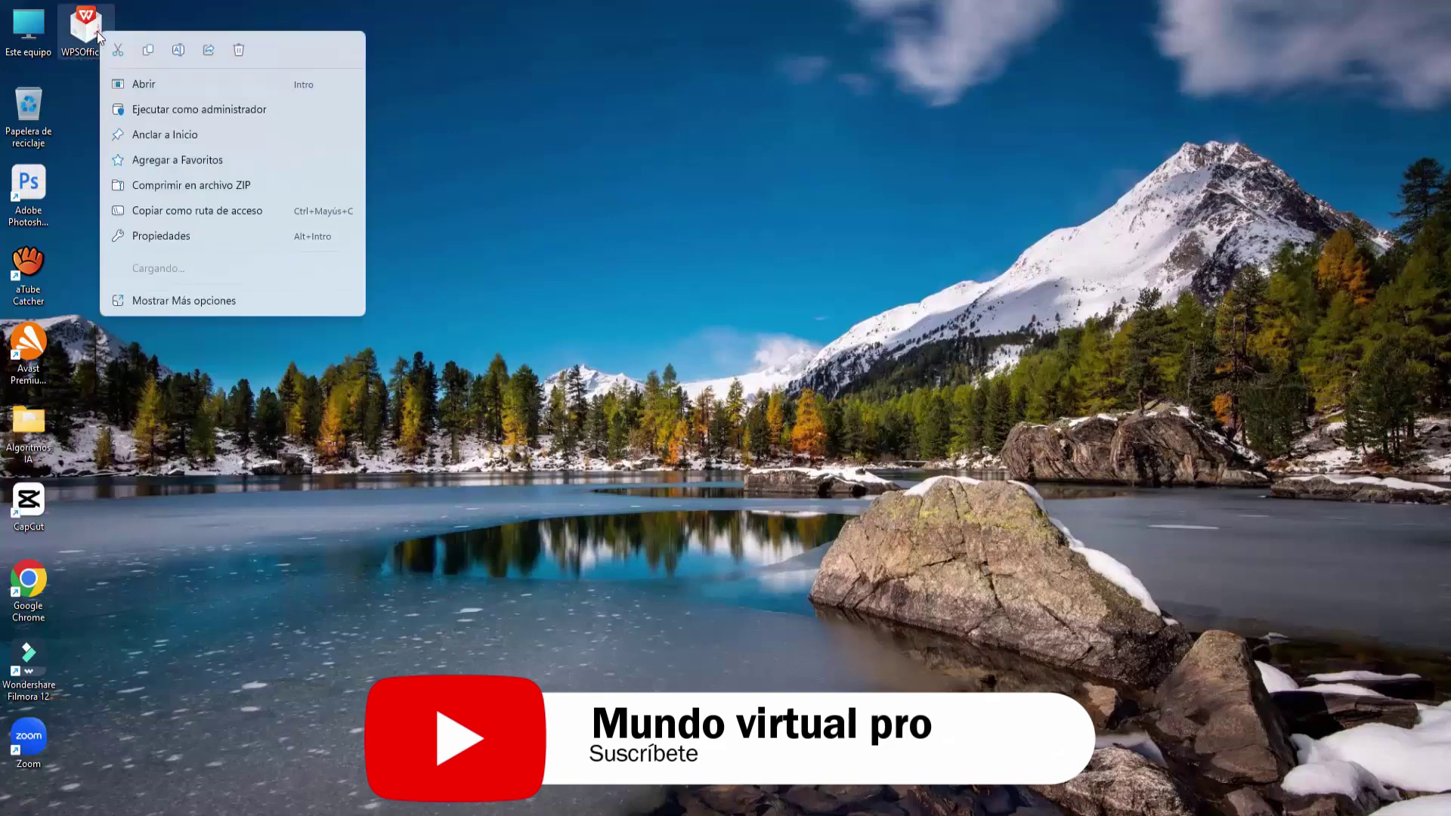
left_click(196, 109)
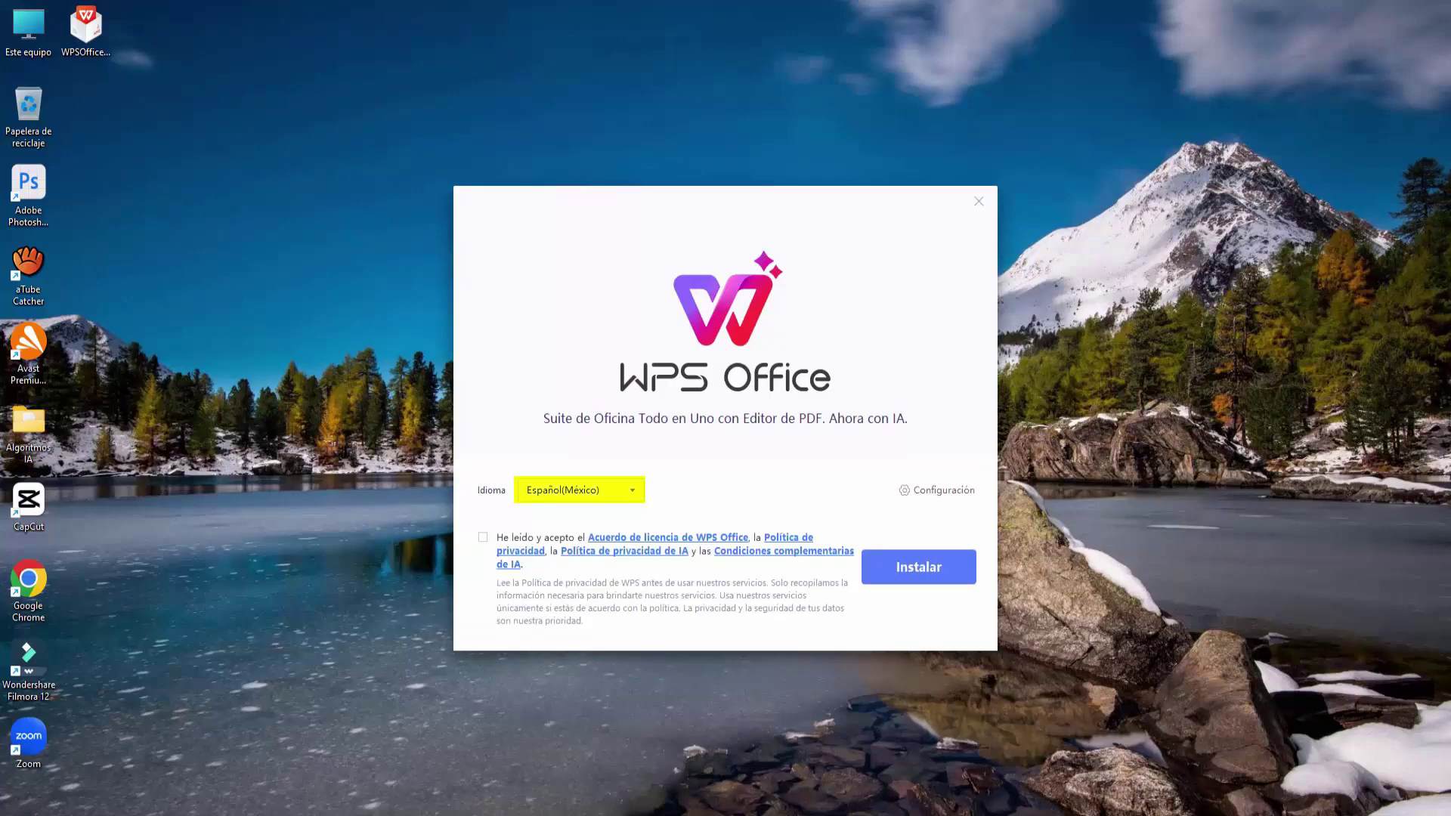
Keep Español(México), accept the licence terms in Configuración and start installing
left_click(631, 493)
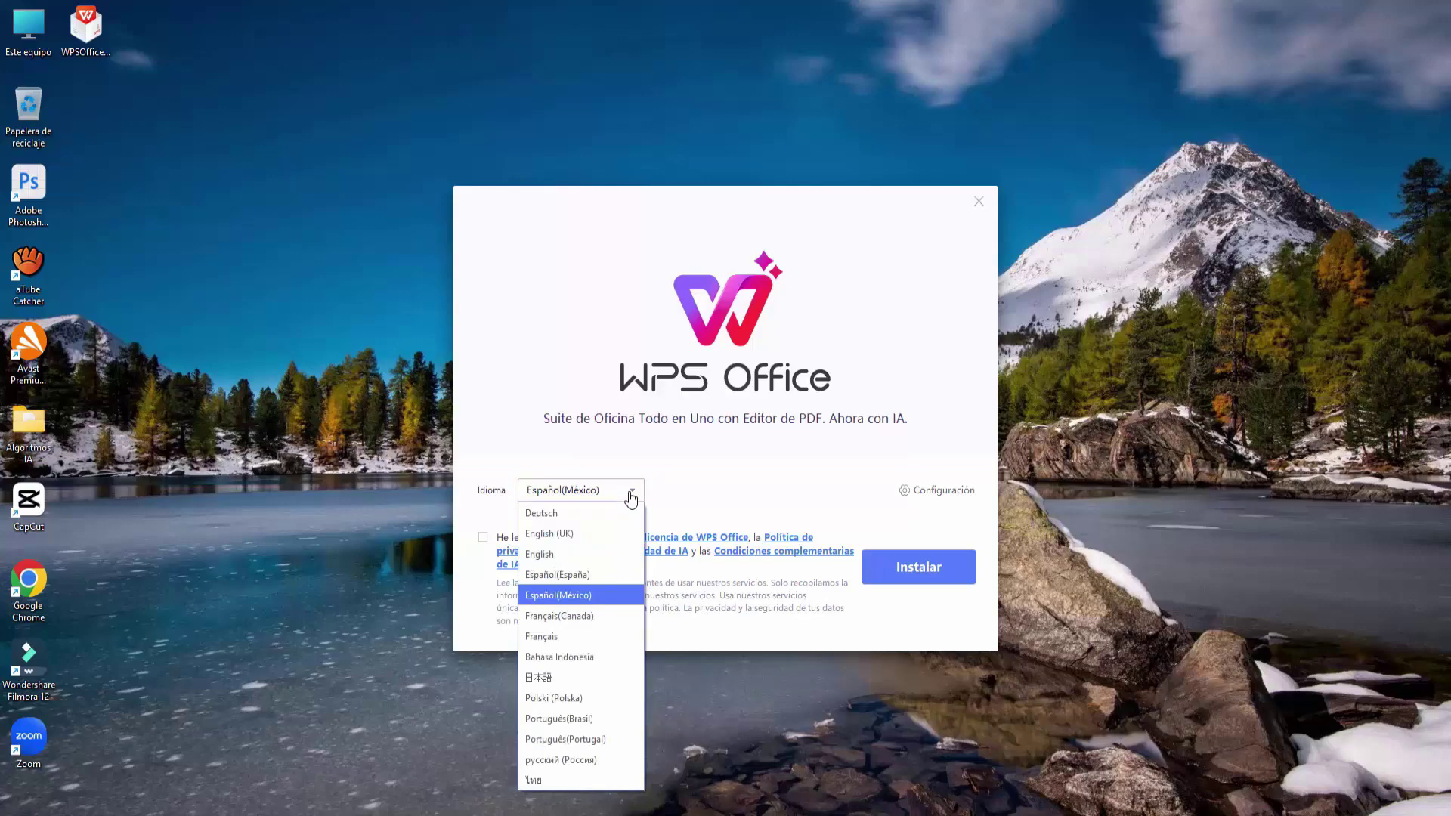
left_click(631, 493)
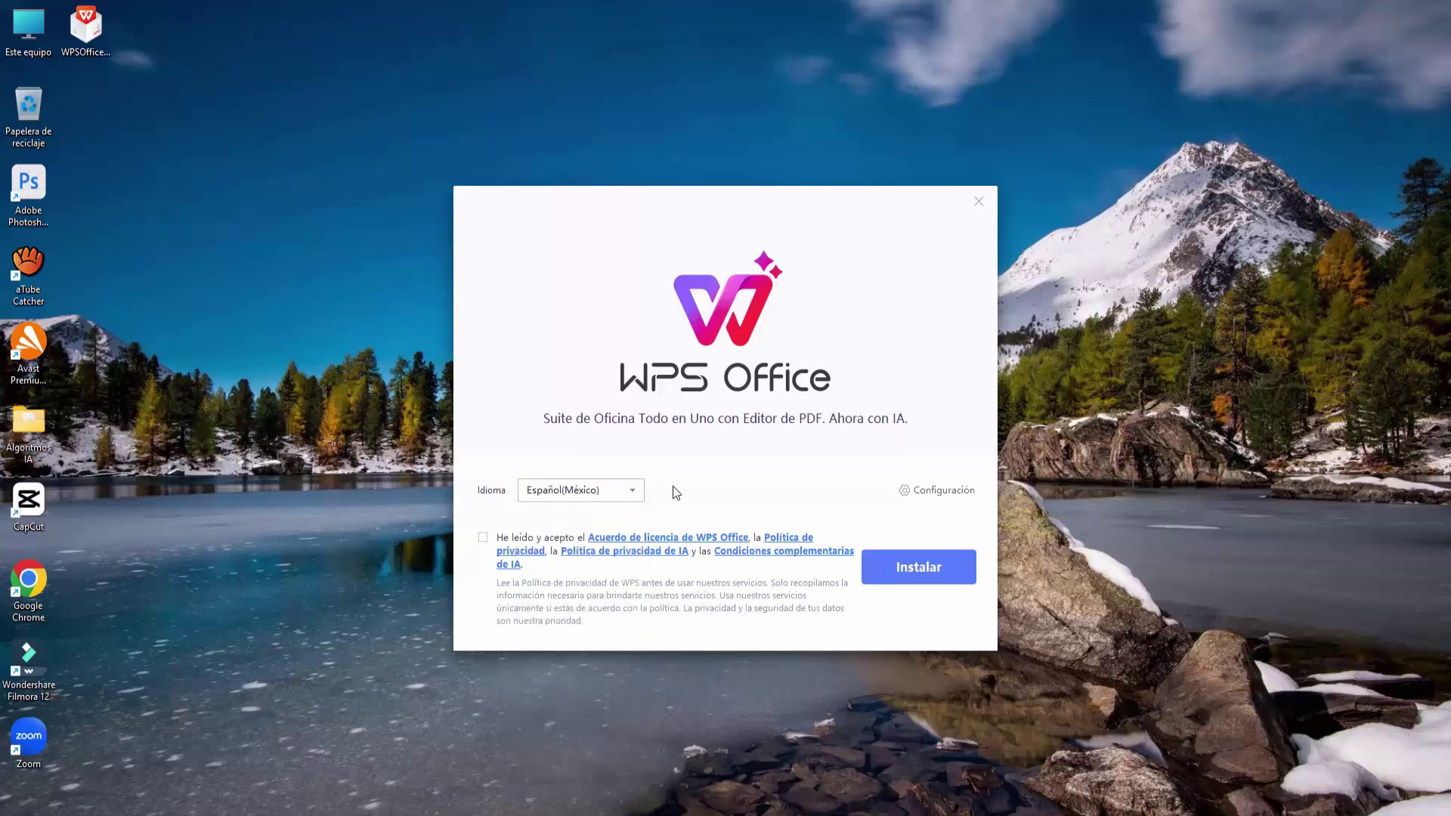
left_click(906, 491)
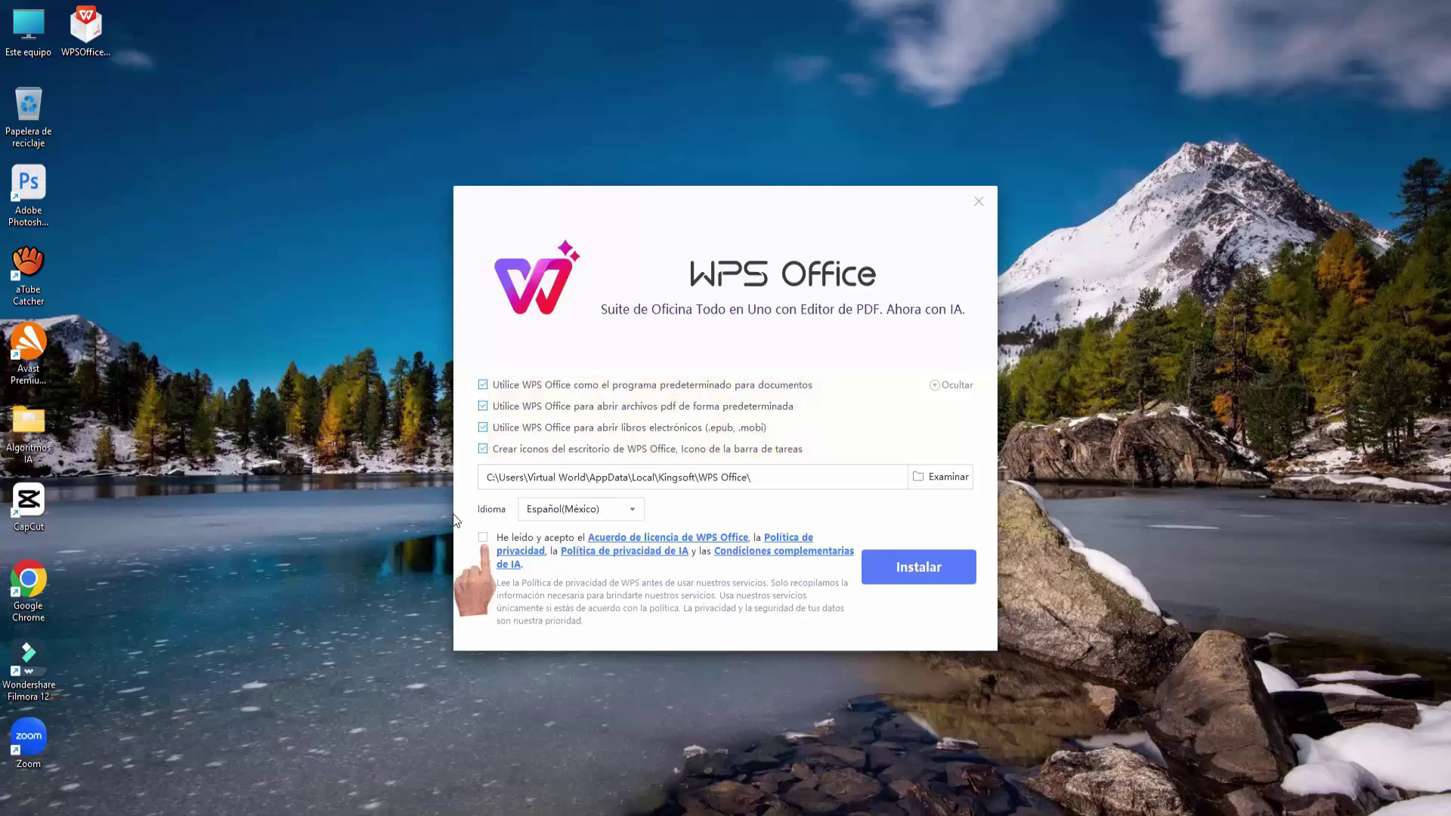
left_click(483, 539)
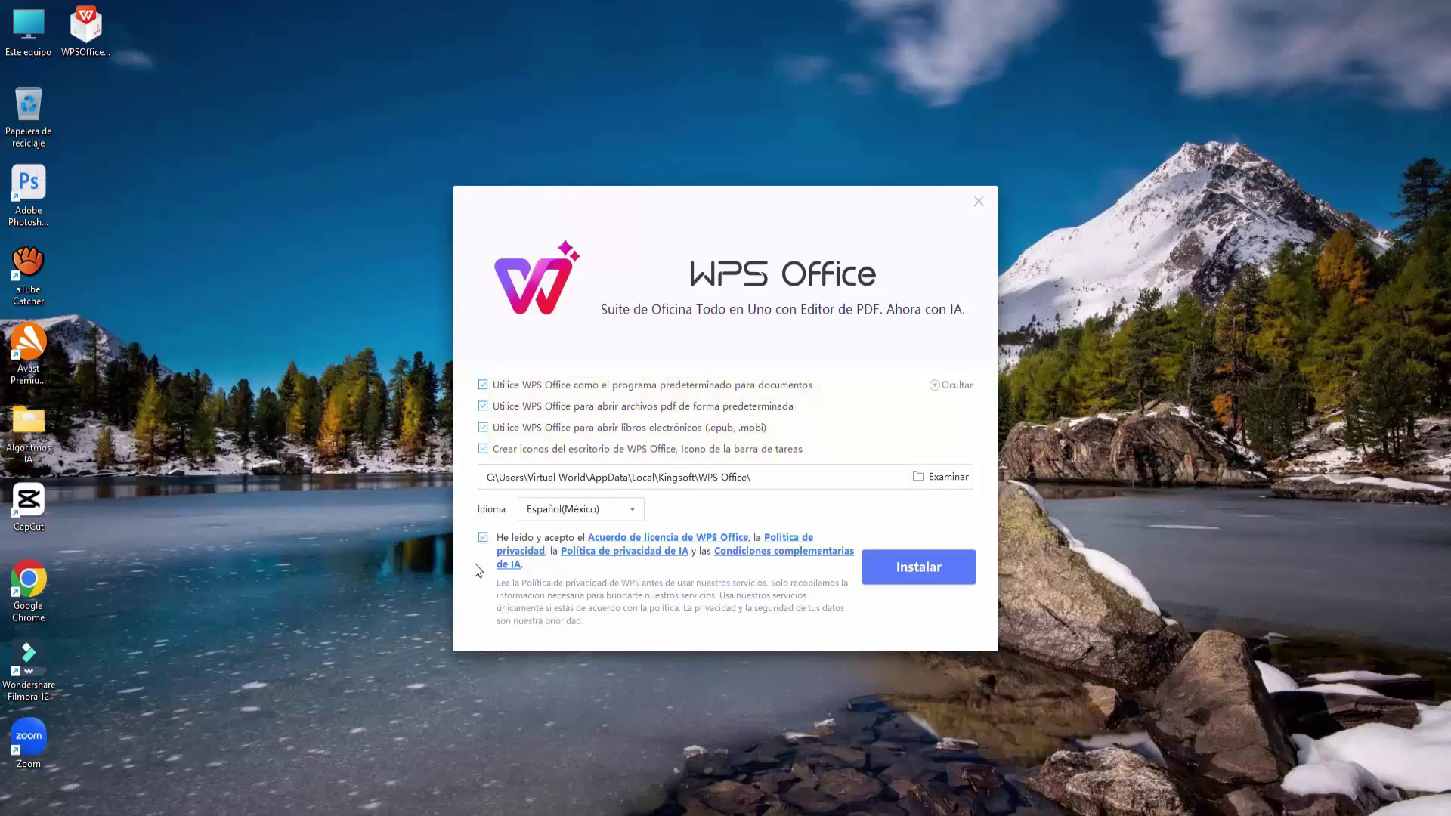
left_click(918, 567)
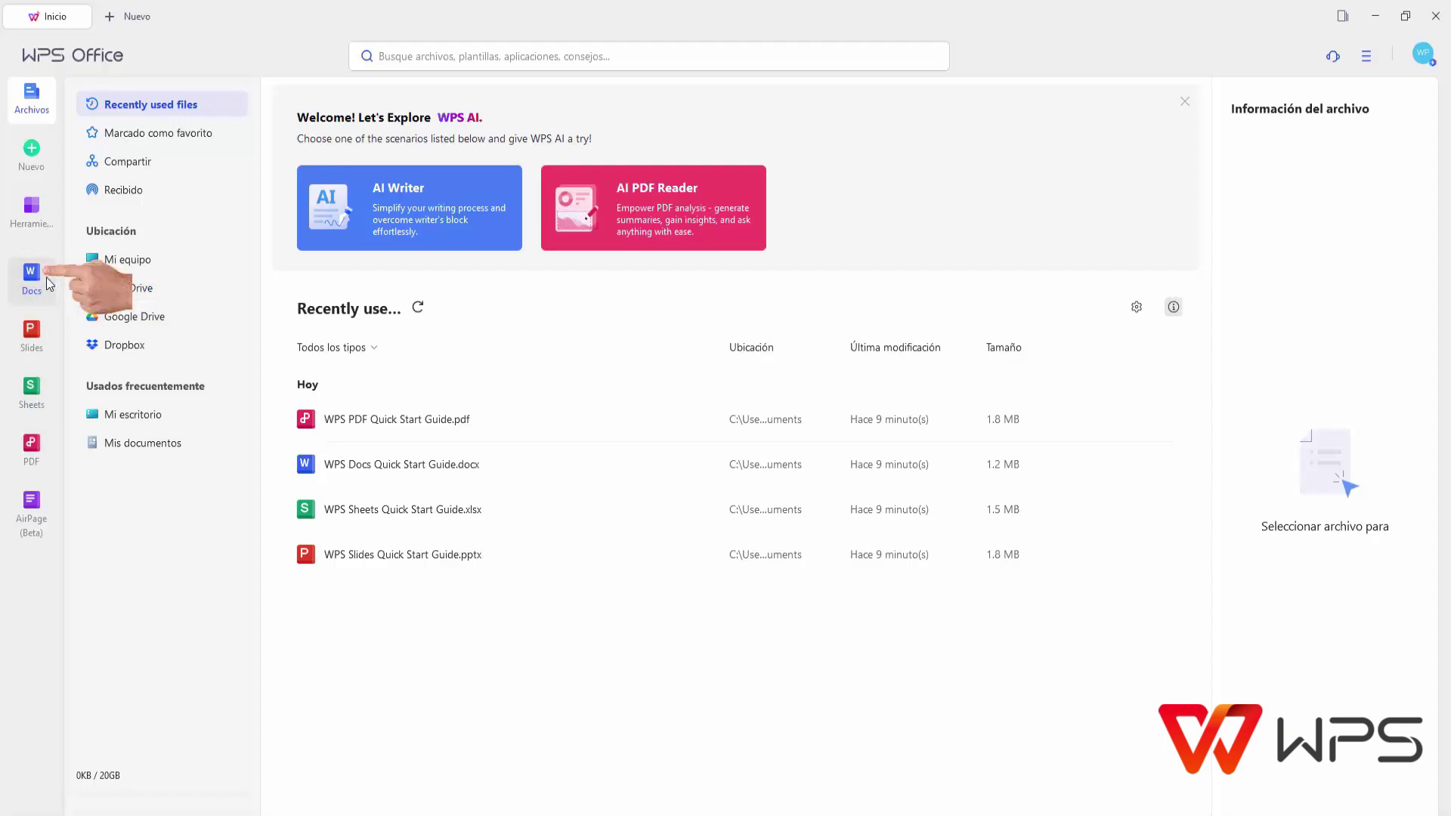
Browse the home screen's Docs, Slides, Sheets and PDF sections, ending on PDF
left_click(47, 279)
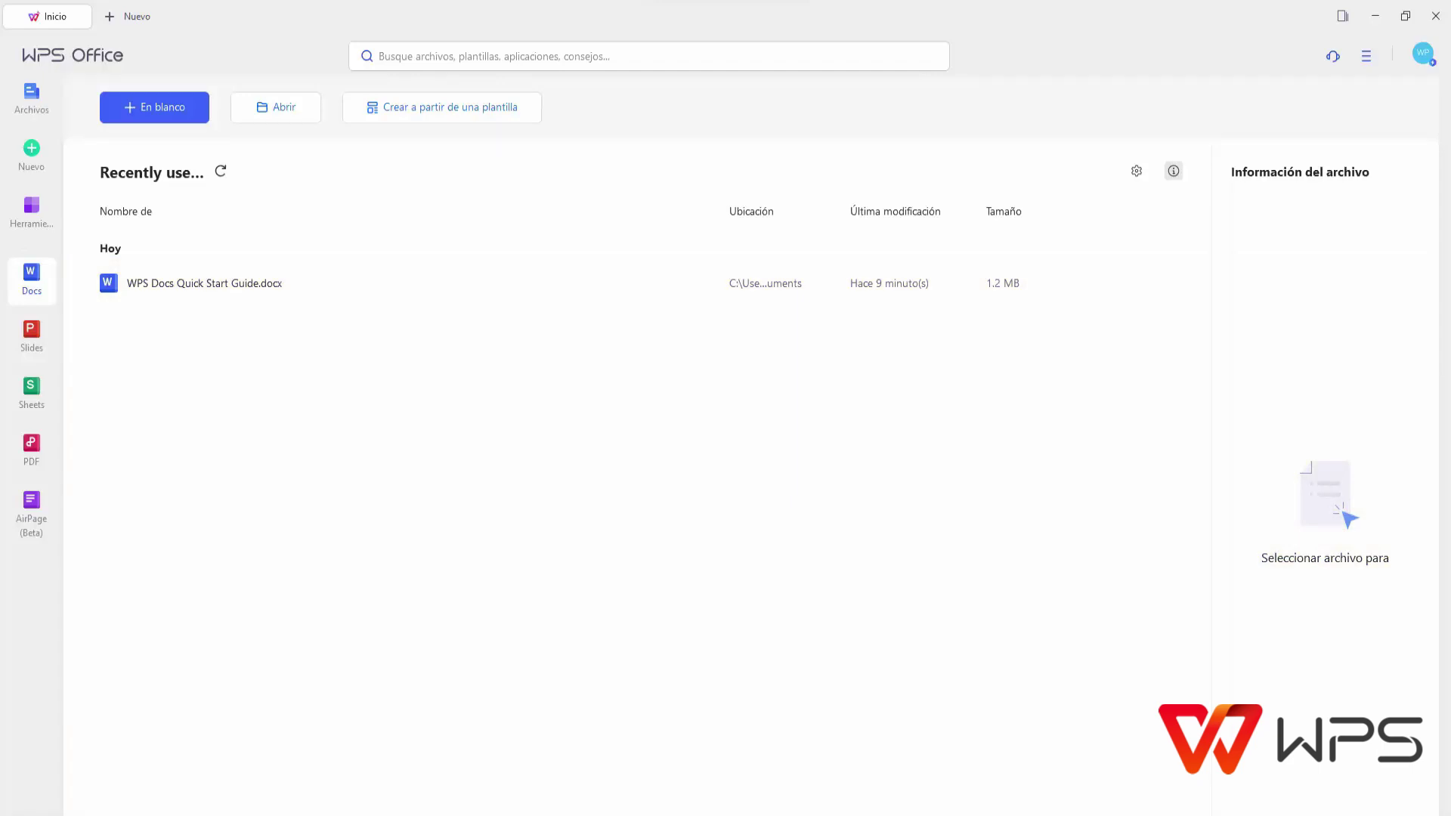
left_click(47, 338)
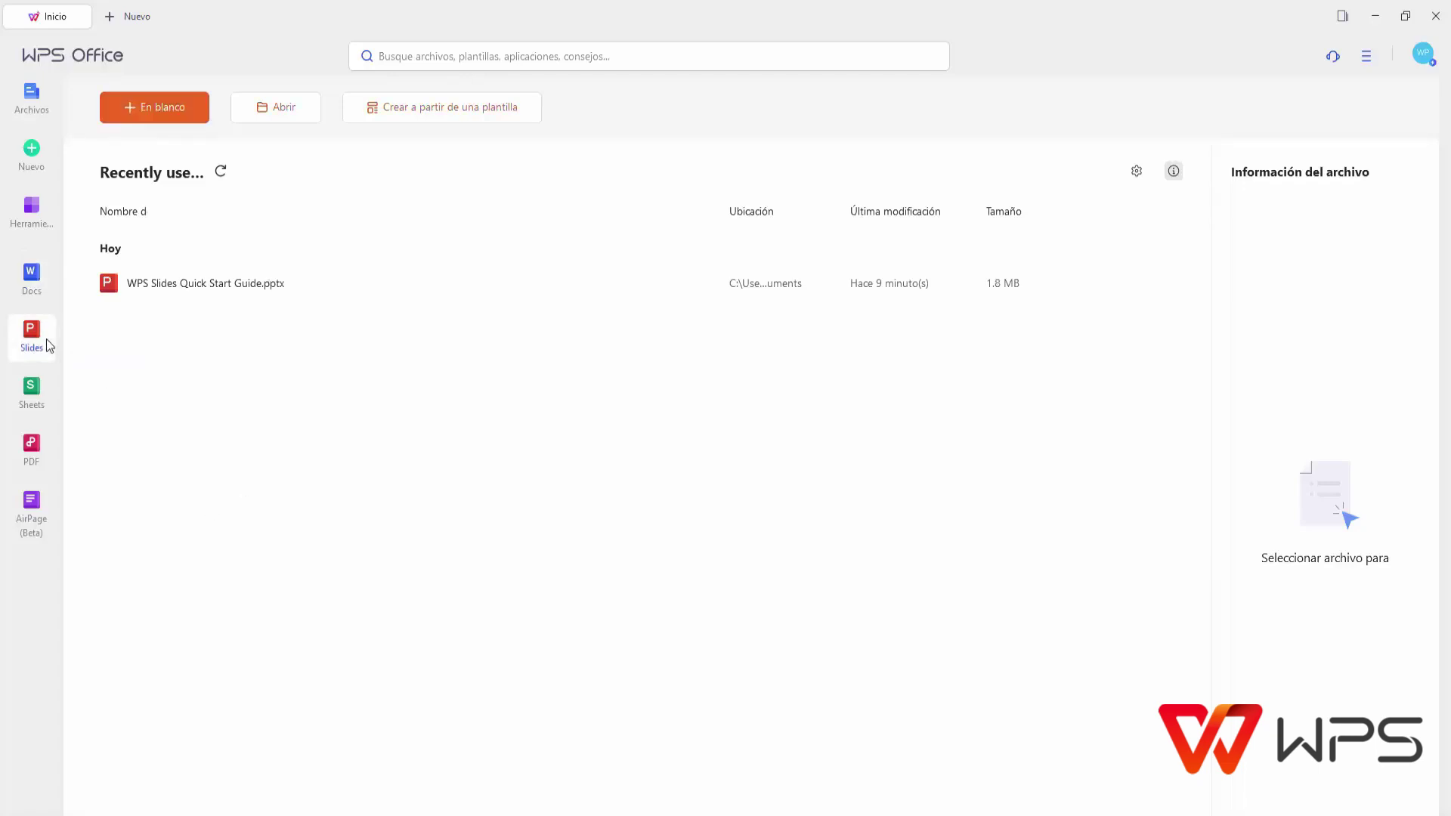
left_click(38, 393)
left_click(51, 446)
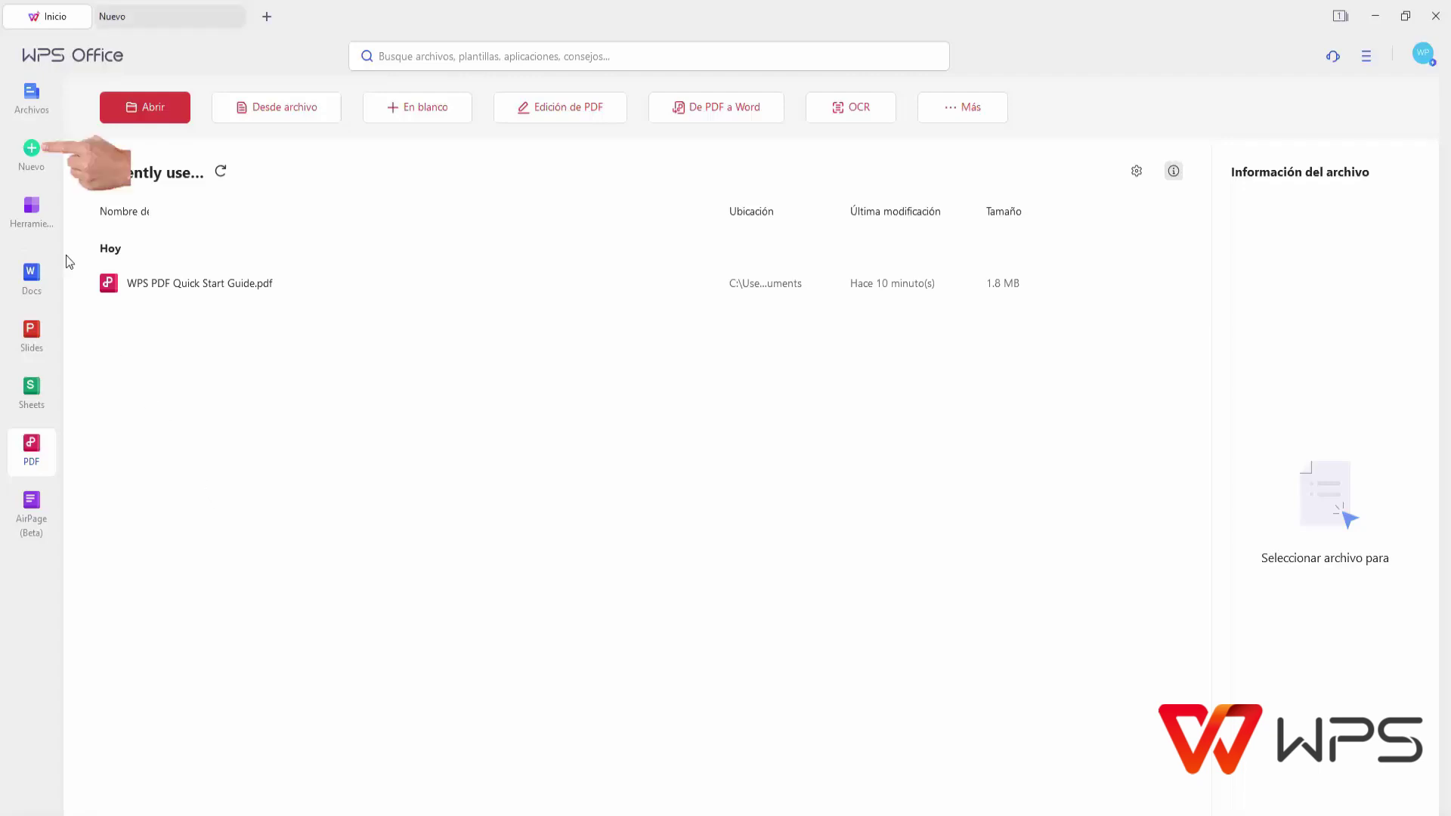
Open the Nuevo template gallery and scroll through the Docs templates
left_click(44, 161)
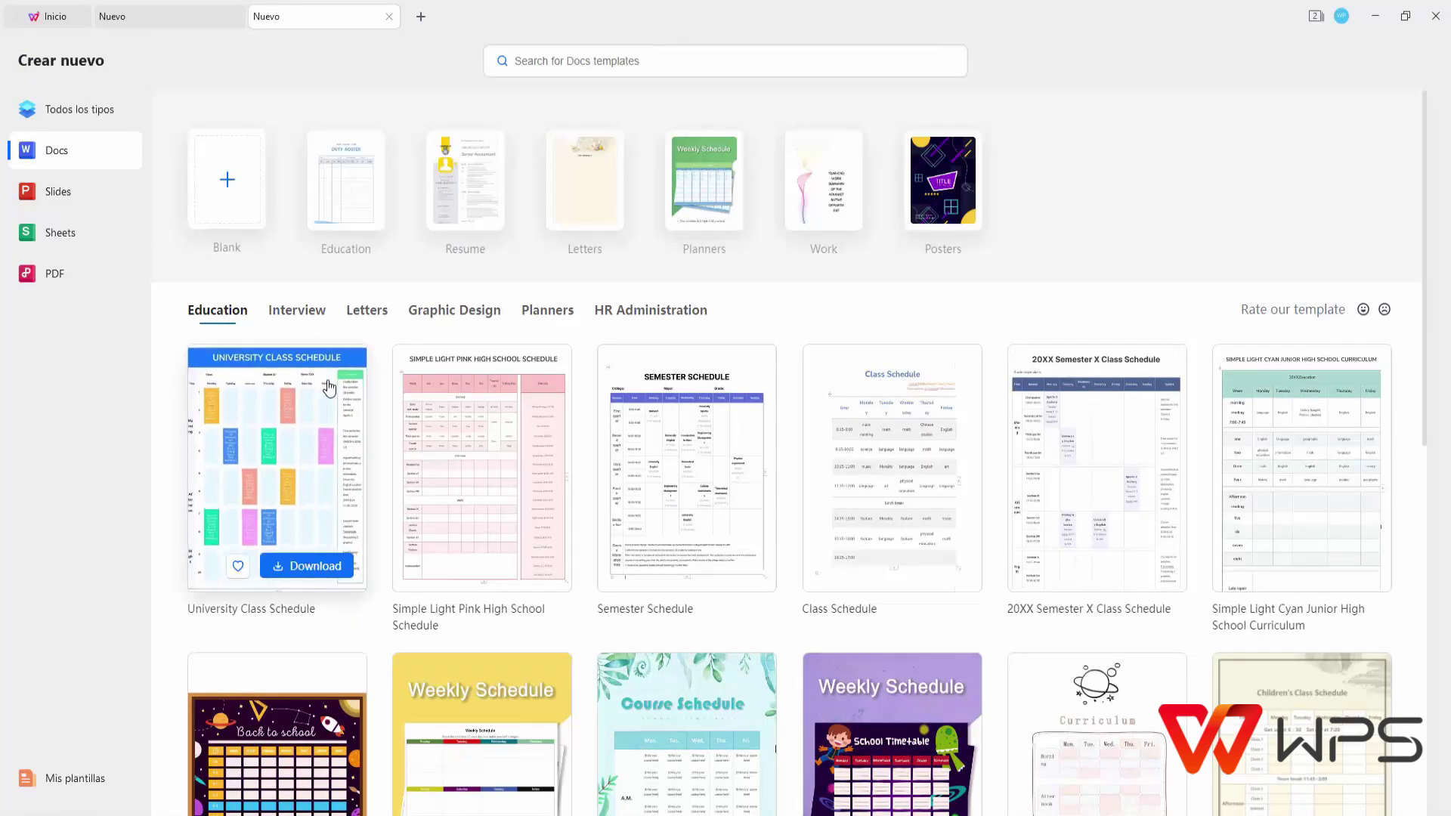
scroll(425, 405, "down", 1)
scroll(665, 415, "down", 1)
scroll(866, 386, "down", 1)
scroll(907, 384, "down", 1)
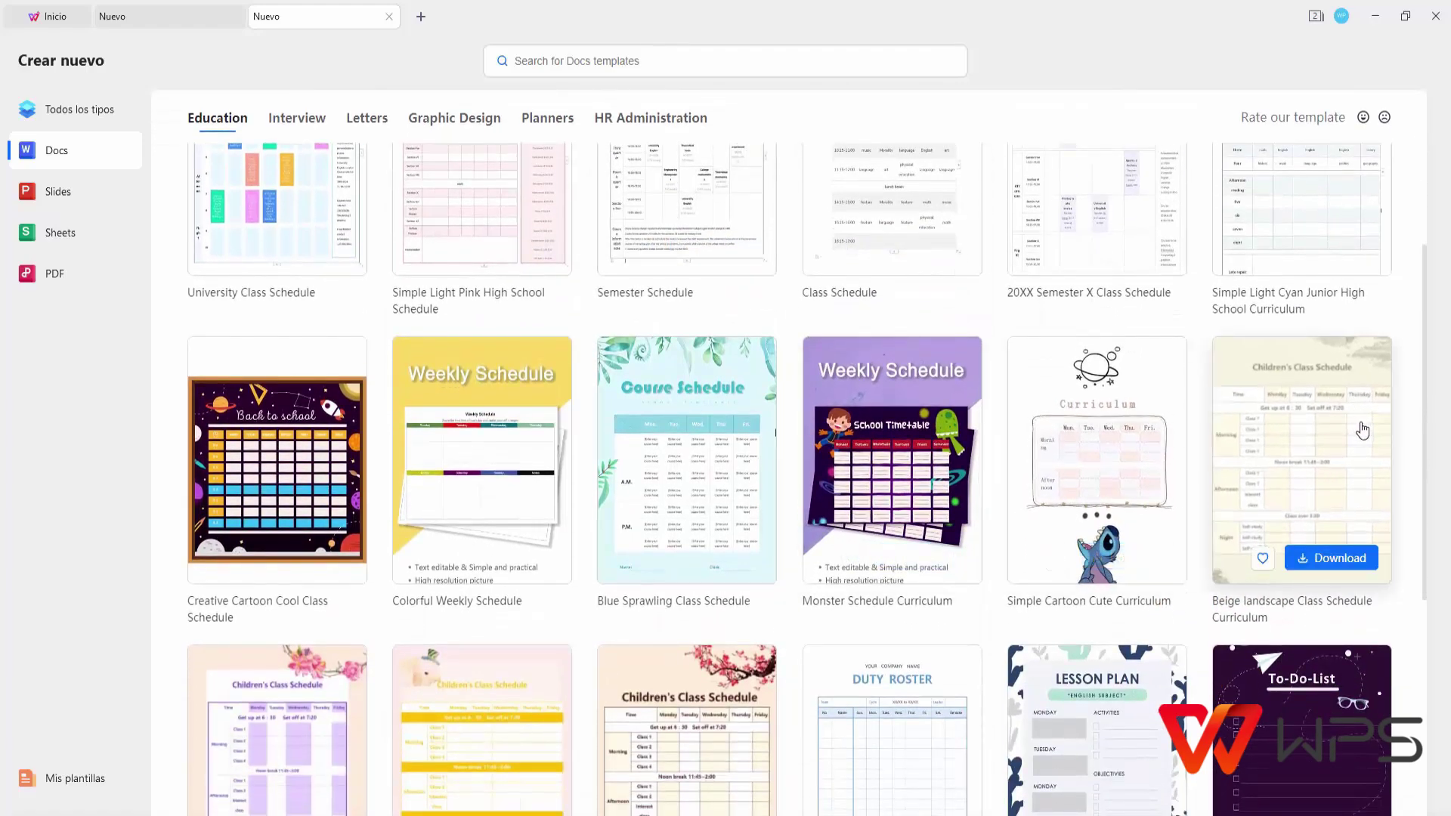
scroll(1362, 431, "down", 1)
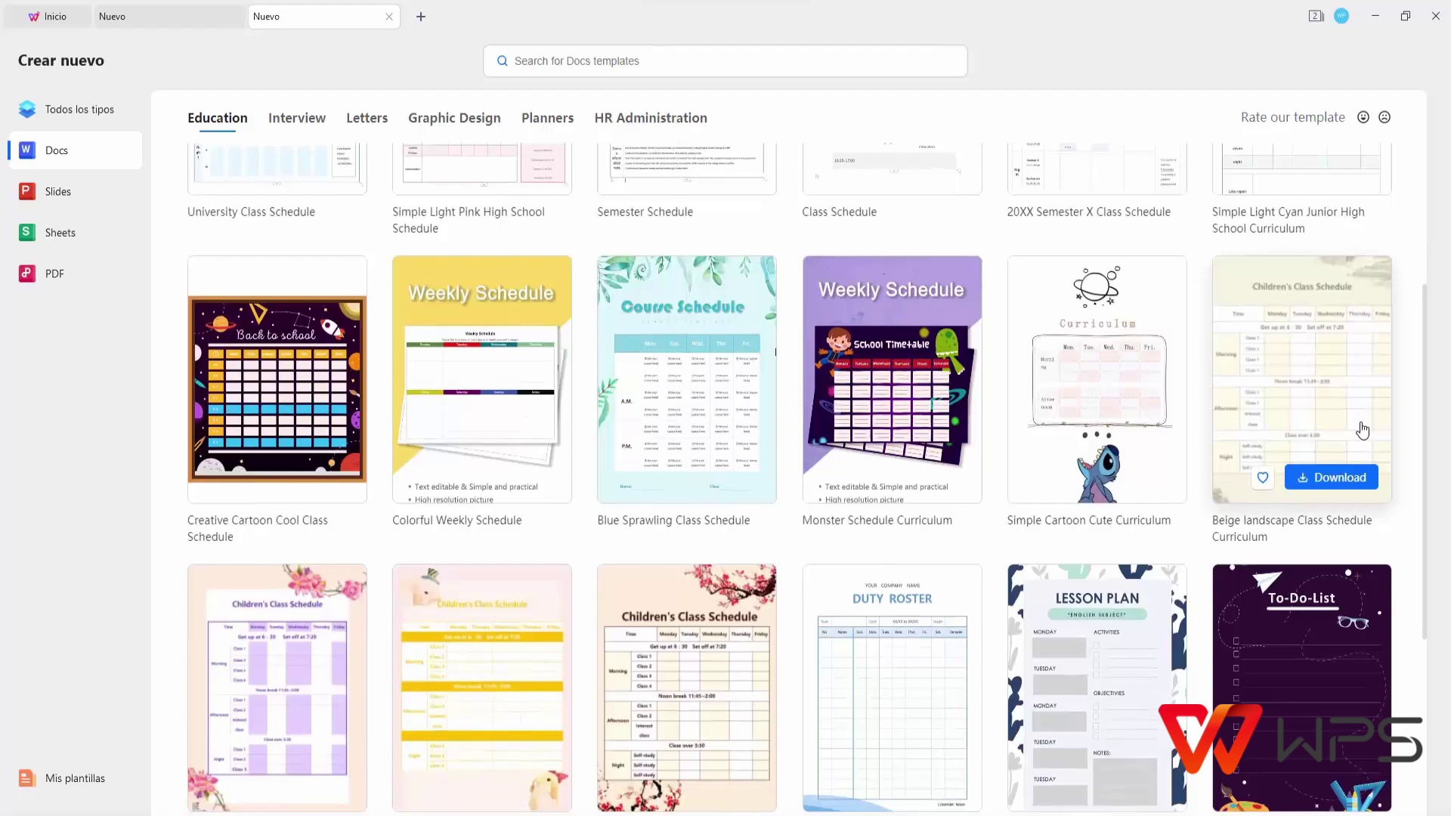
scroll(1363, 429, "up", 3)
scroll(1302, 431, "up", 2)
scroll(1277, 442, "up", 3)
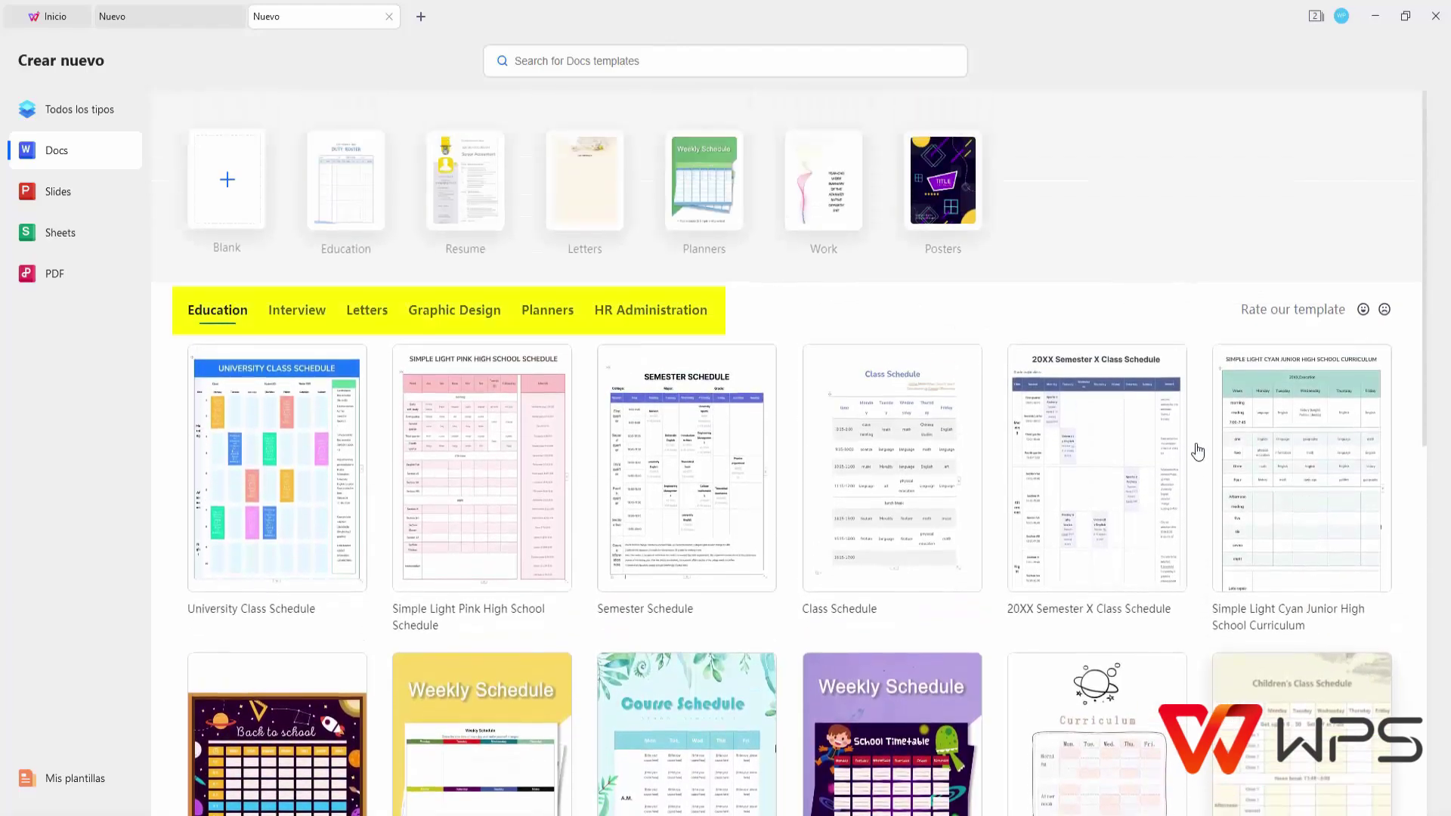
Browse the Interview, Letters, Graphic Design, Planners and HR Administration template categories
left_click(284, 313)
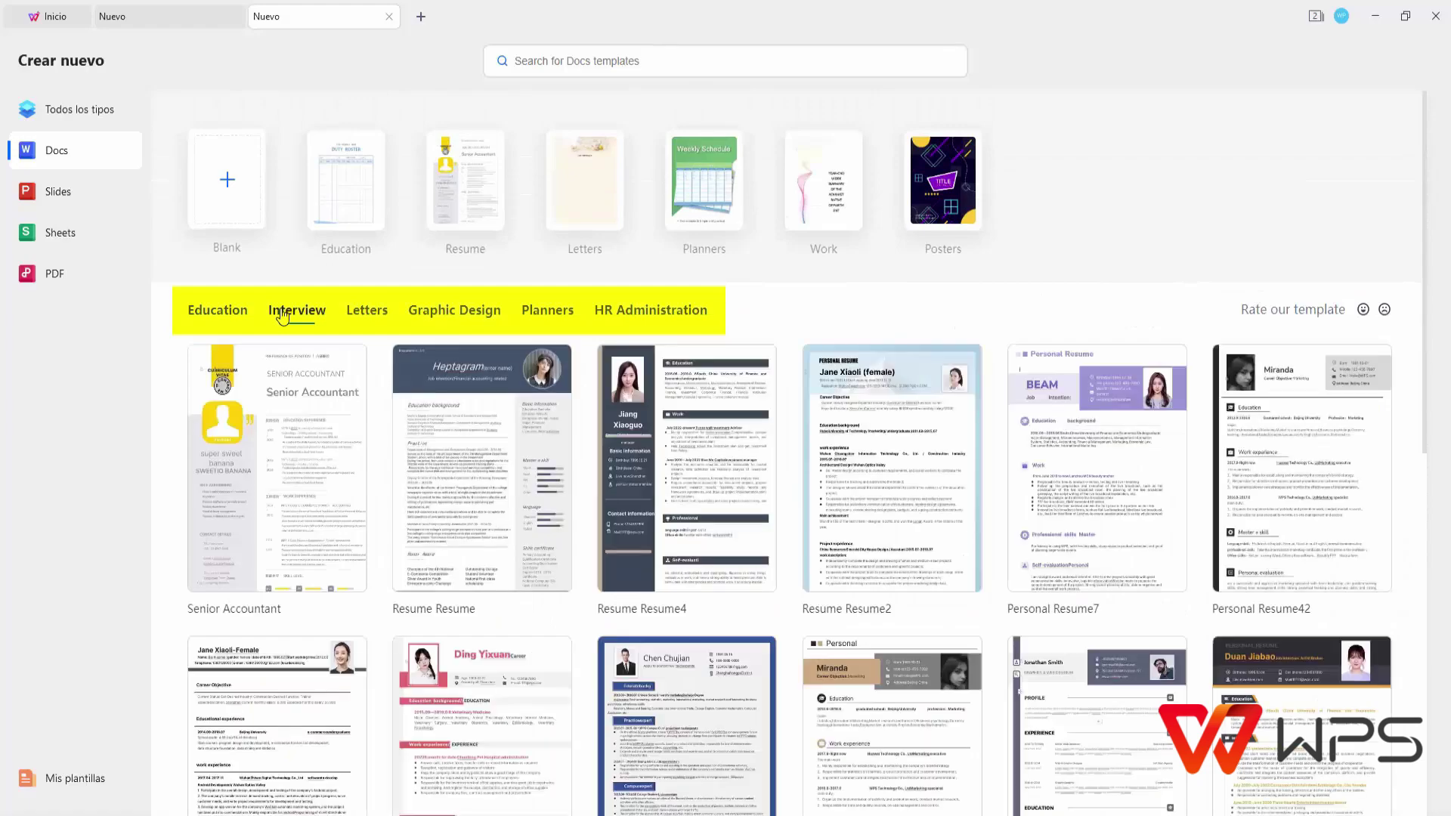
left_click(370, 312)
left_click(442, 314)
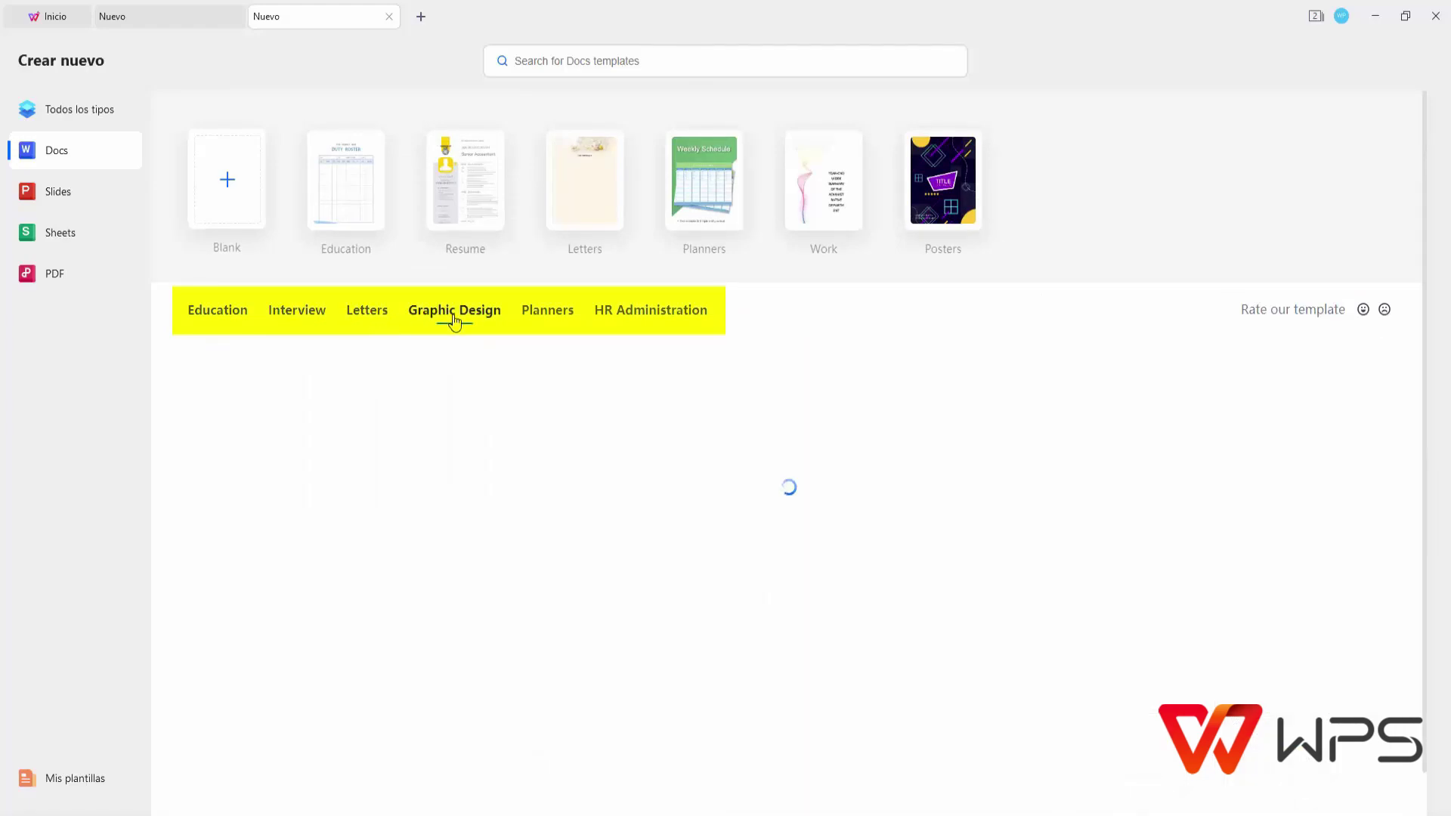
left_click(541, 322)
left_click(633, 320)
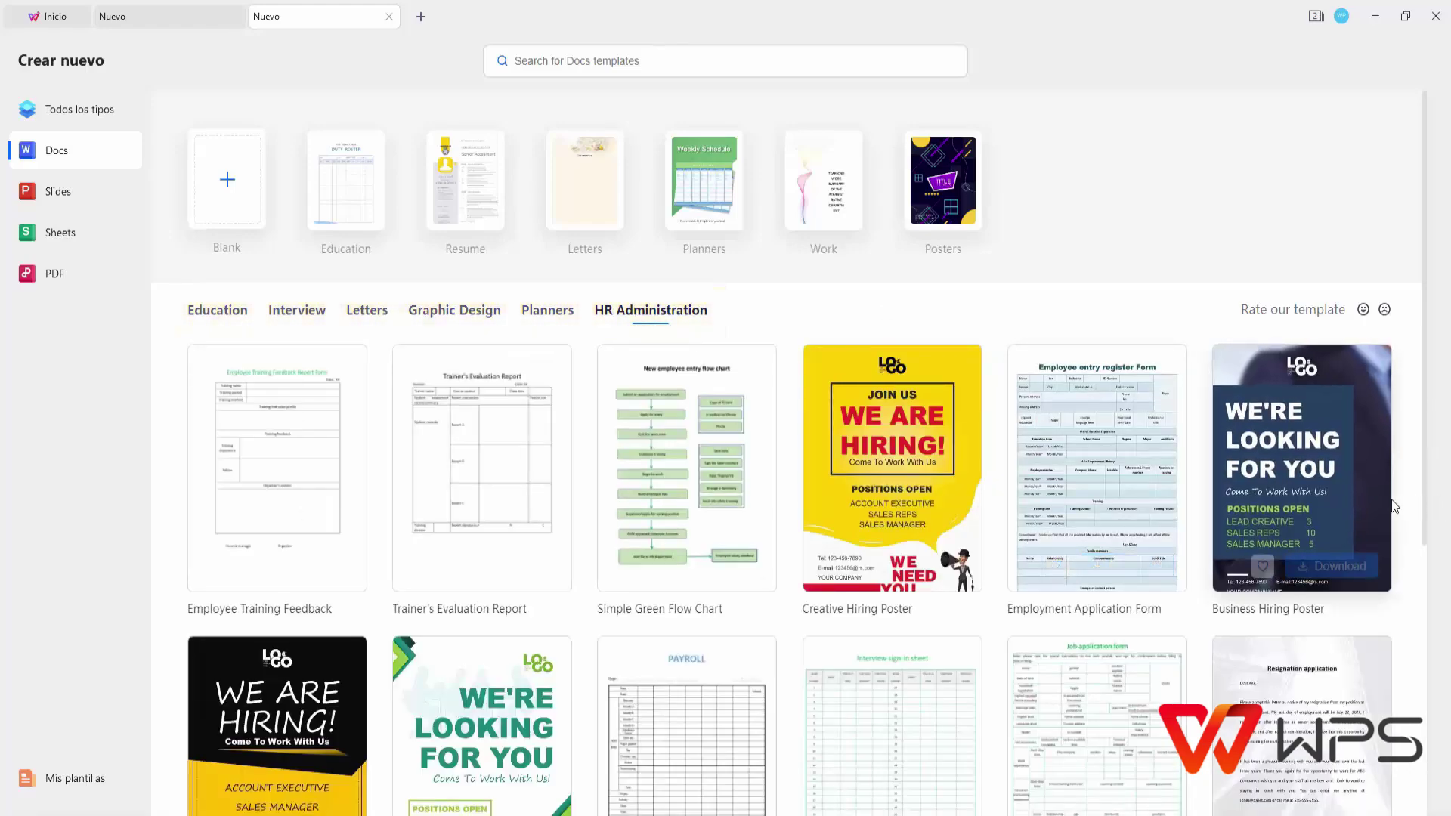
scroll(1388, 510, "down", 2)
scroll(1389, 510, "down", 1)
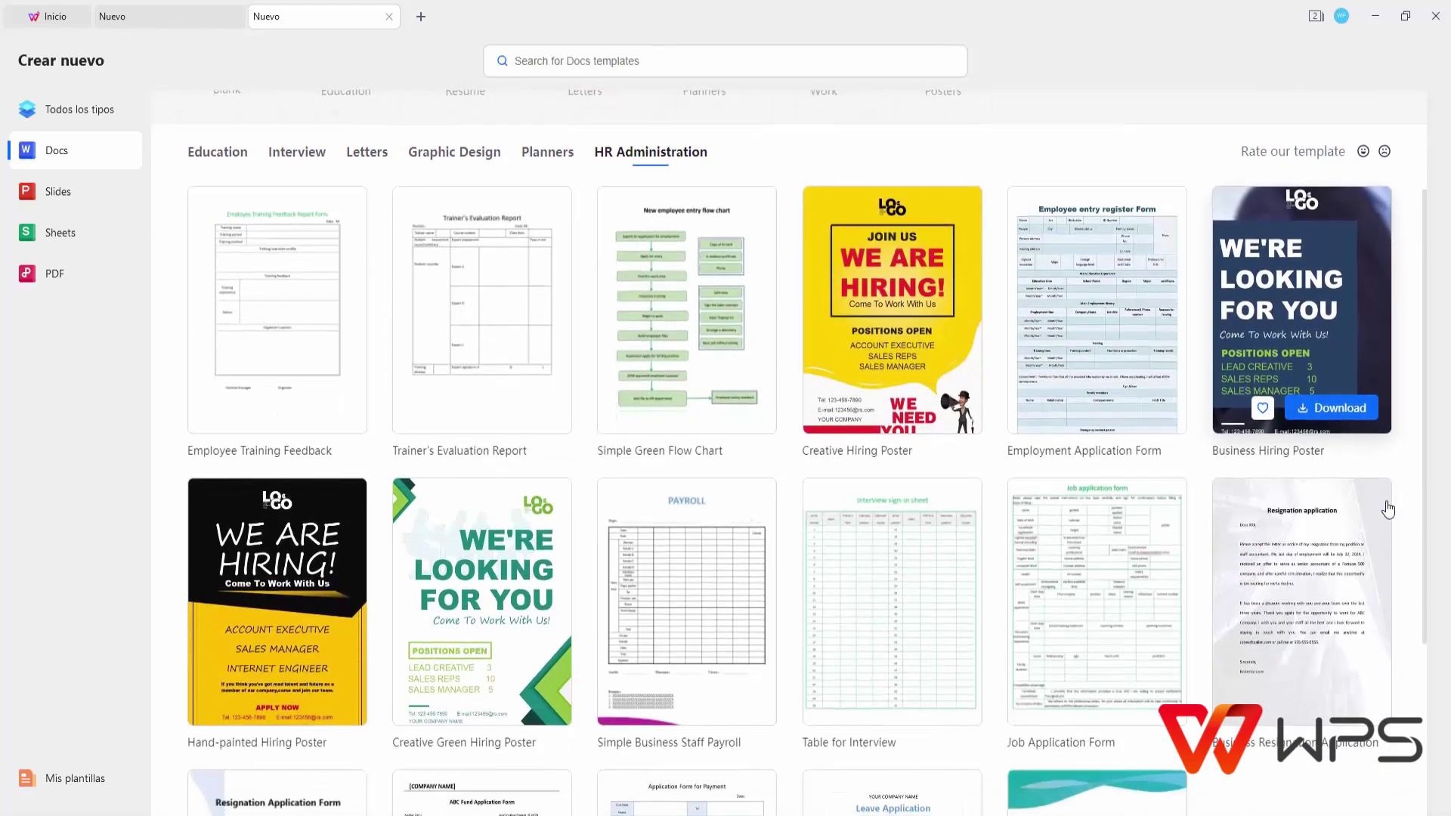
scroll(1388, 510, "up", 3)
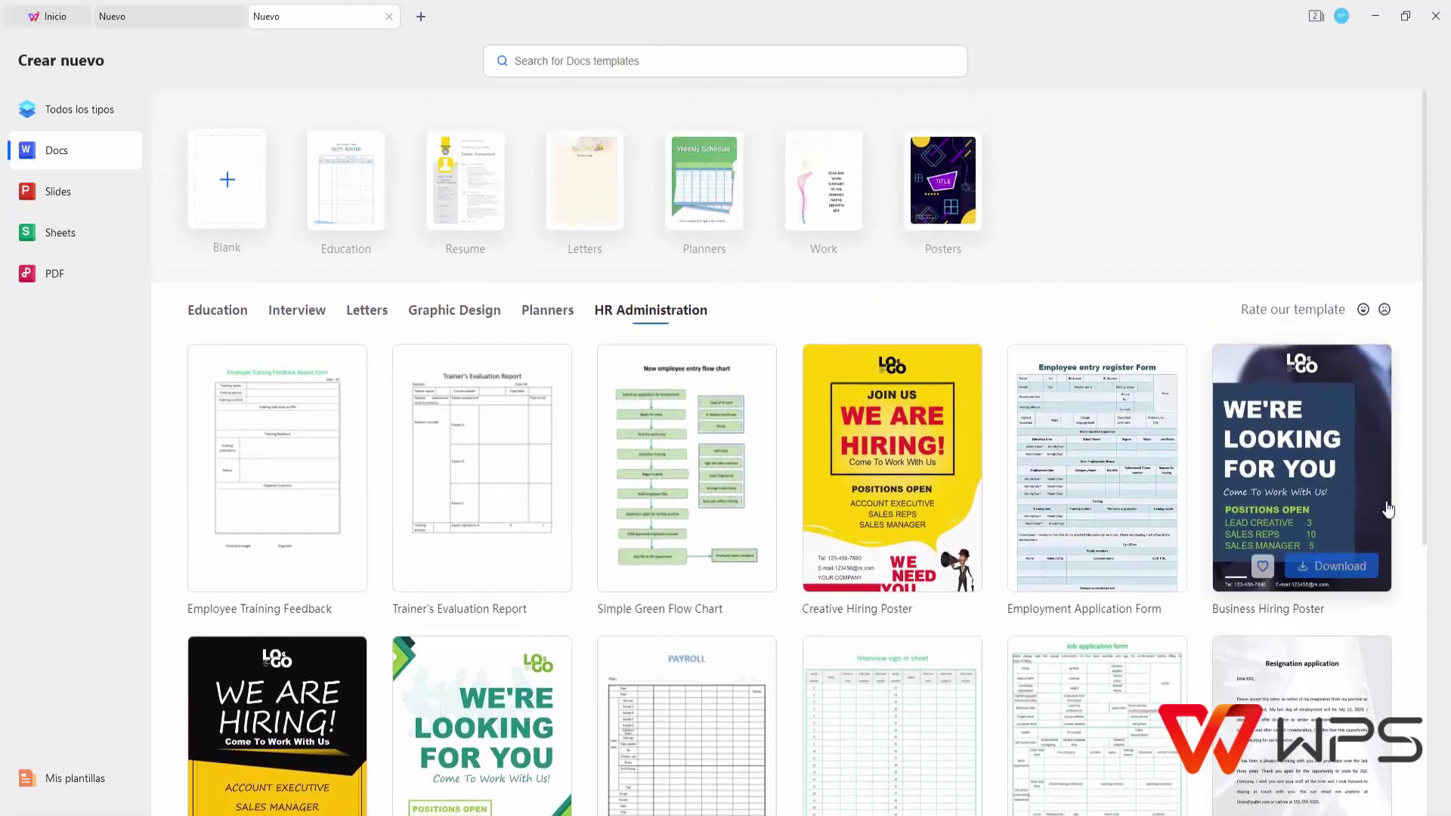
Type "La tecnología de nuestros tiempos" on the blank page
left_click(226, 181)
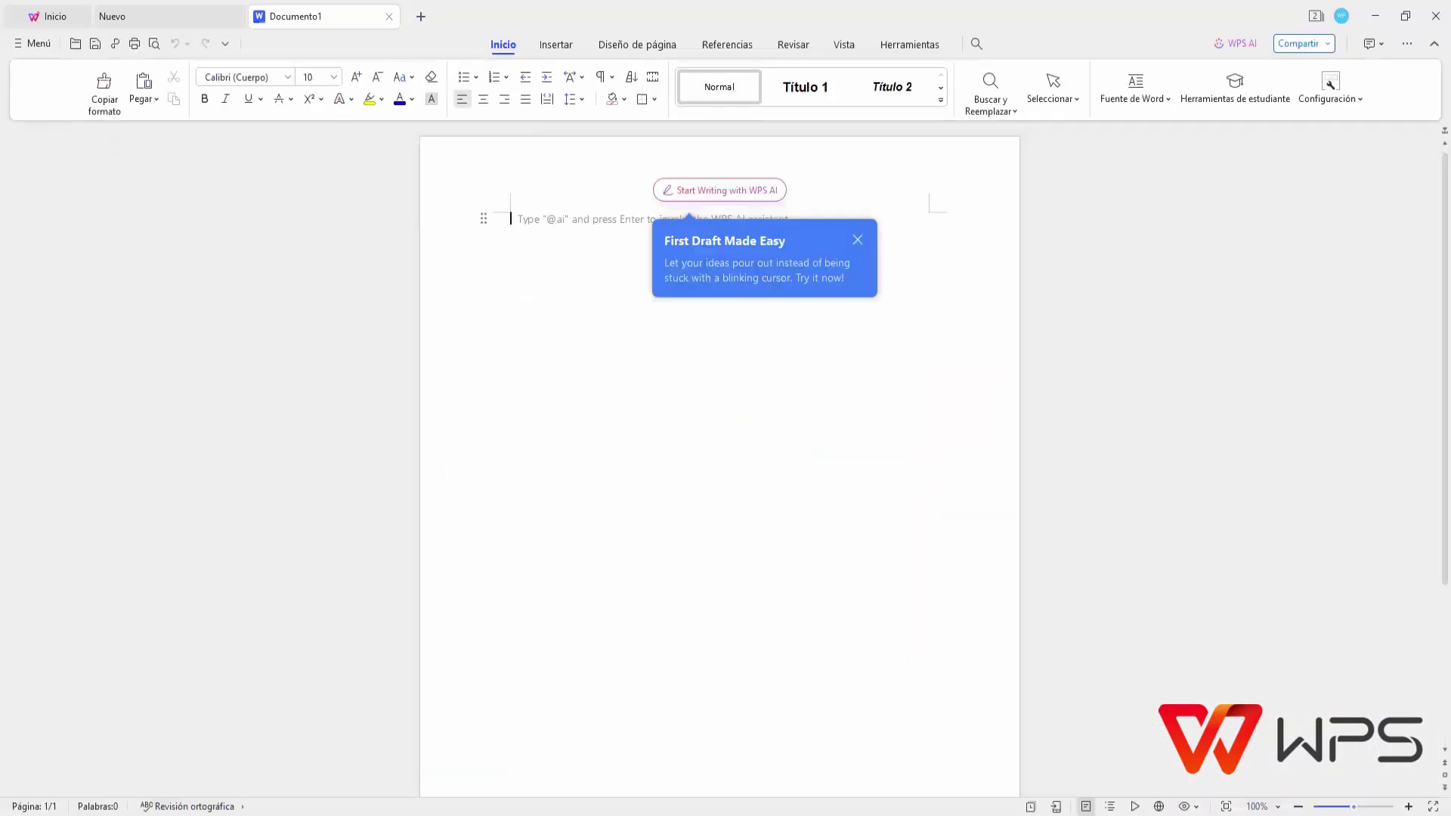
left_click(534, 230)
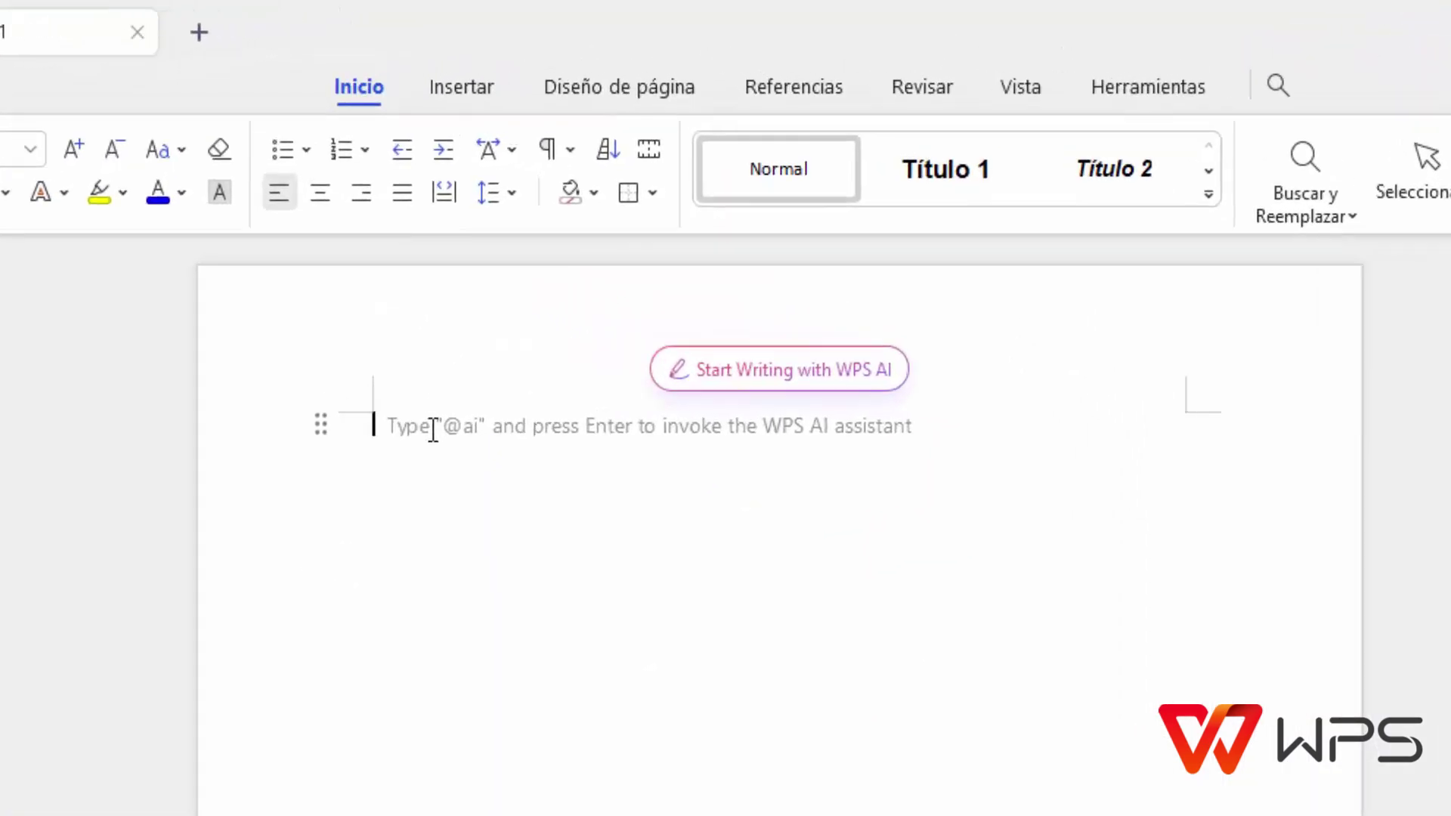
type("La tecnología de nuestros tiempo")
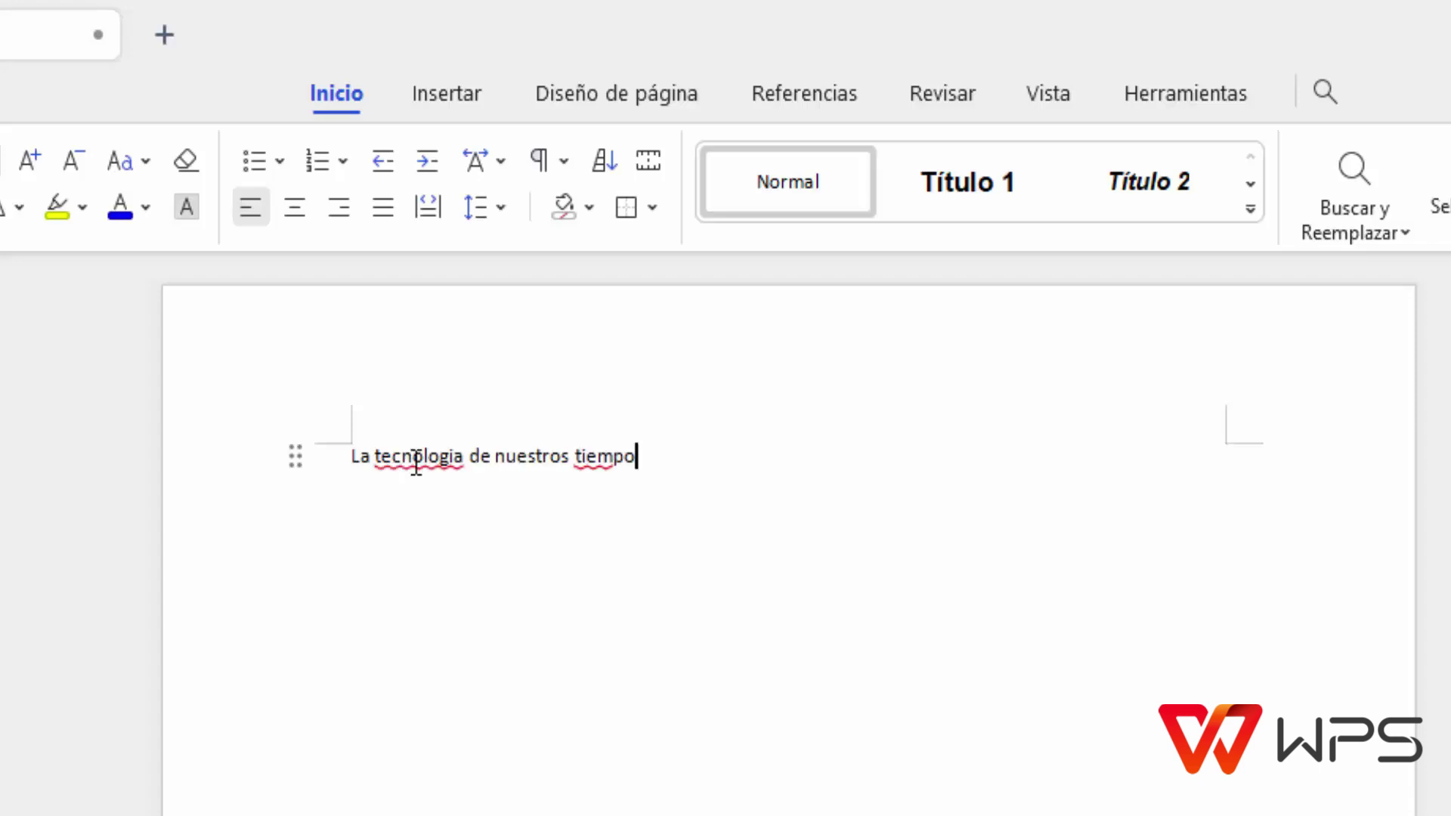
type("s")
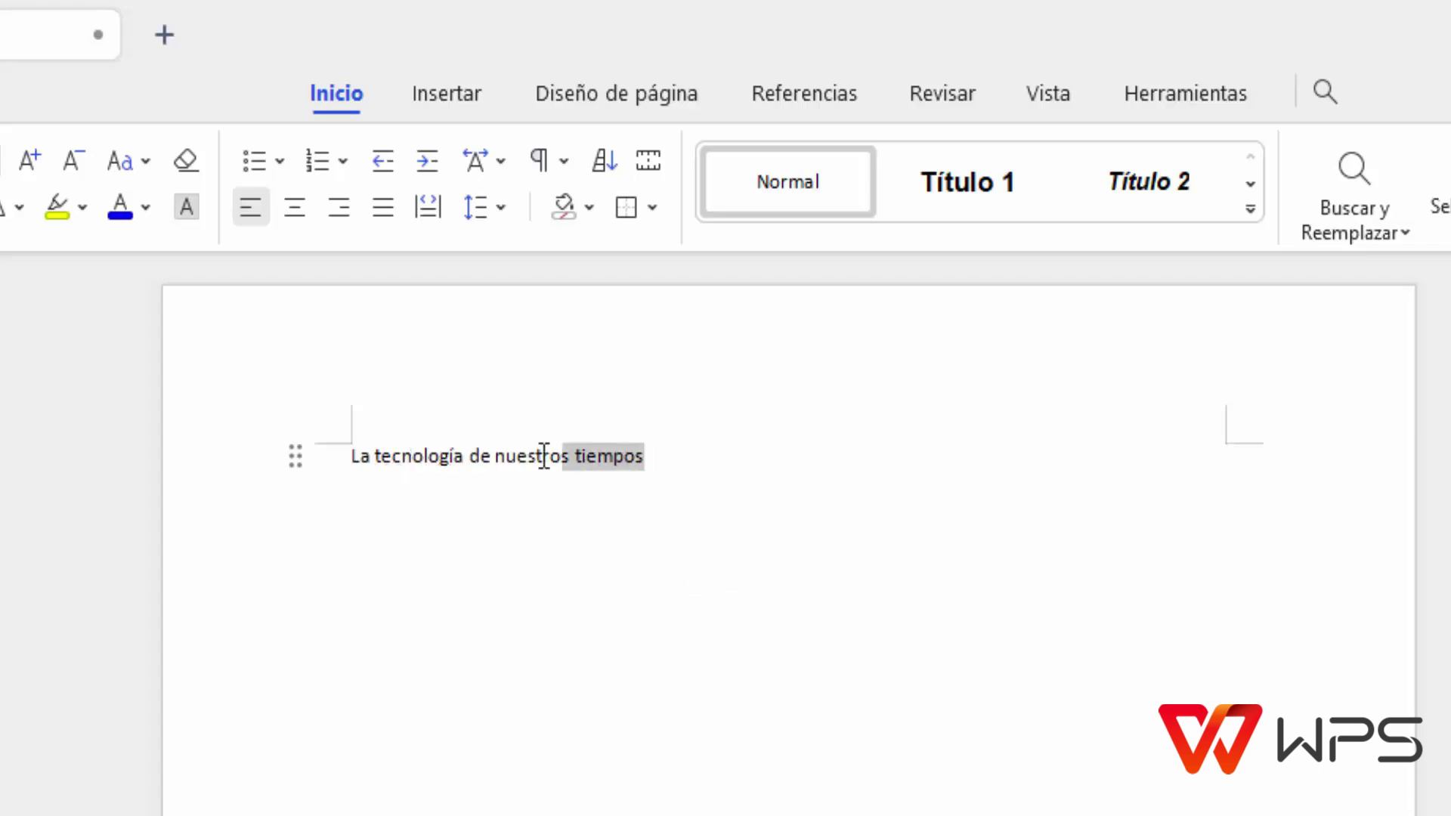
Select the line and try sizes 16 and 18, blue text, highlight, italic, bold and centring
left_click_drag(655, 457, 341, 473)
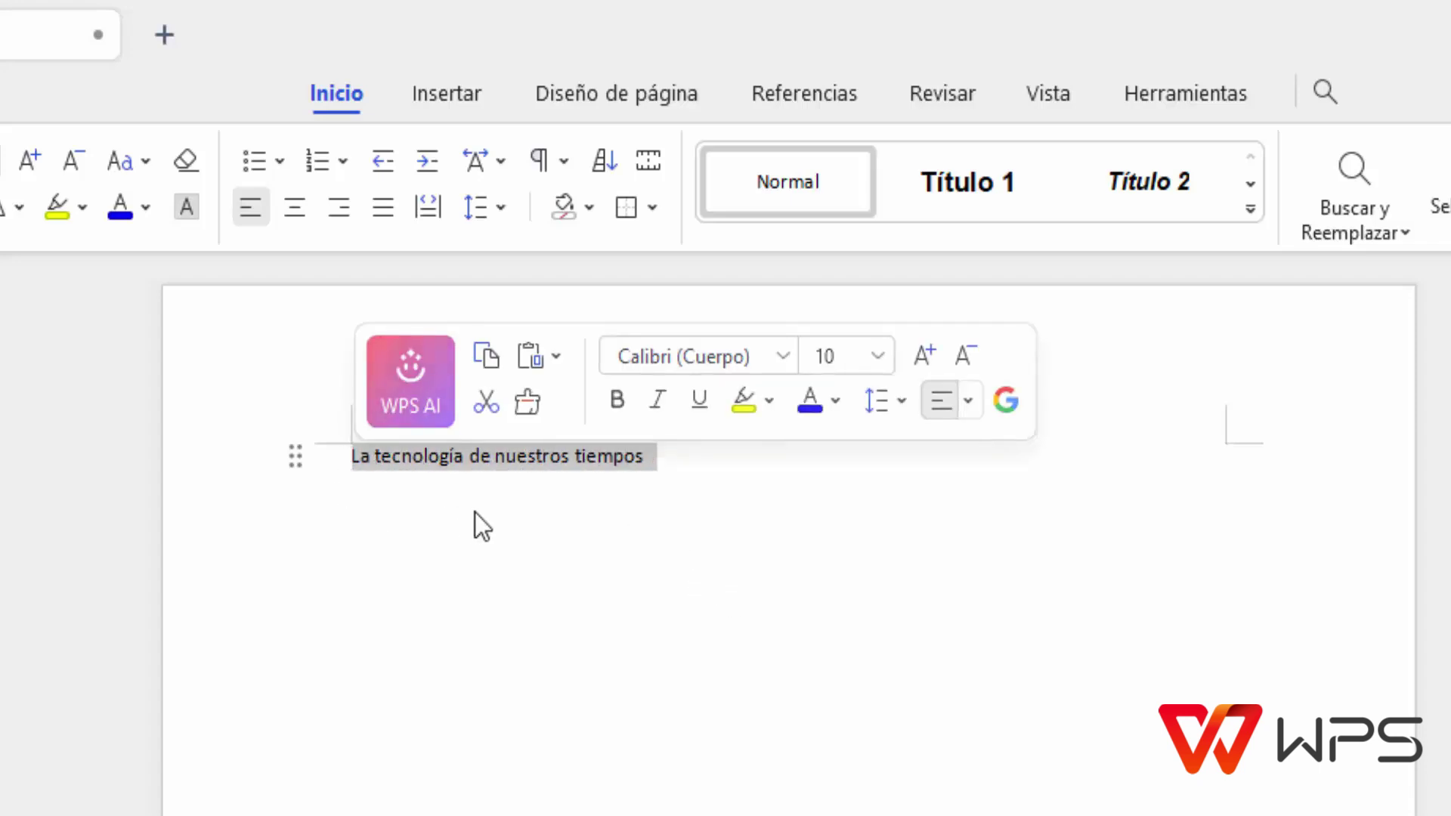
left_click(879, 358)
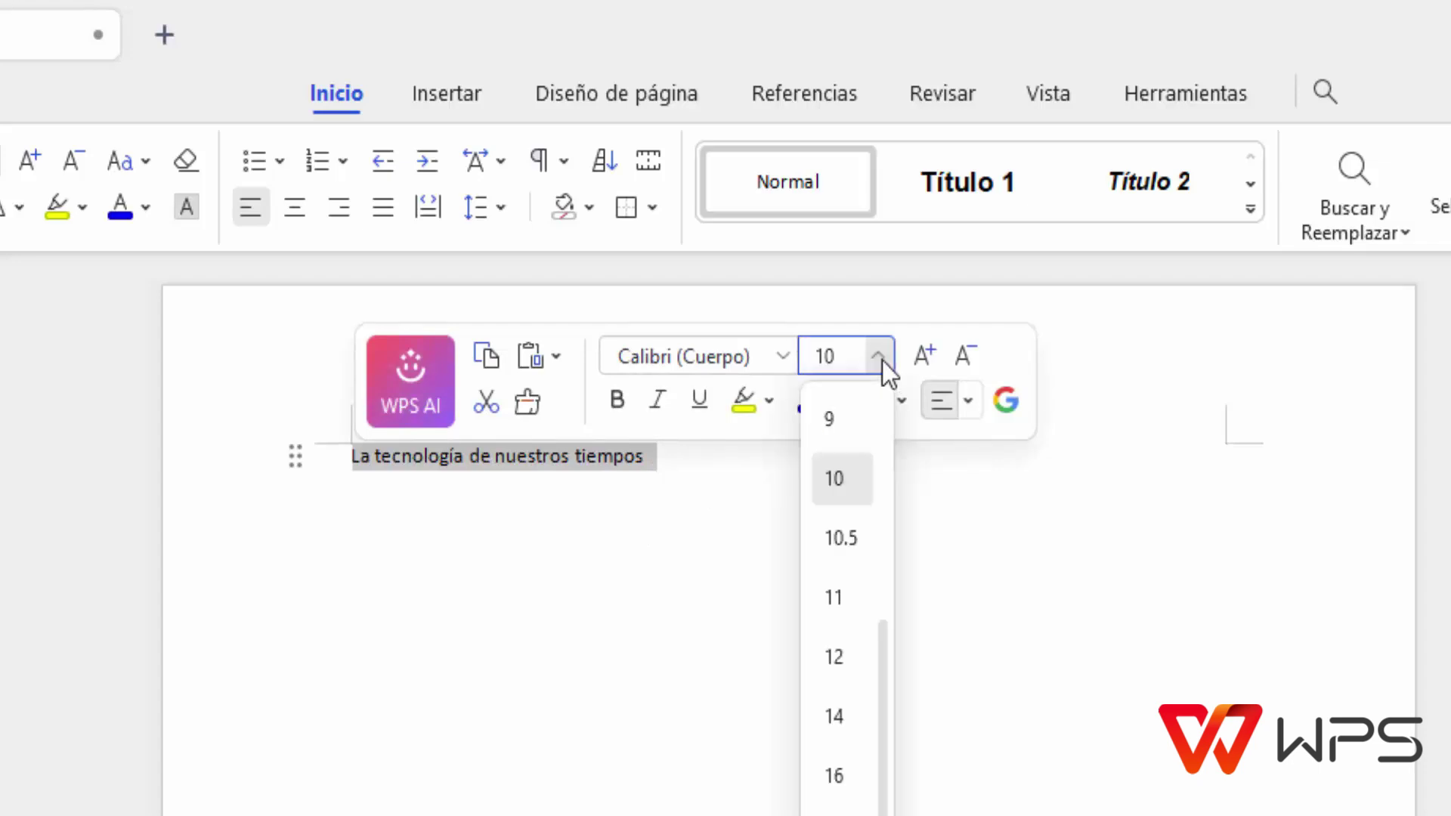
left_click(835, 776)
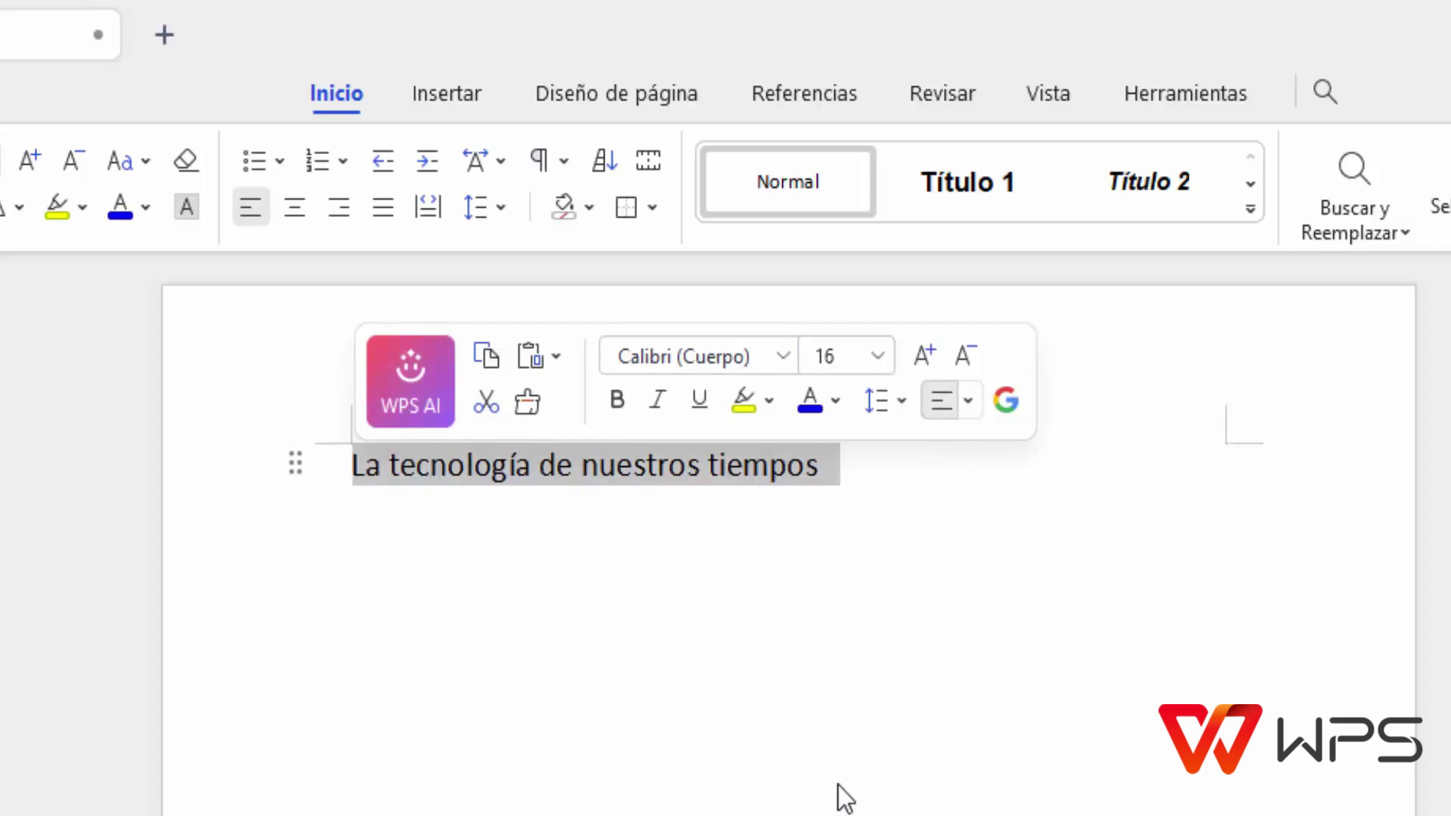
left_click(922, 358)
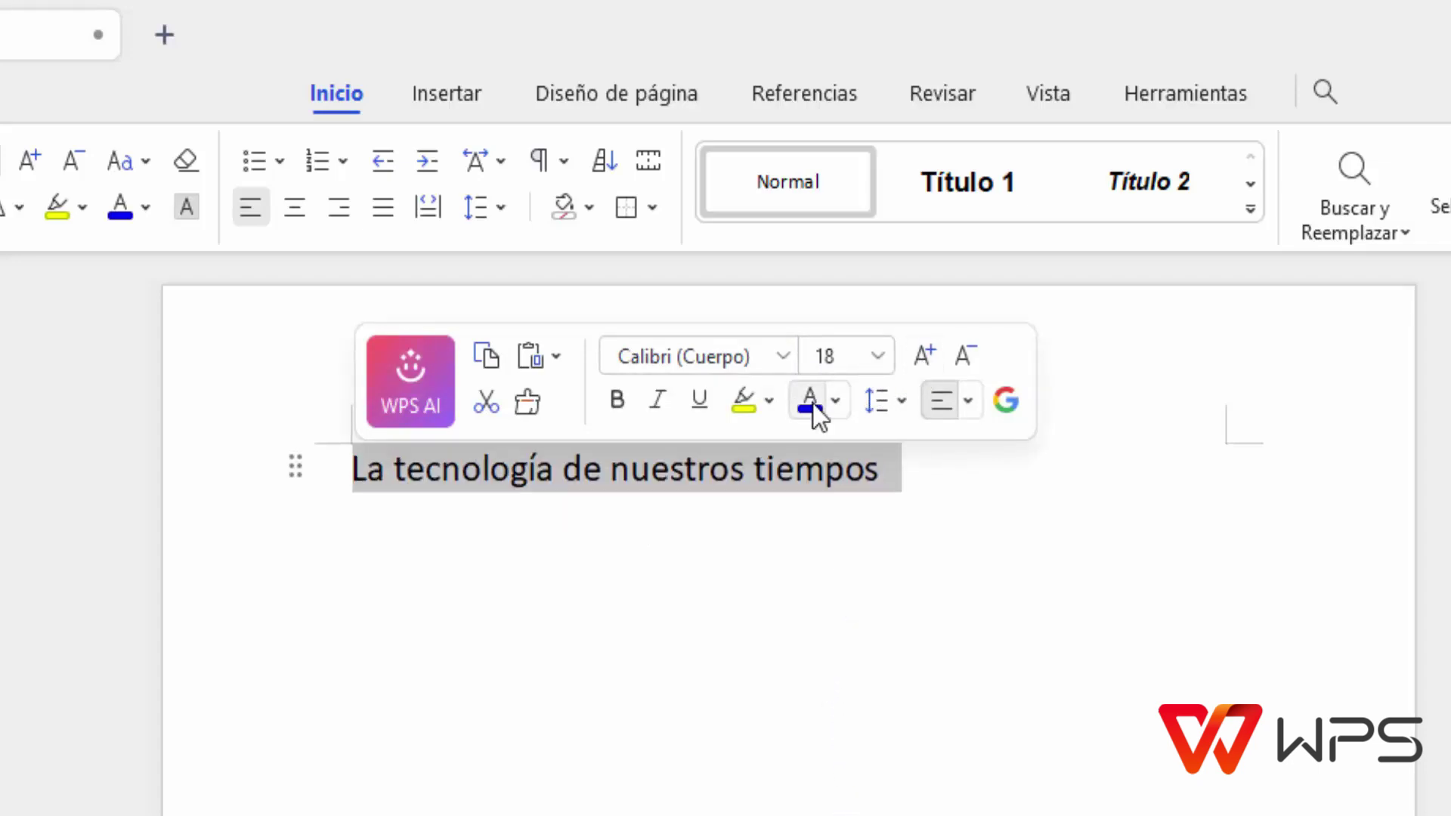
left_click(810, 402)
left_click(743, 400)
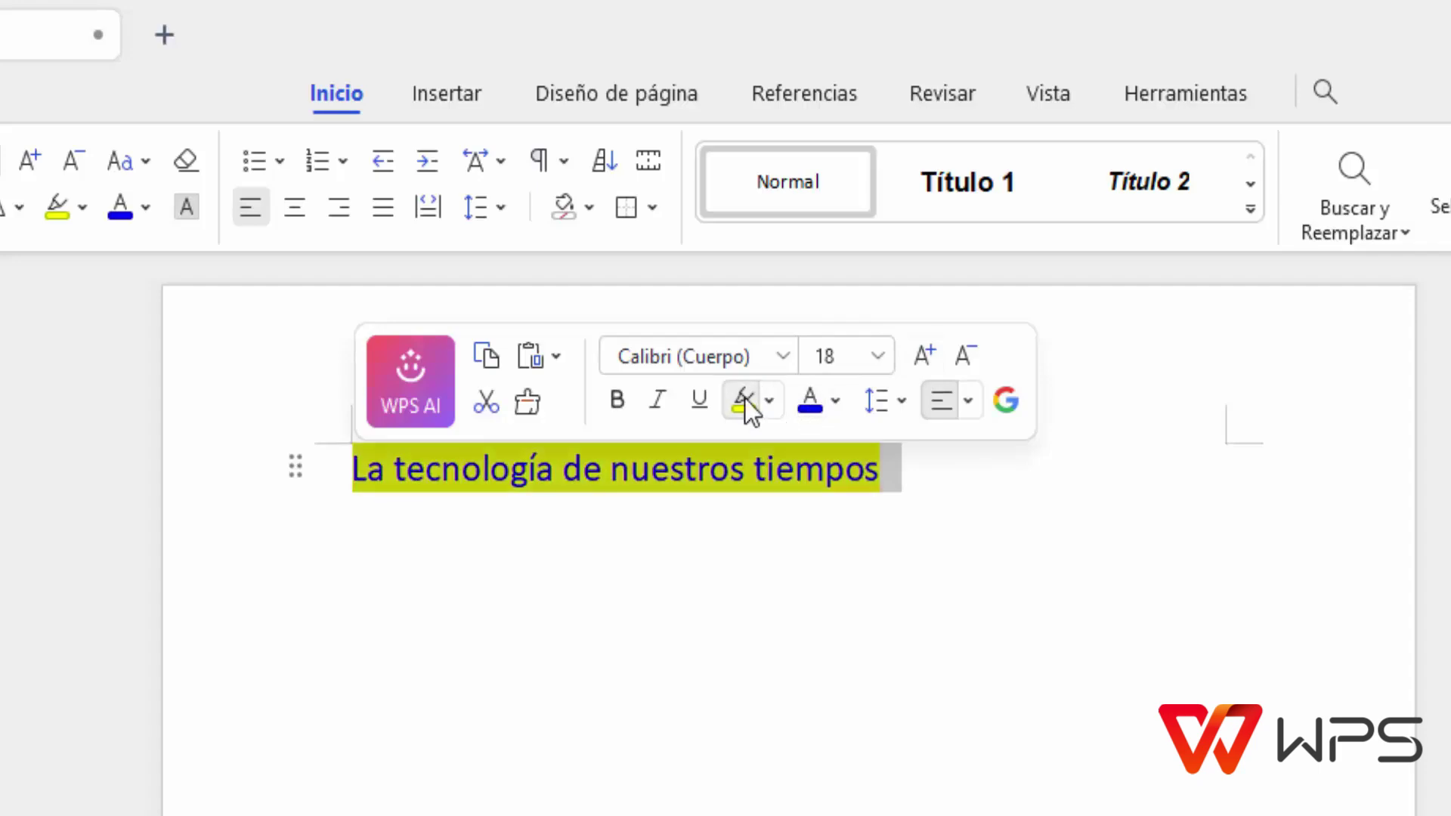
left_click(661, 401)
left_click(617, 401)
left_click(968, 401)
left_click(978, 524)
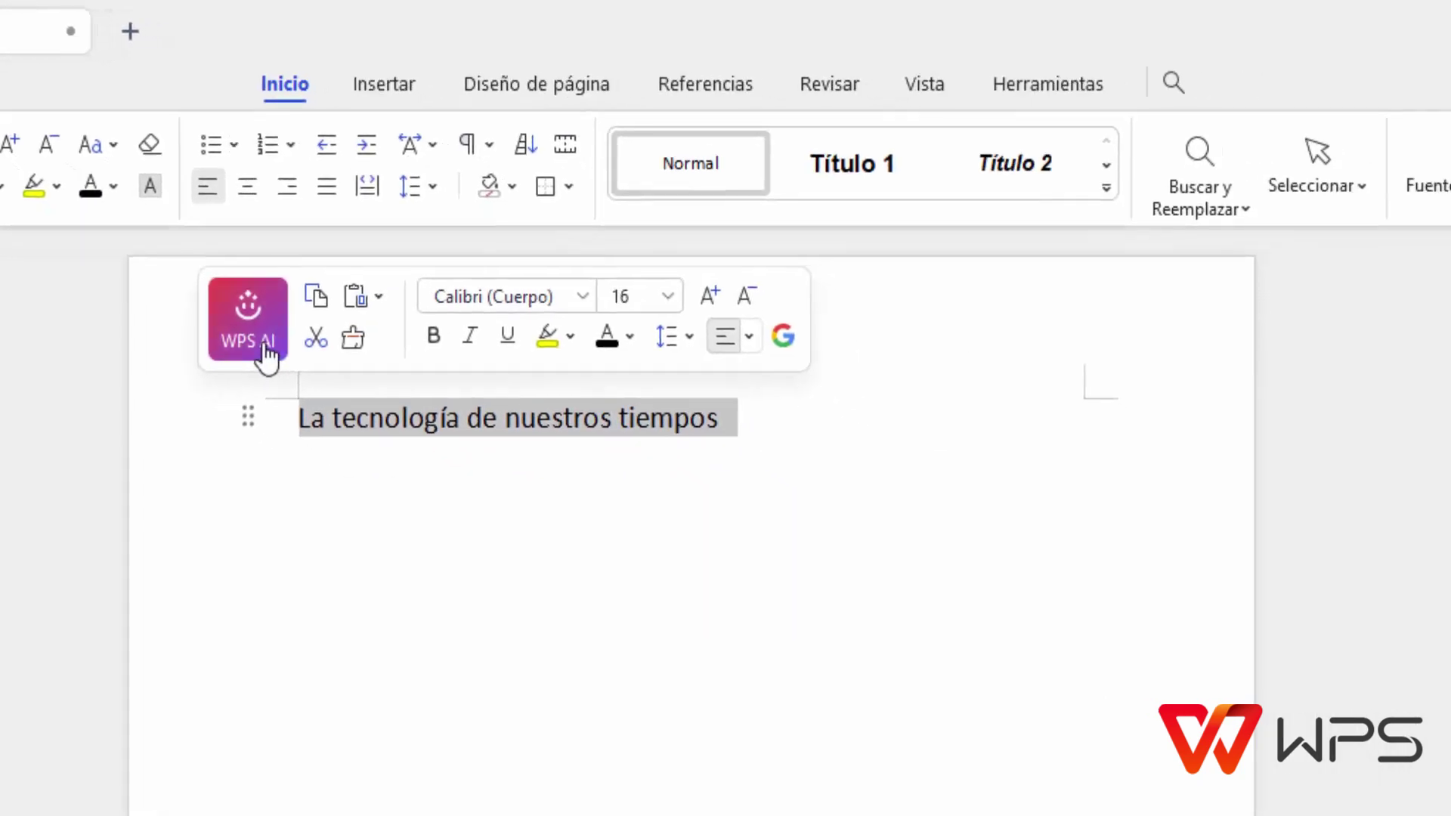
left_click(209, 309)
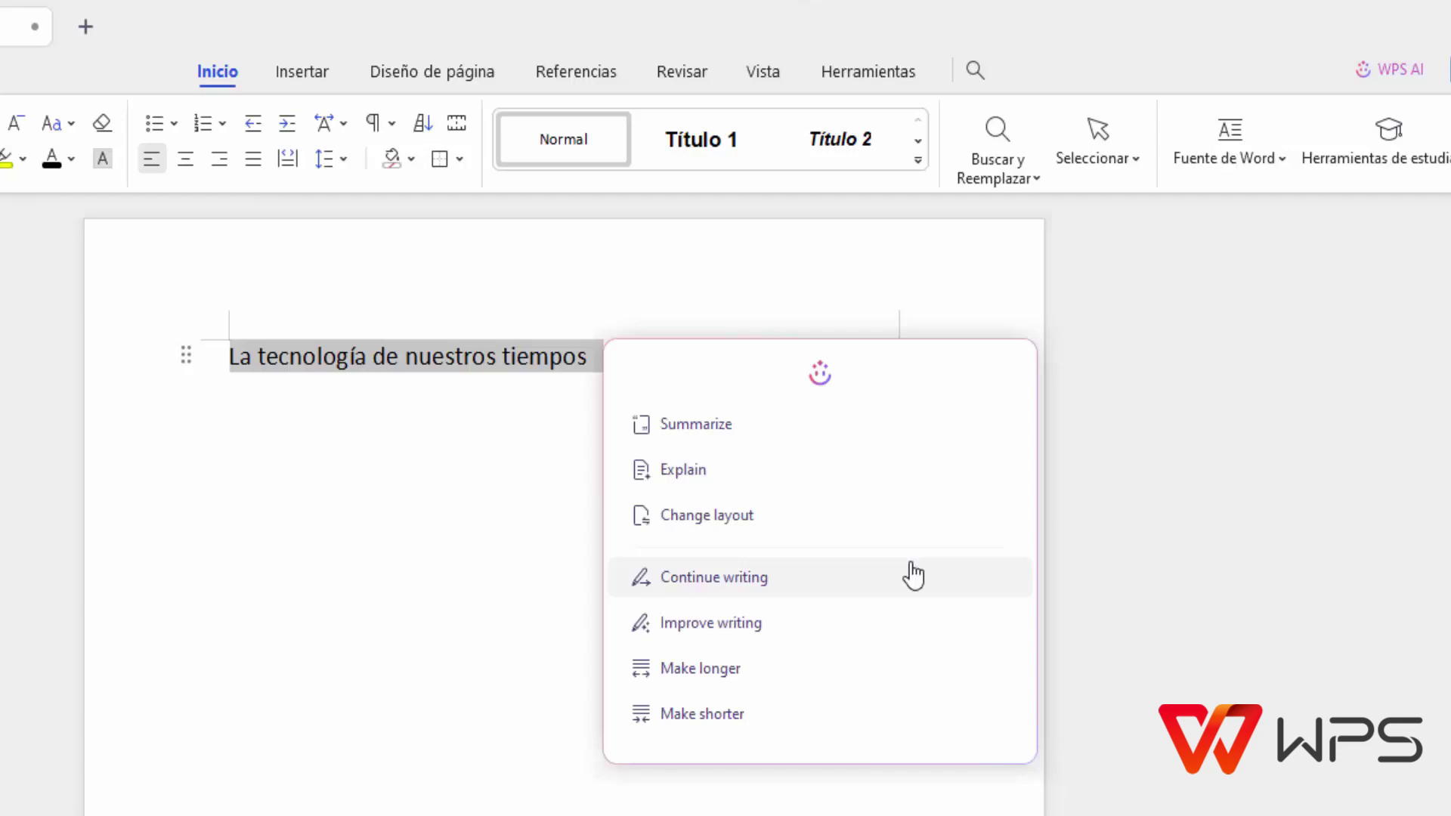
left_click(803, 580)
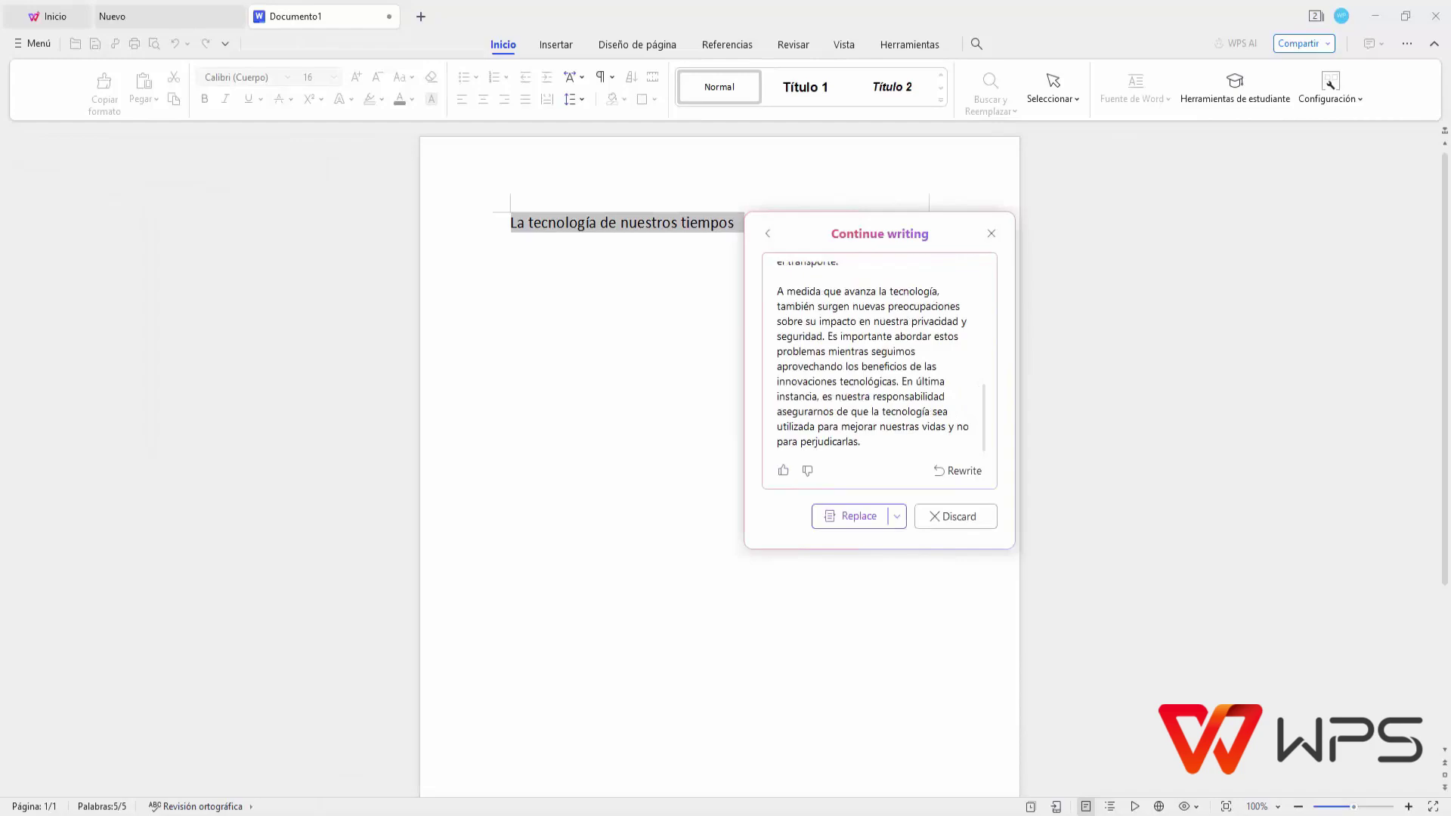
left_click_drag(985, 393, 992, 281)
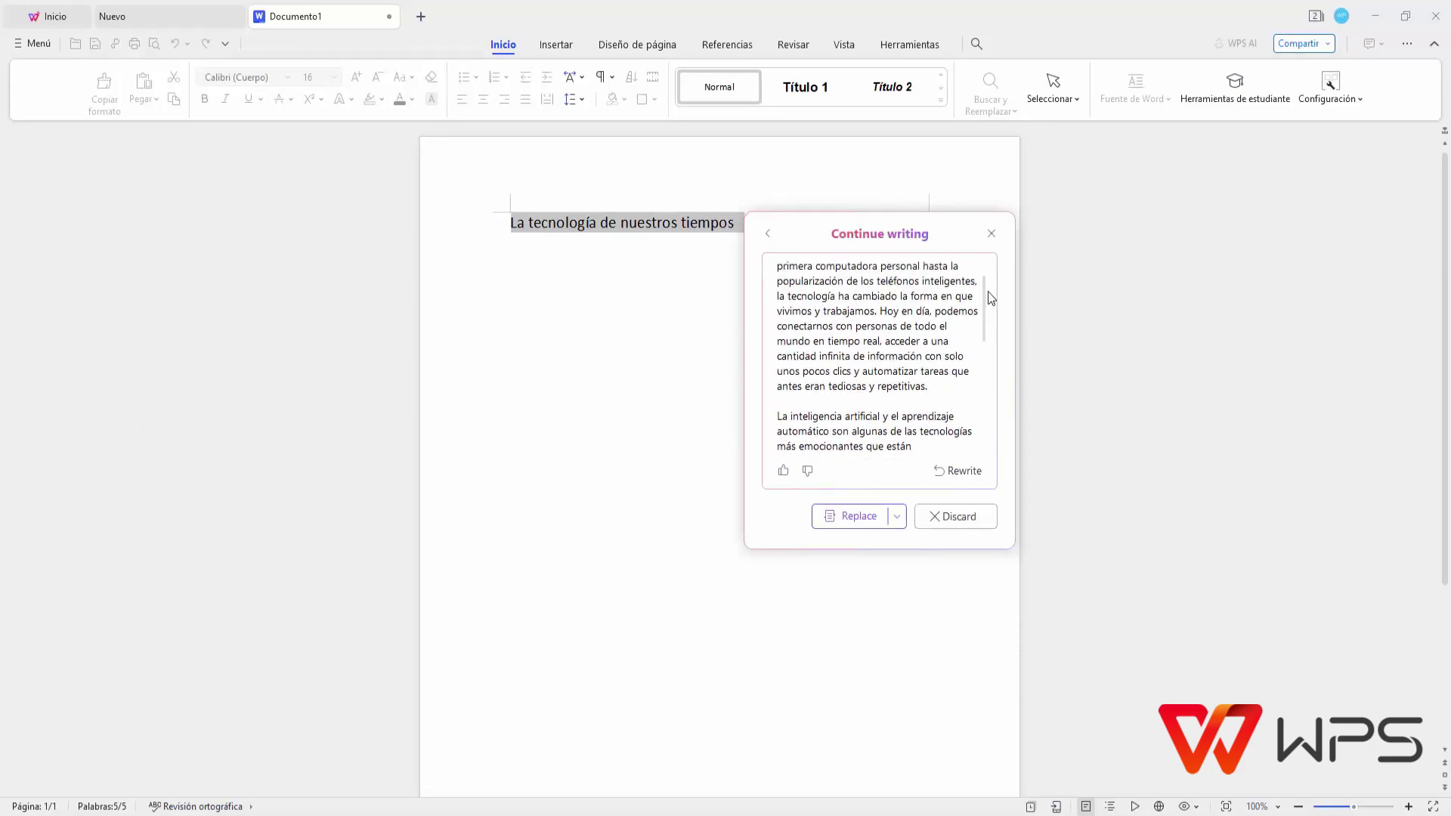
left_click(991, 233)
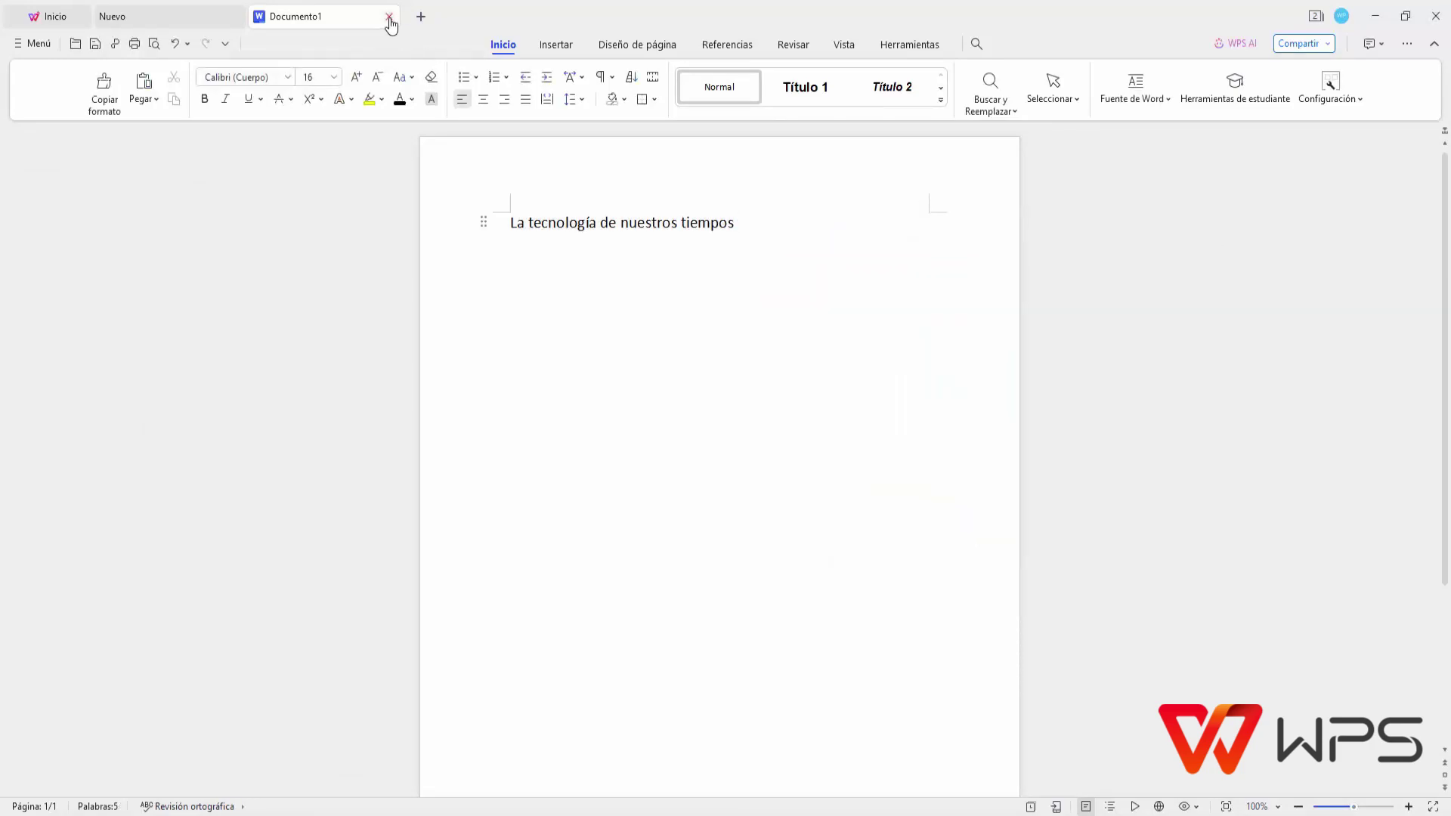
Close Documento1 choosing No to saving, then show the Archivos recent files list
left_click(390, 16)
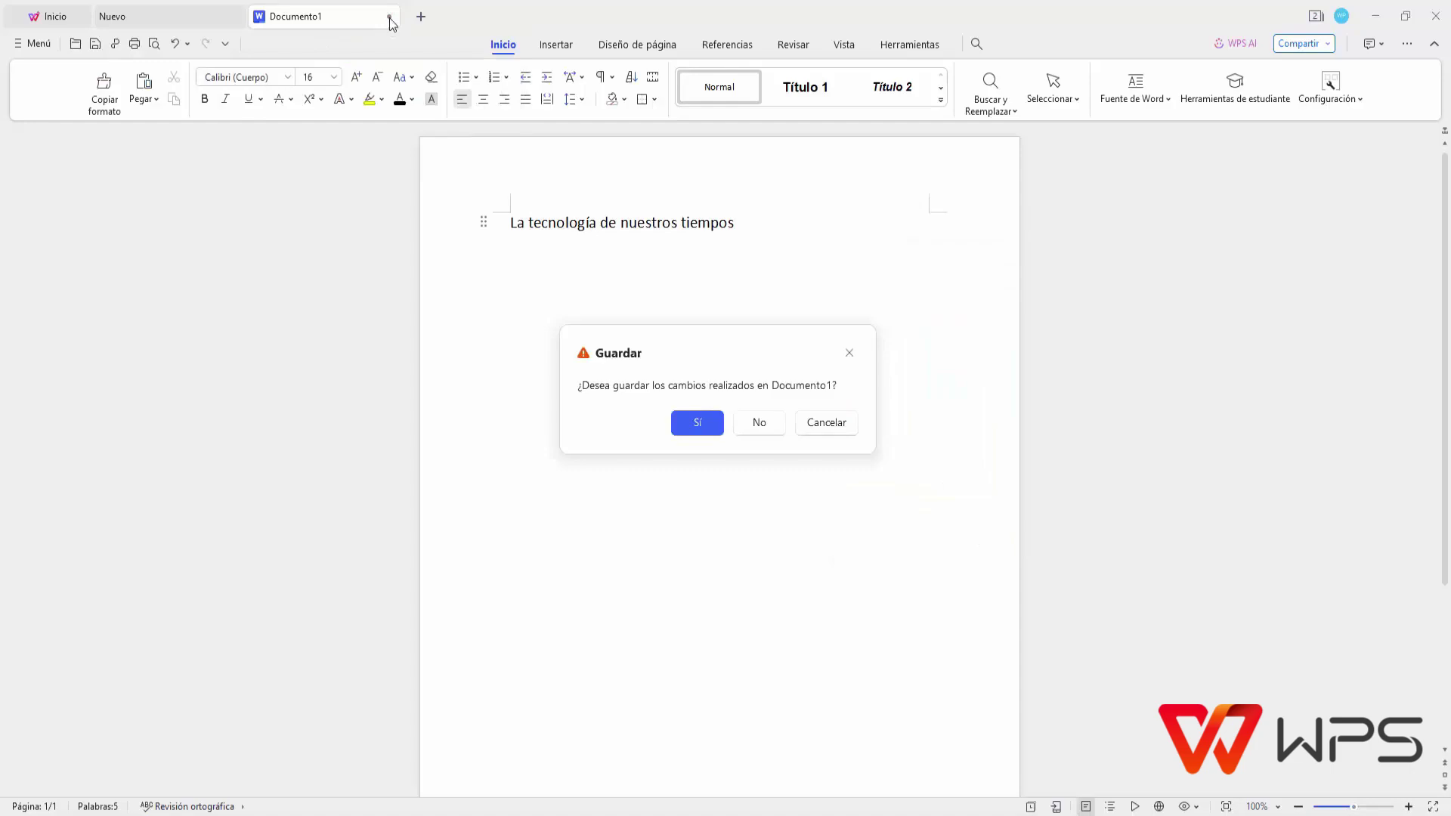
left_click(760, 423)
left_click(38, 98)
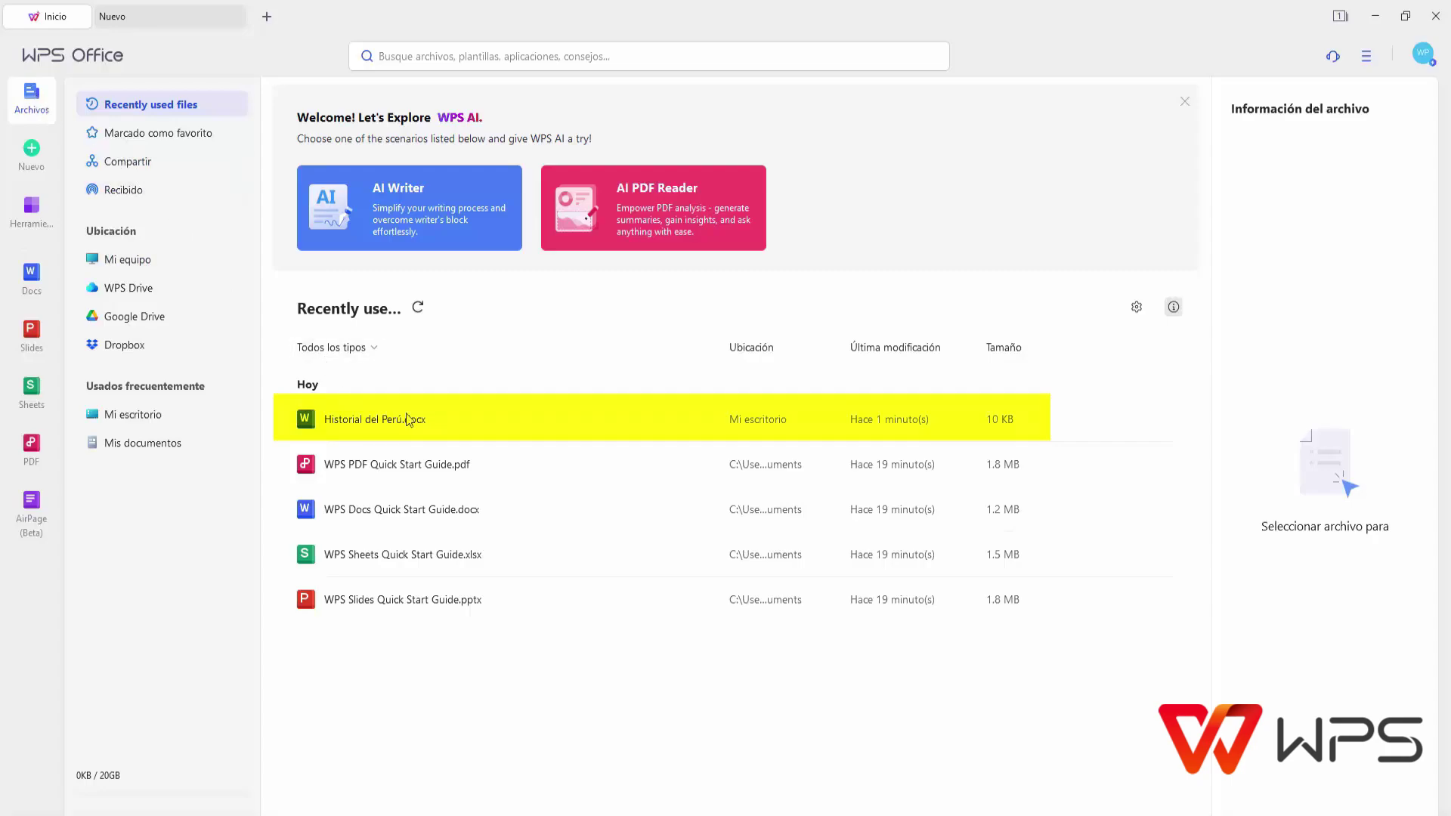
Open Historial del Perú.docx, select its text and replace it with WPS AI's Explain version
left_click(551, 433)
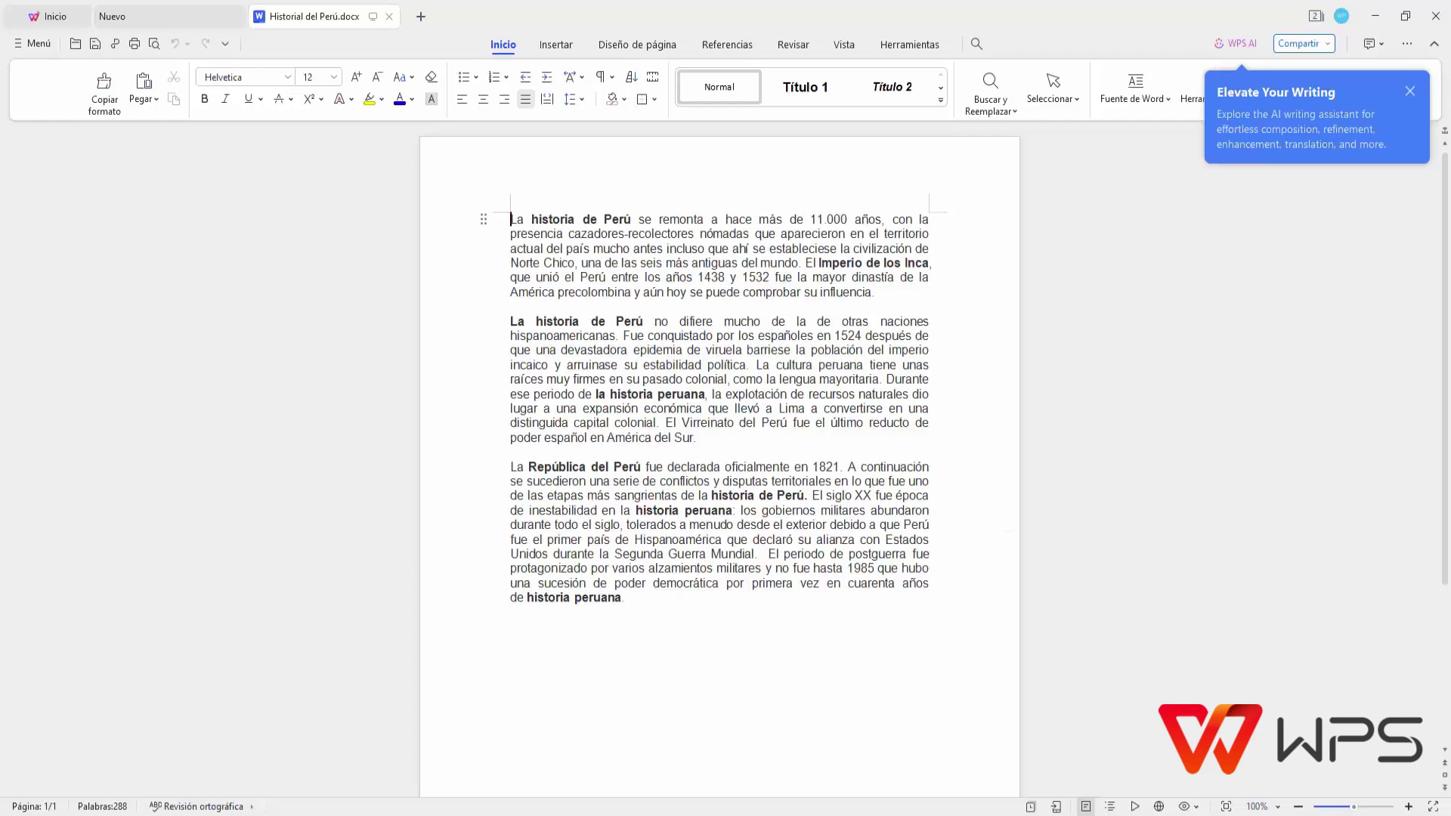
left_click_drag(624, 598, 578, 245)
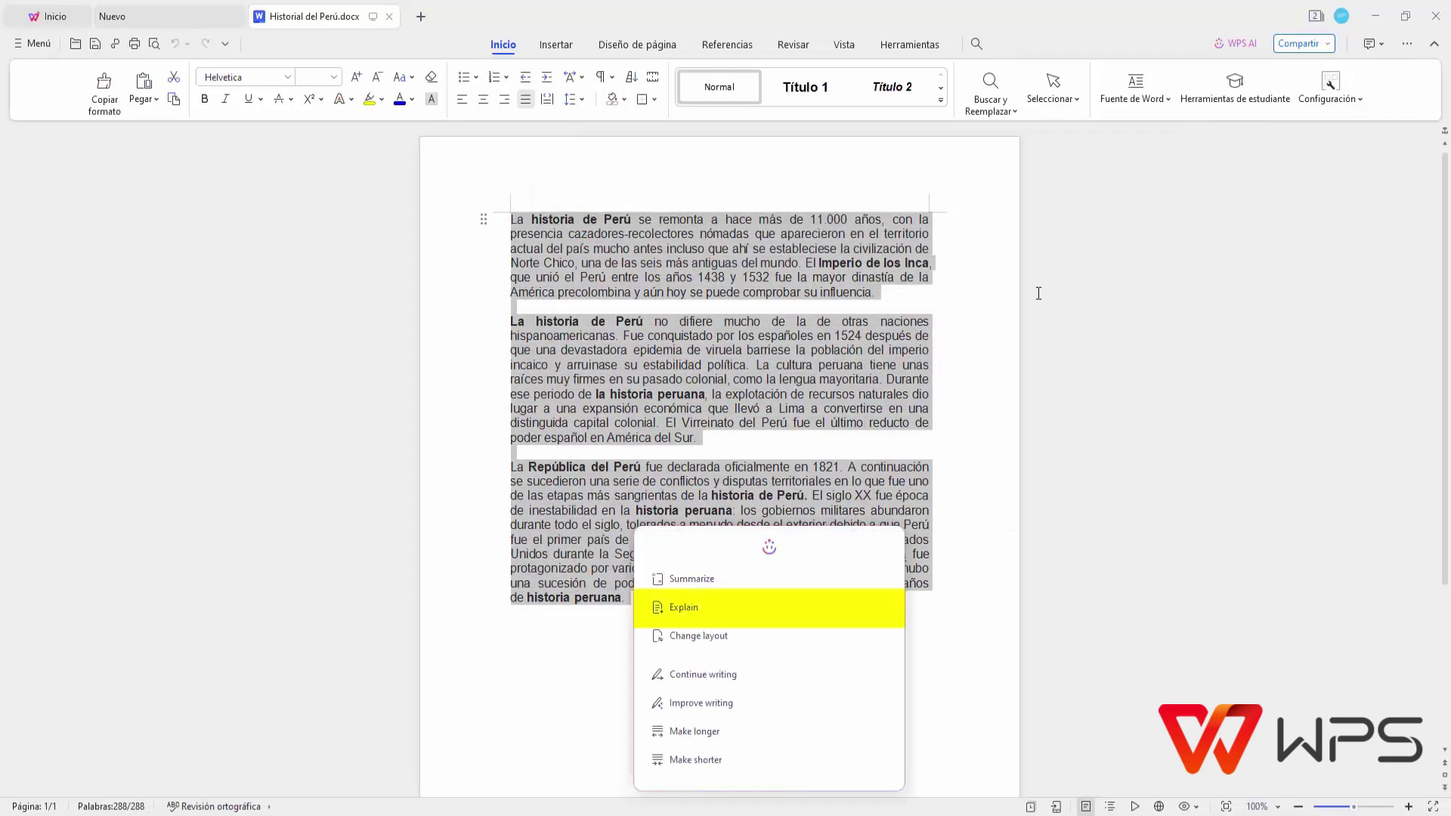
left_click(711, 607)
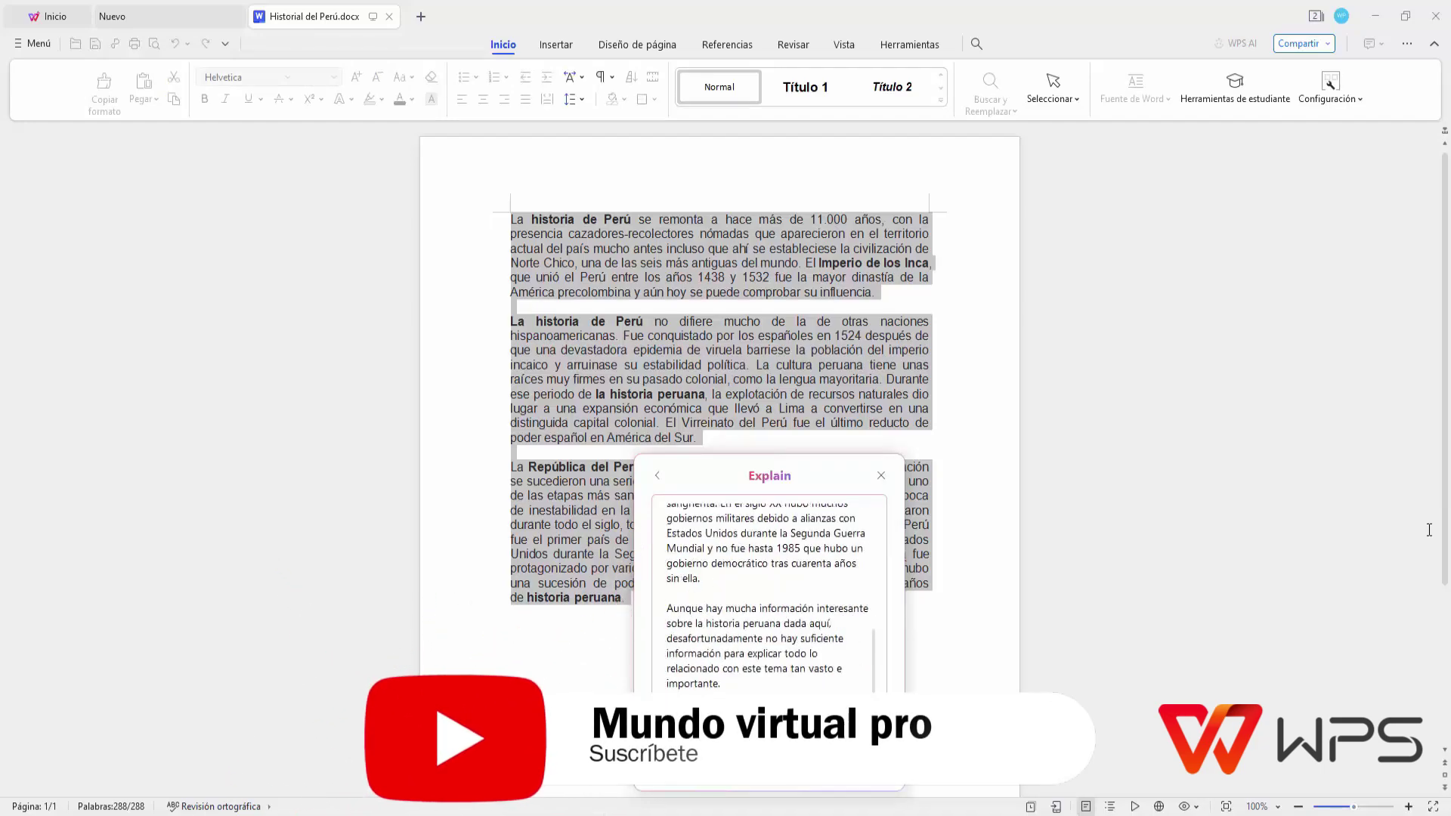
left_click_drag(876, 658, 879, 544)
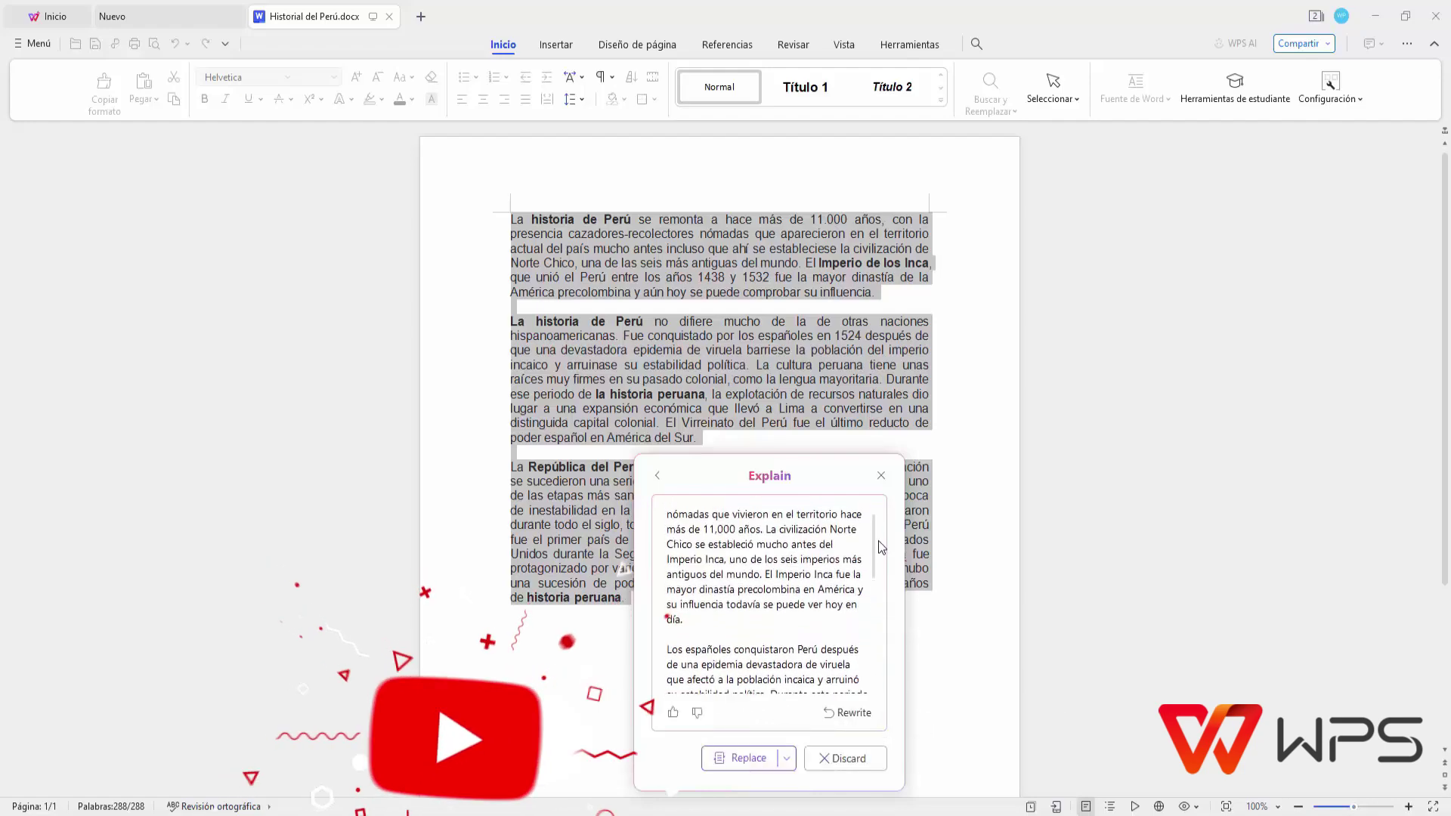
left_click_drag(878, 541, 878, 676)
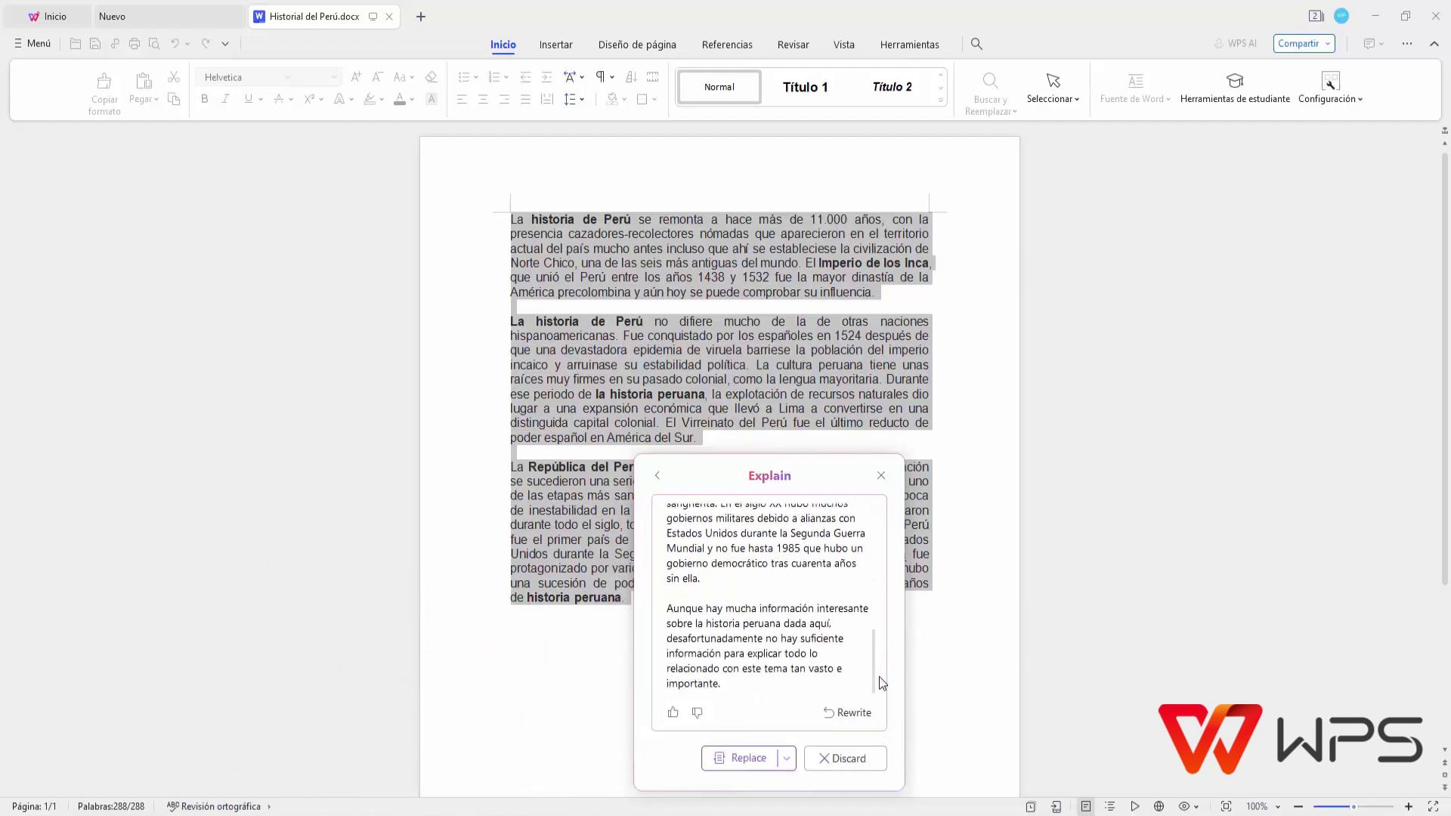
key("Return")
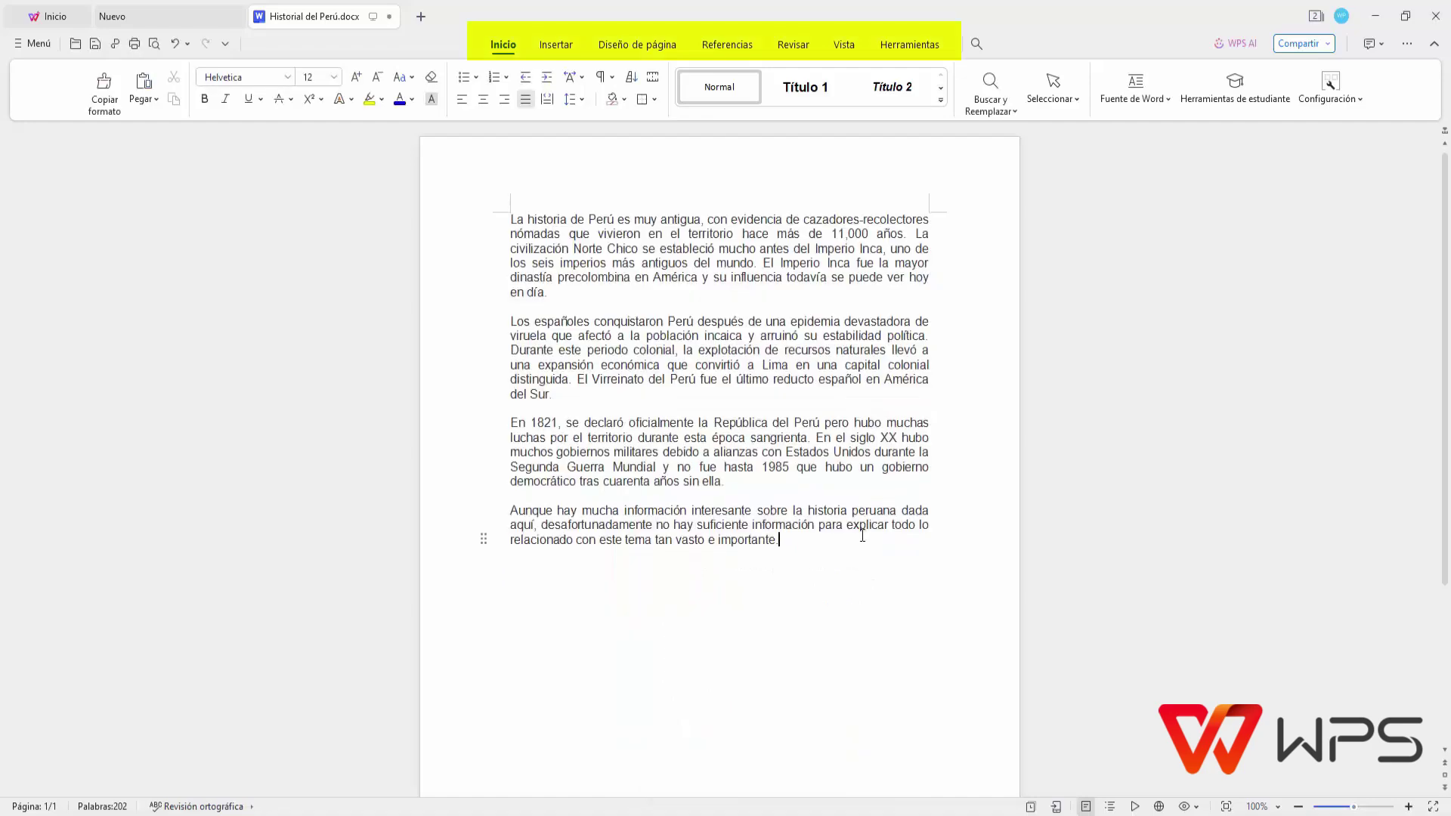
Look over the Insertar, Diseño de página, Referencias, Revisar and Herramientas tabs, then save and close Historial del Perú.docx
left_click(555, 46)
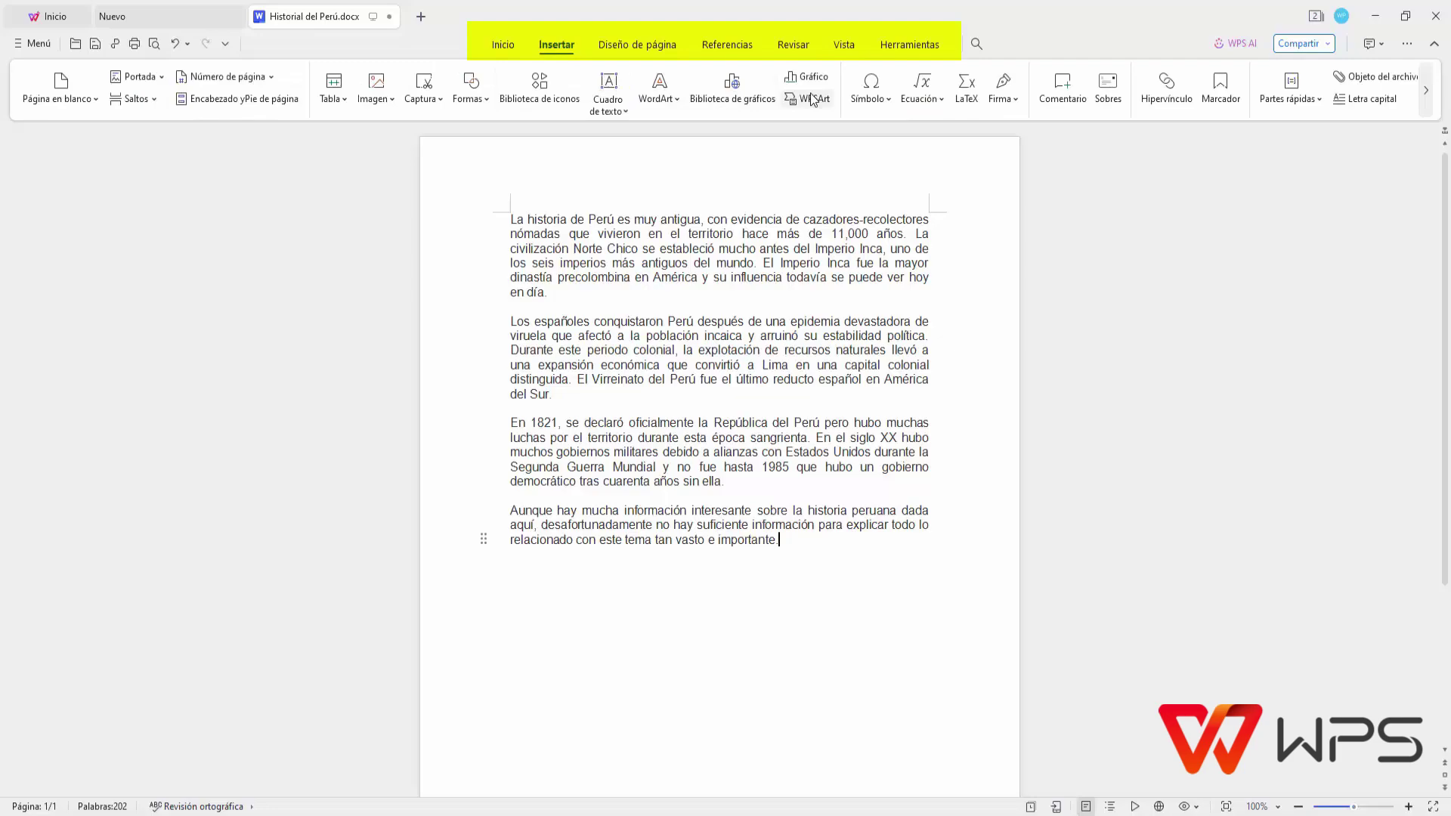
left_click(646, 49)
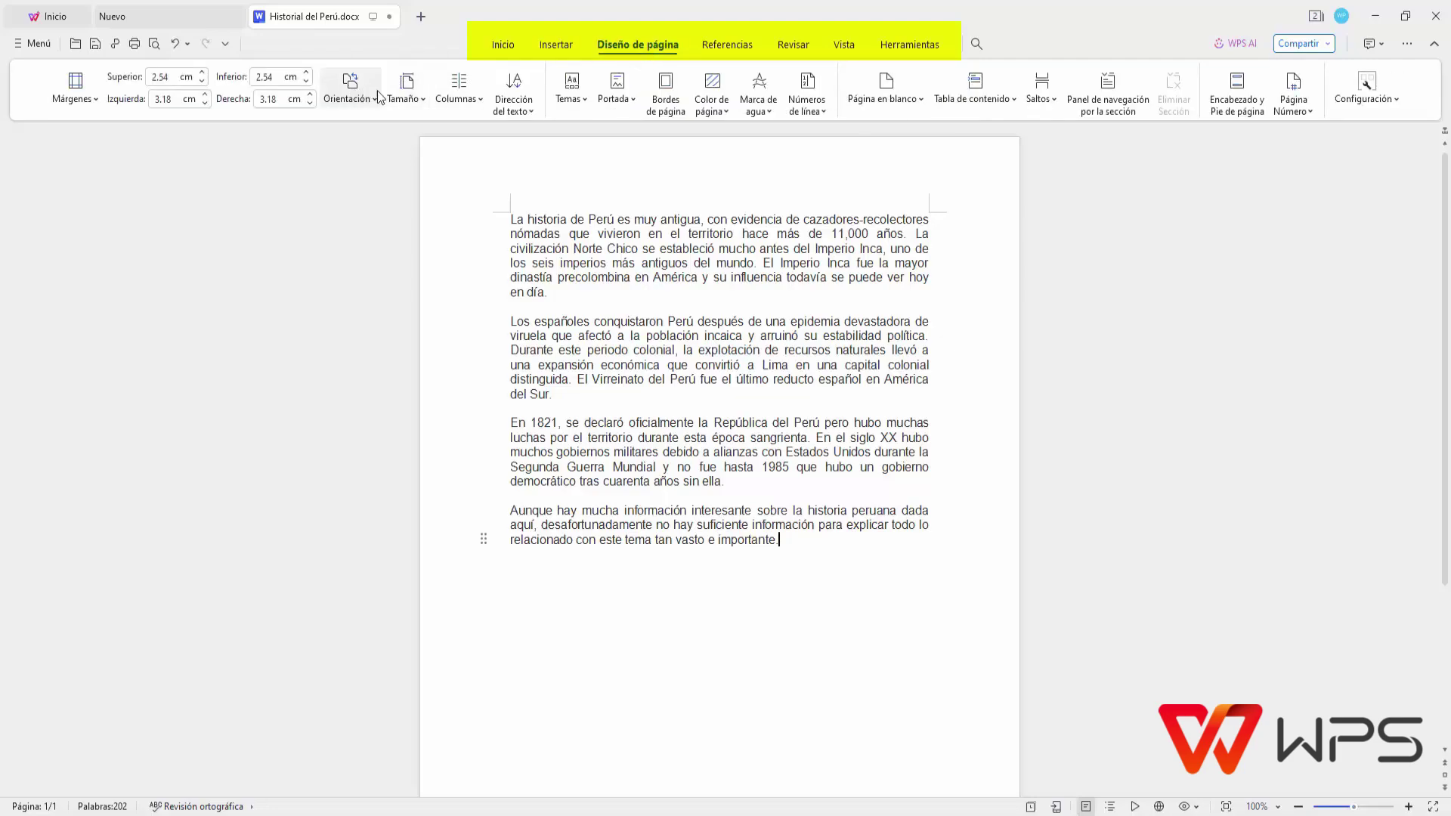
left_click(744, 54)
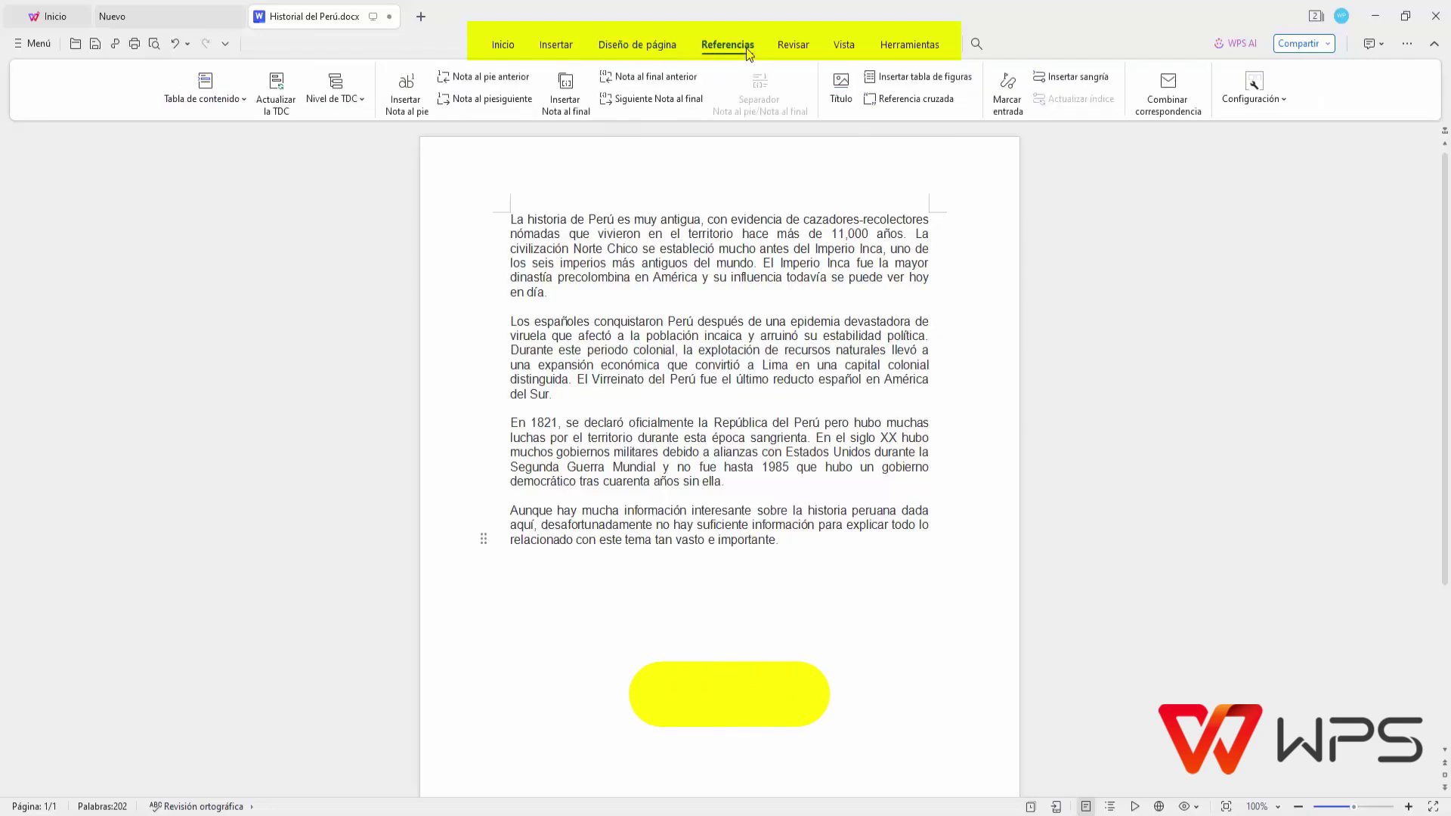
left_click(794, 46)
left_click(910, 46)
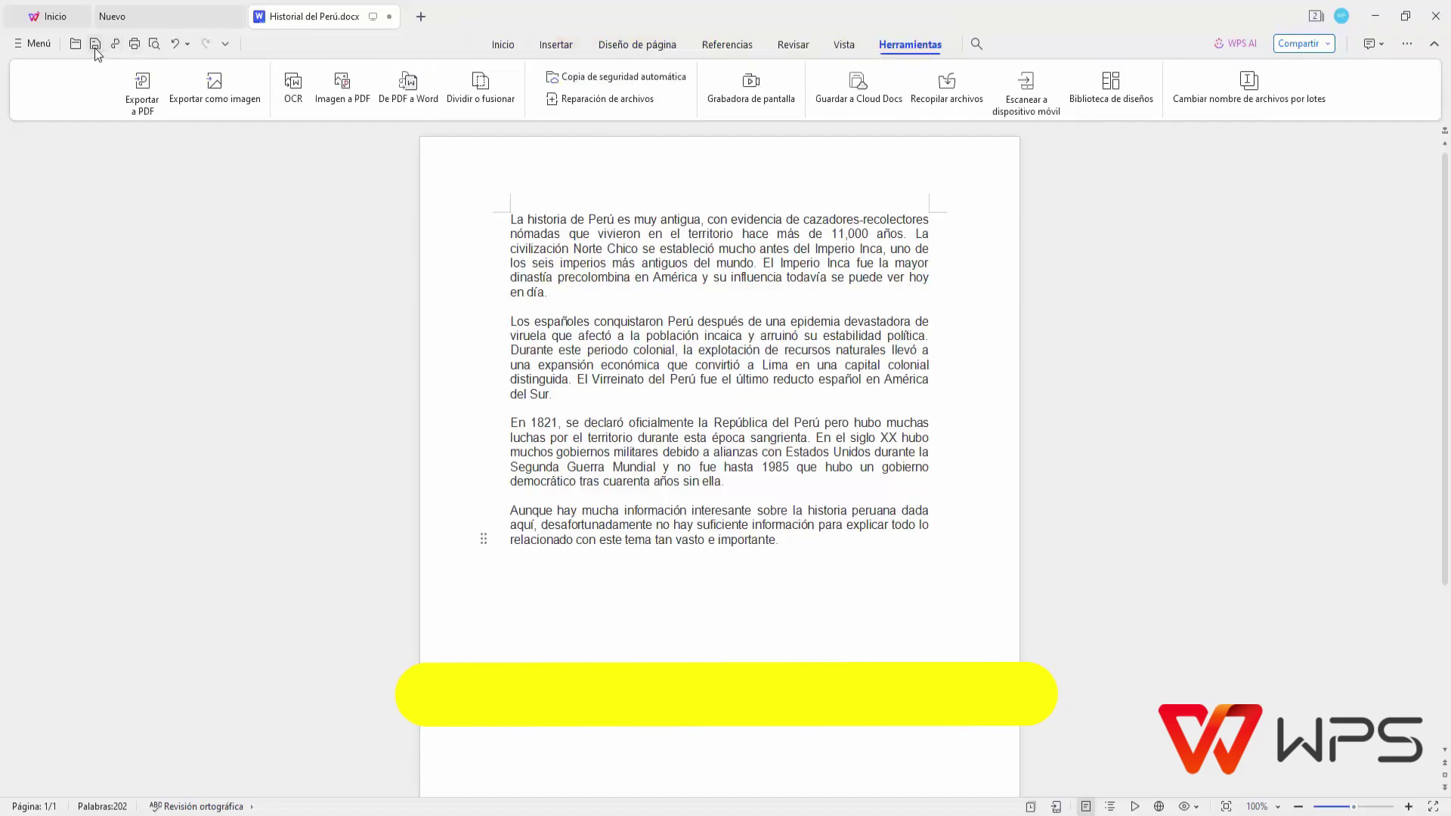
left_click(95, 44)
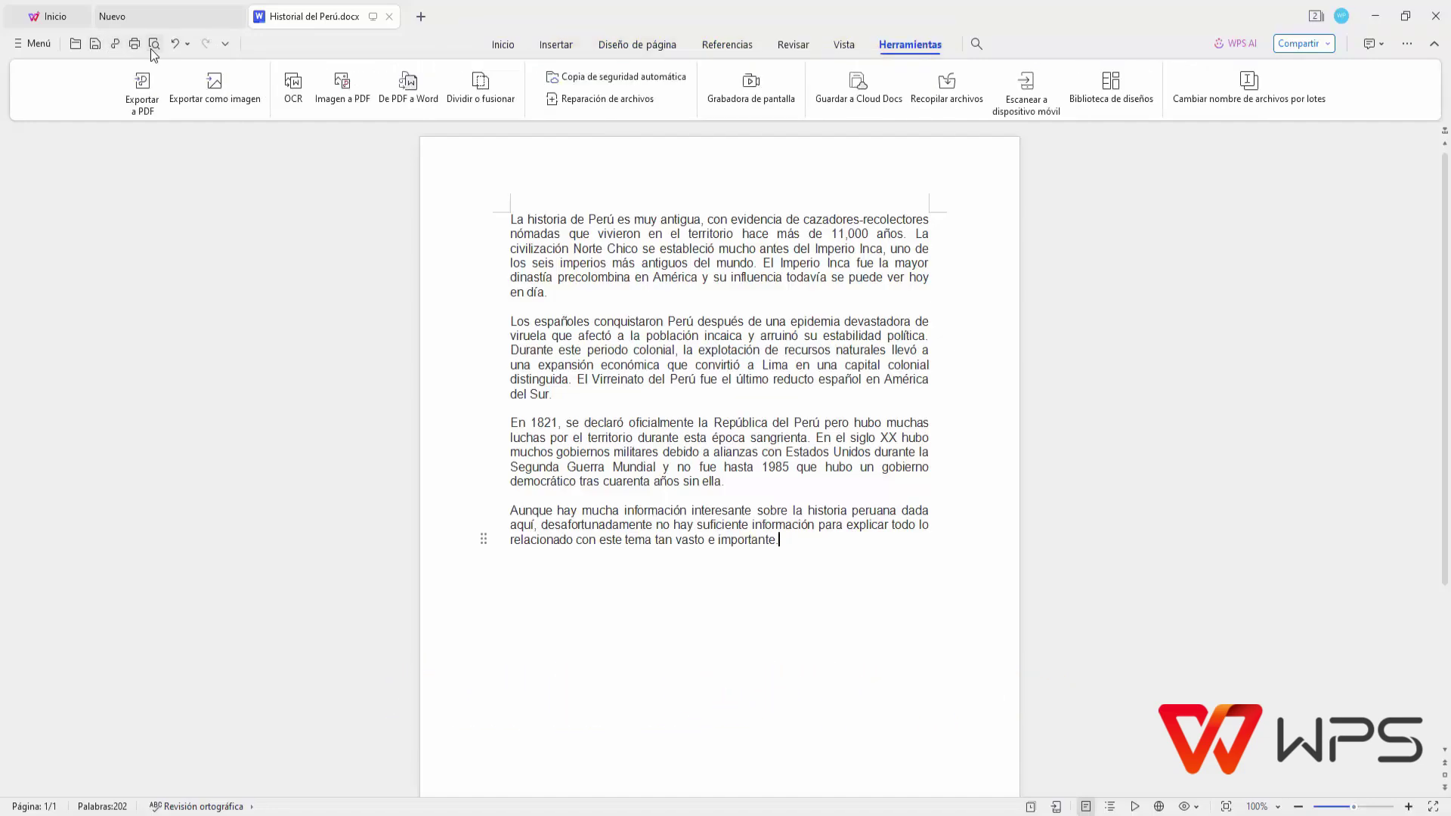
left_click(389, 17)
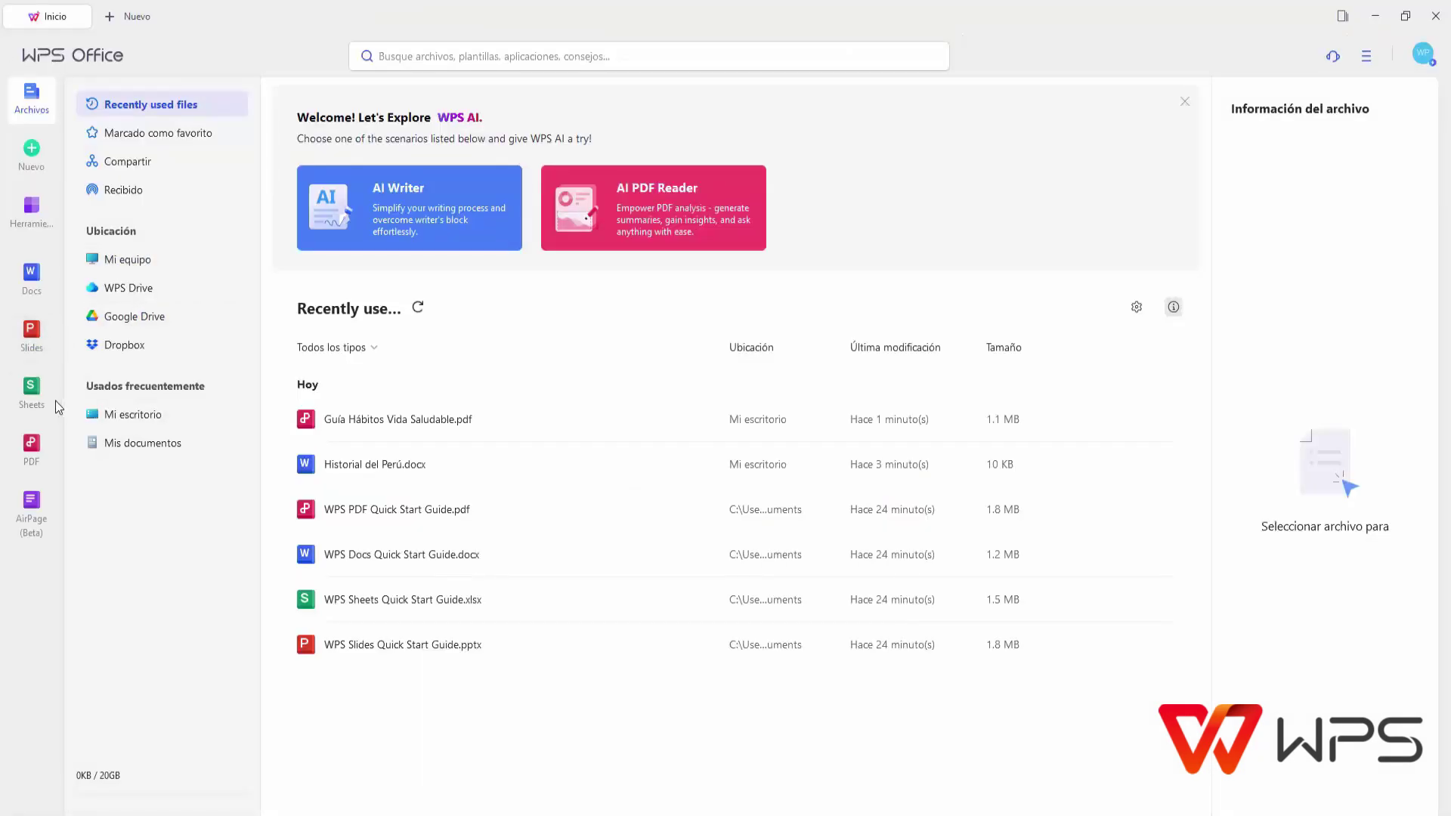
From the PDF section, open Guía Hábitos Vida Saludable.pdf from Mi escritorio
left_click(43, 446)
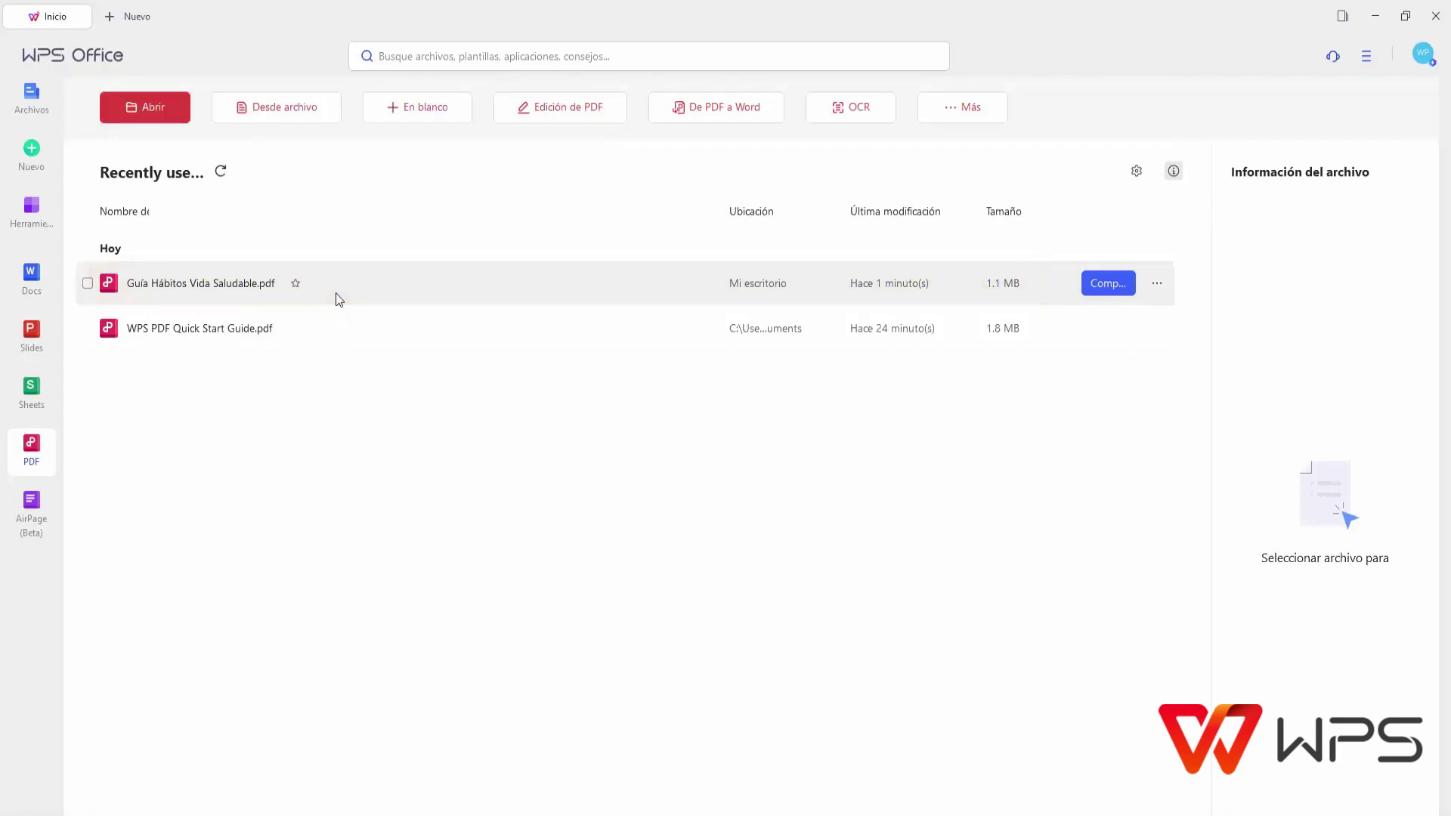
left_click(162, 112)
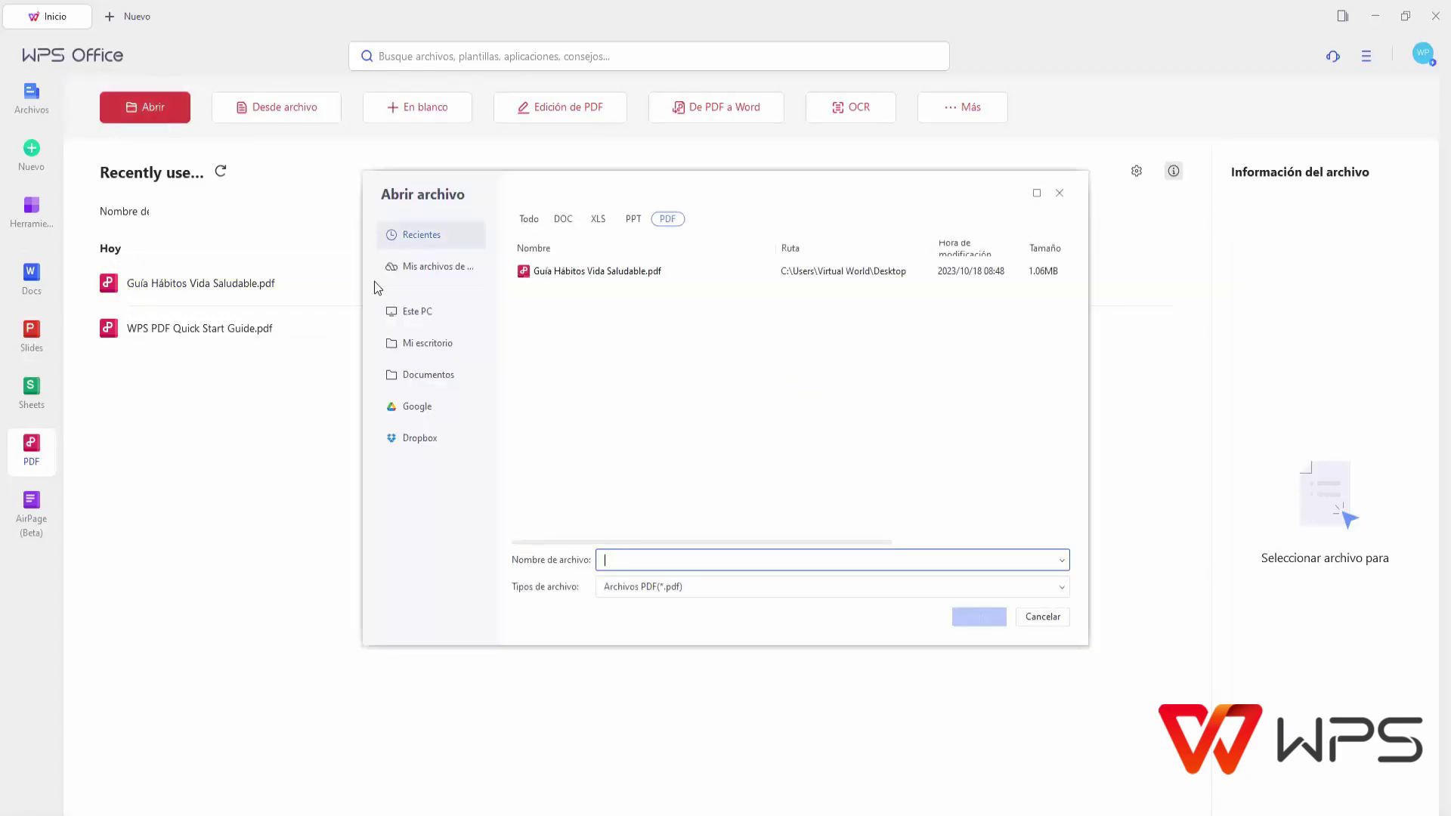
left_click(418, 344)
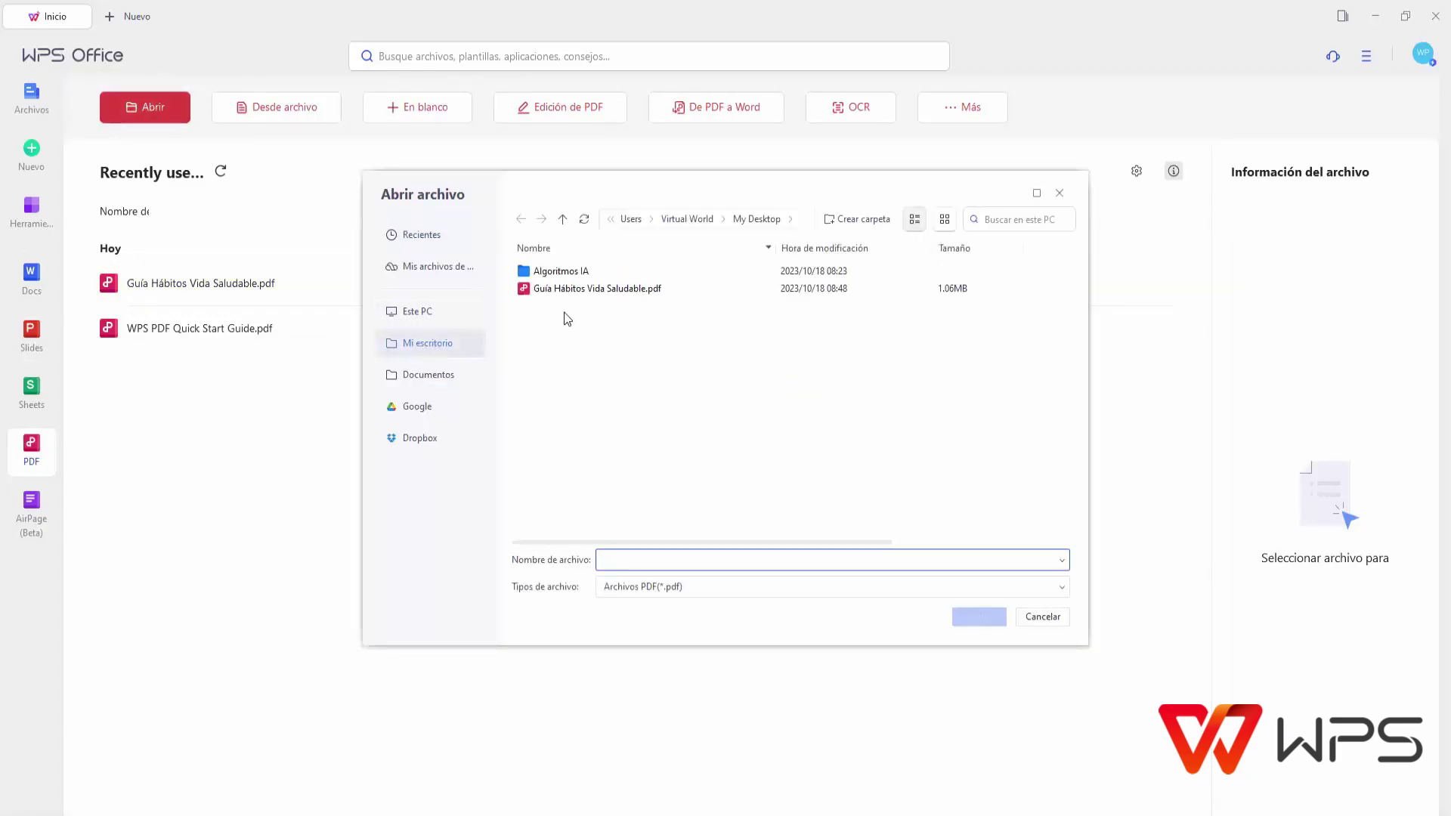
left_click(616, 289)
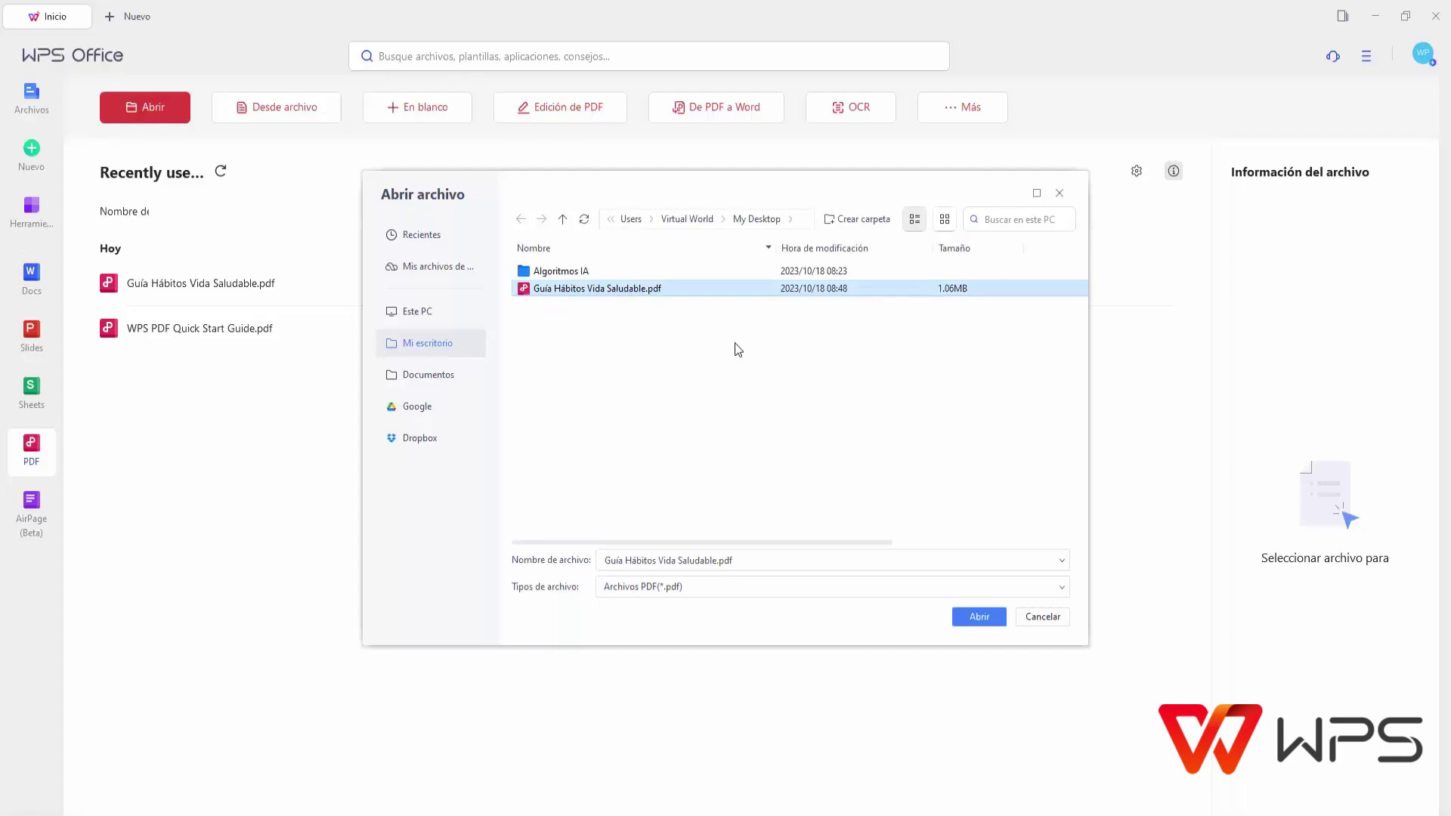
left_click(980, 618)
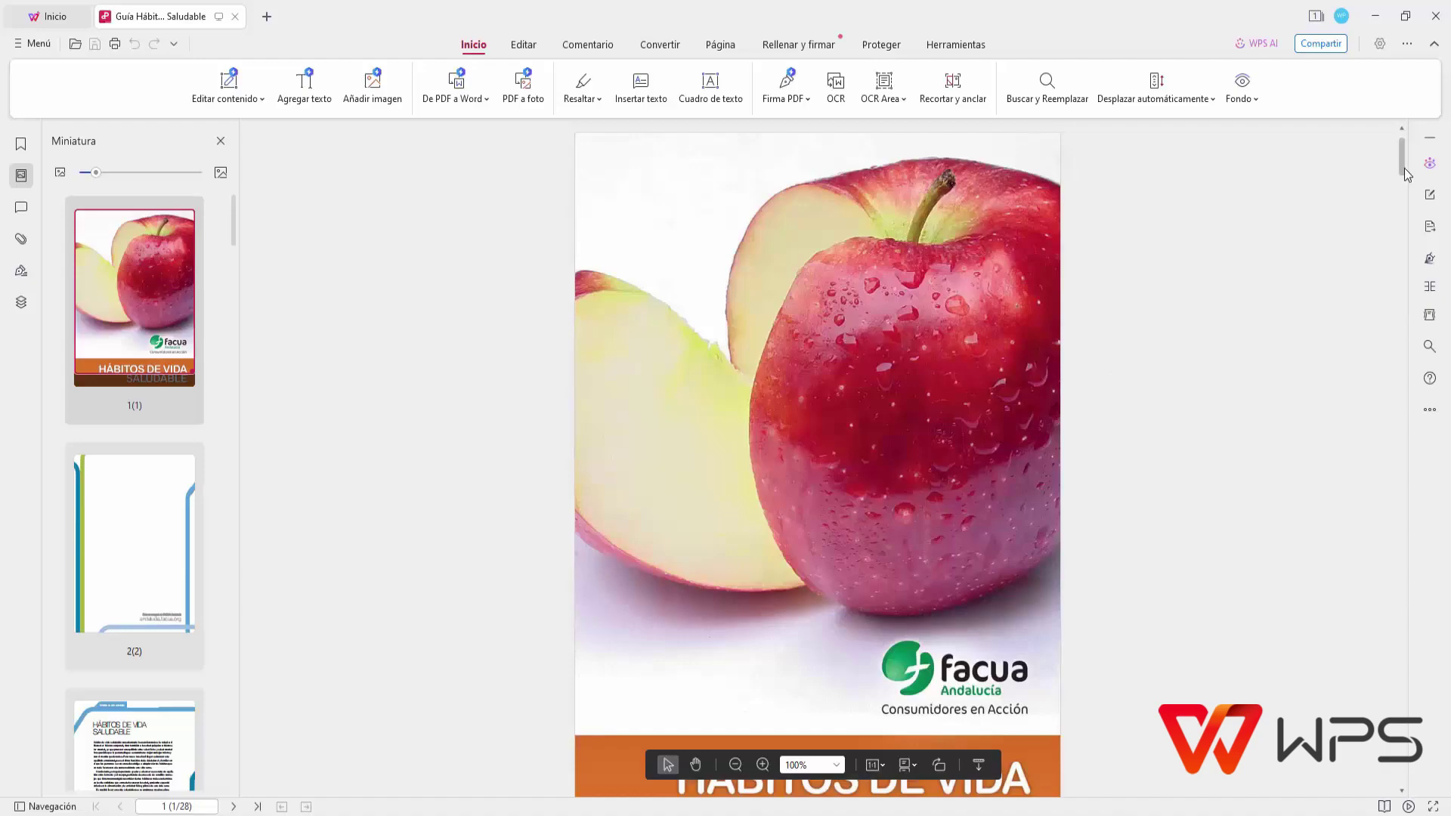
Scroll to page 8 and OCR-capture its opening diet paragraphs with Captura de pantalla
left_click_drag(1405, 174, 1410, 333)
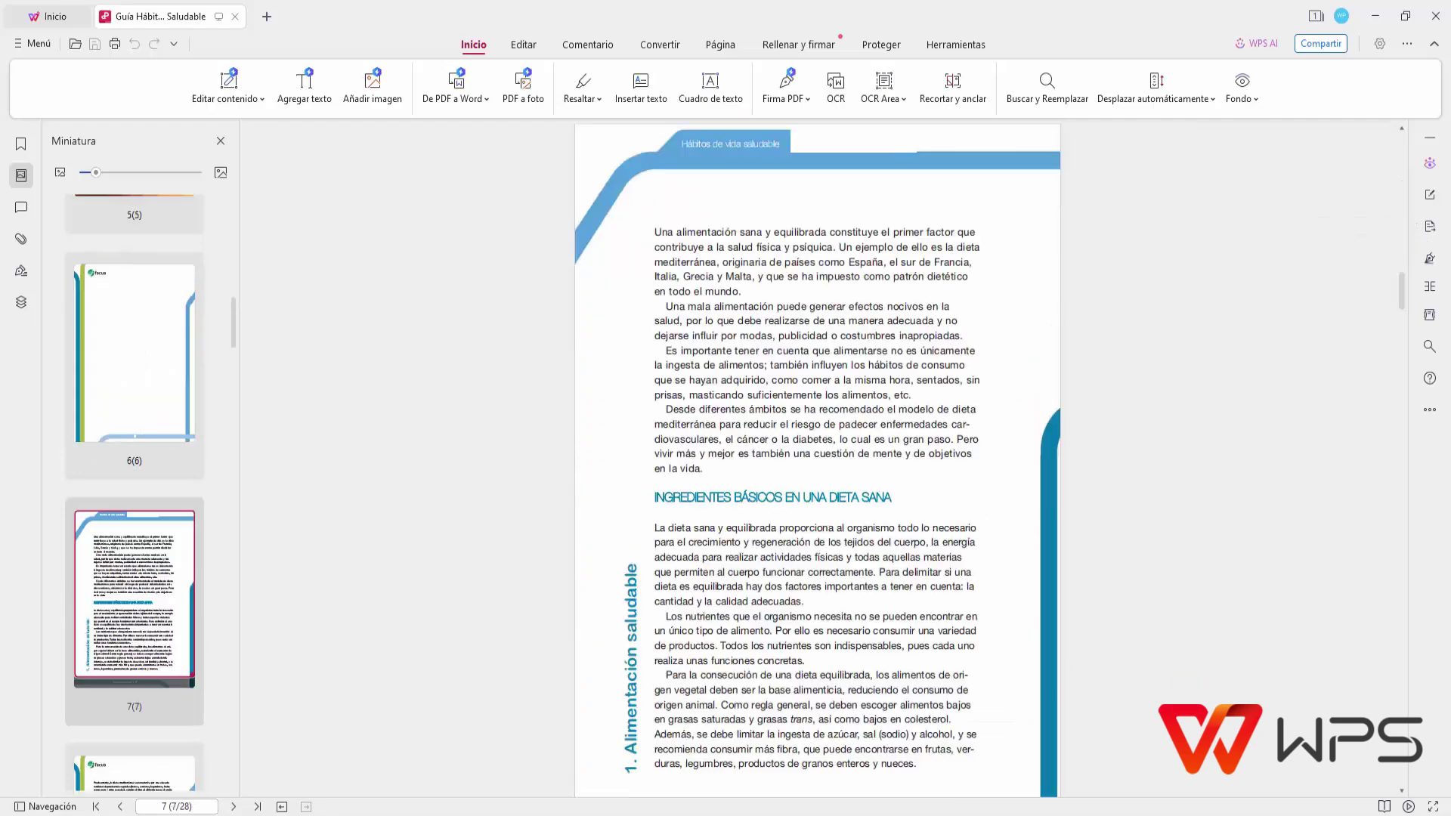
left_click(836, 89)
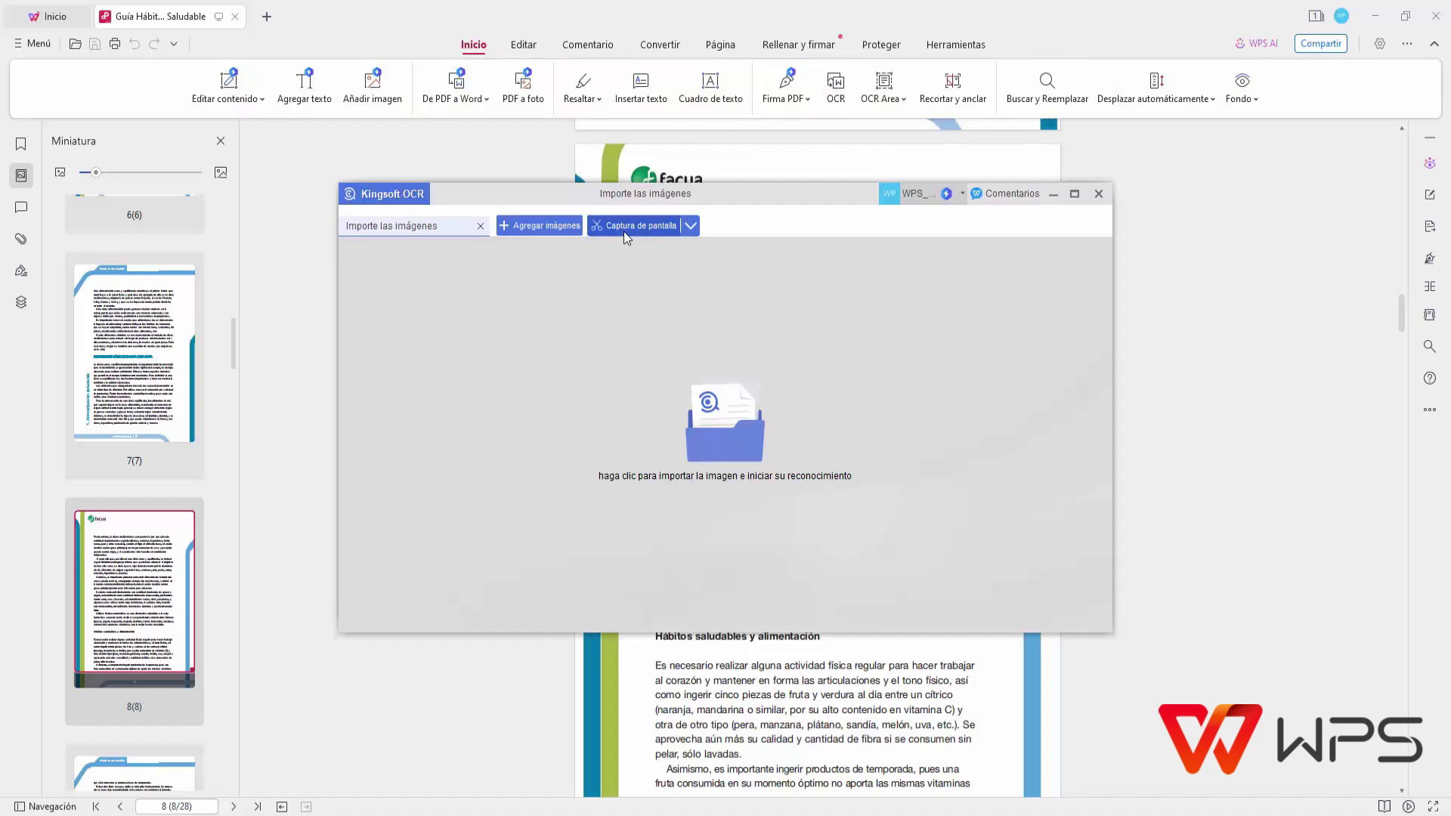
left_click(624, 226)
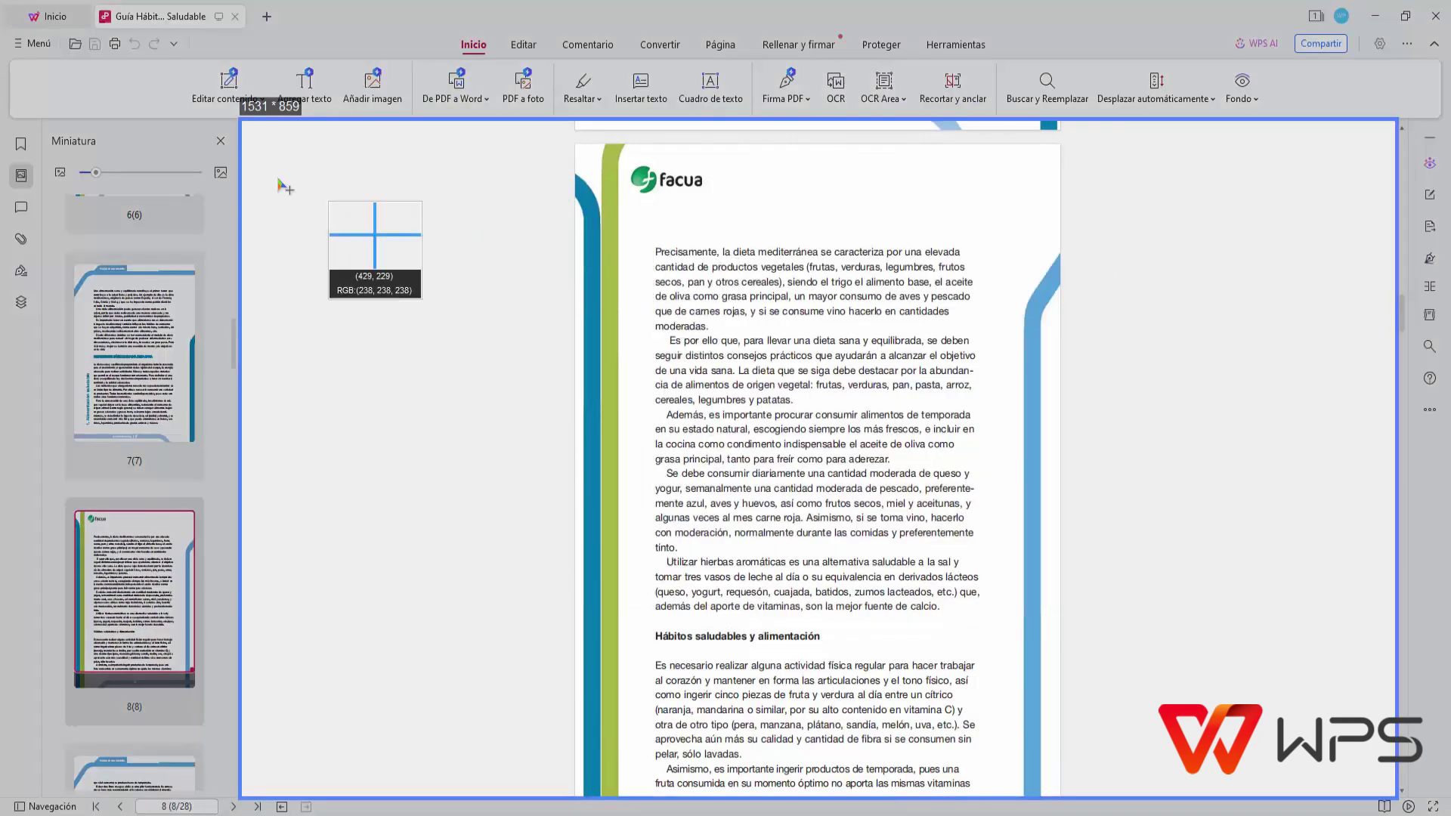
left_click_drag(648, 235, 979, 480)
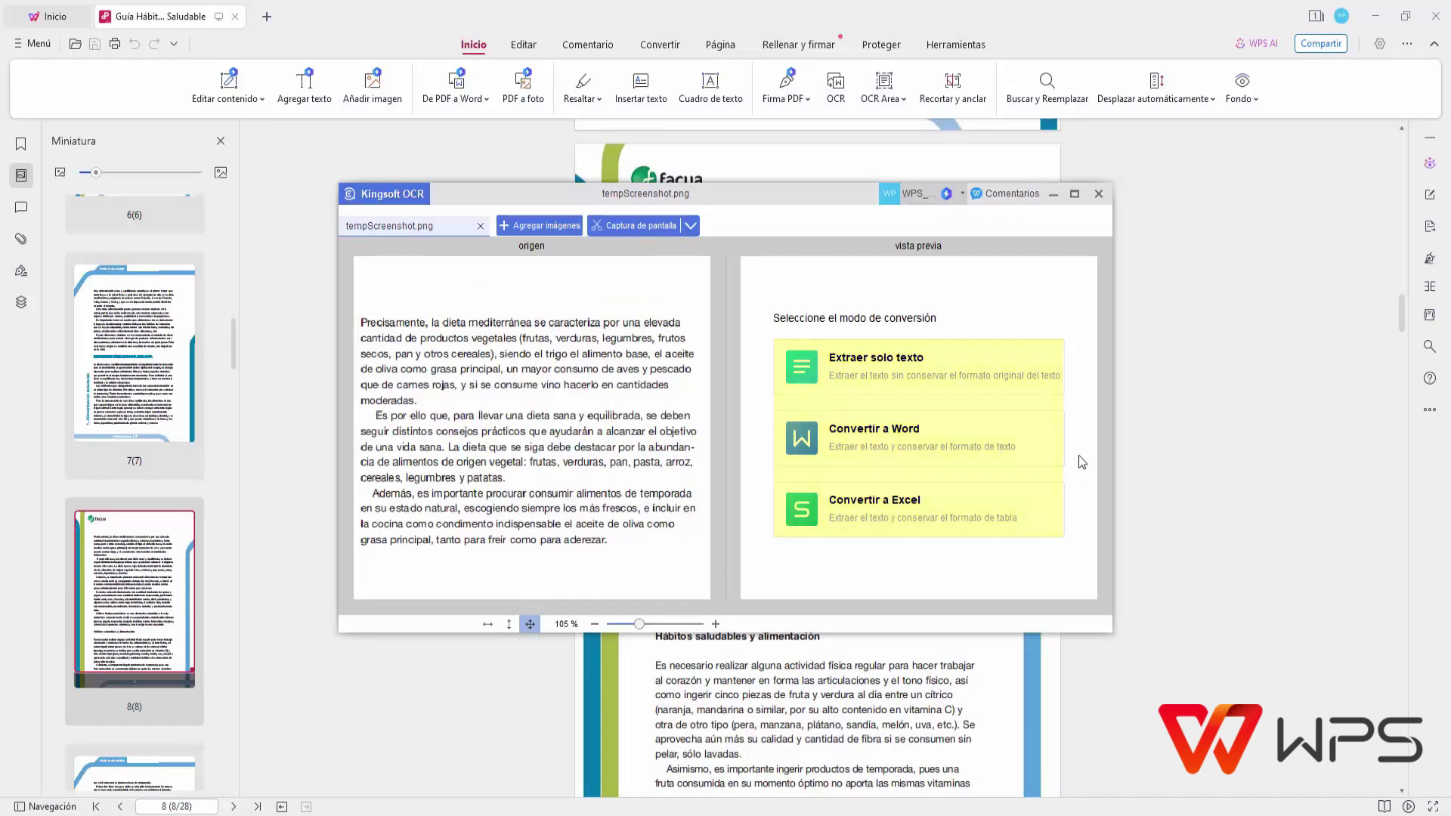
Extract the captured page 8 paragraphs as plain text, accept the privacy prompt, then close Kingsoft OCR
left_click(1038, 384)
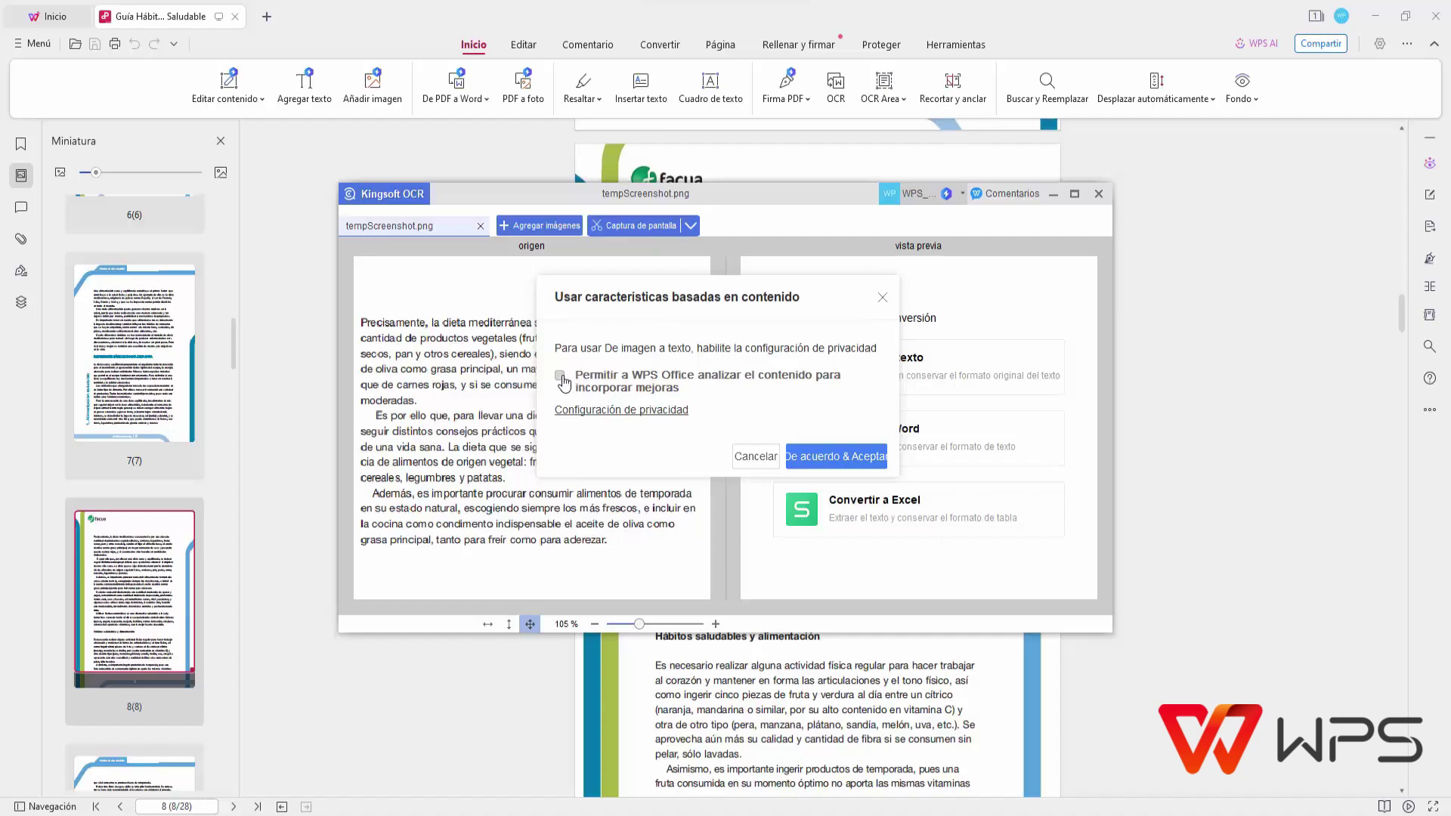
left_click(835, 452)
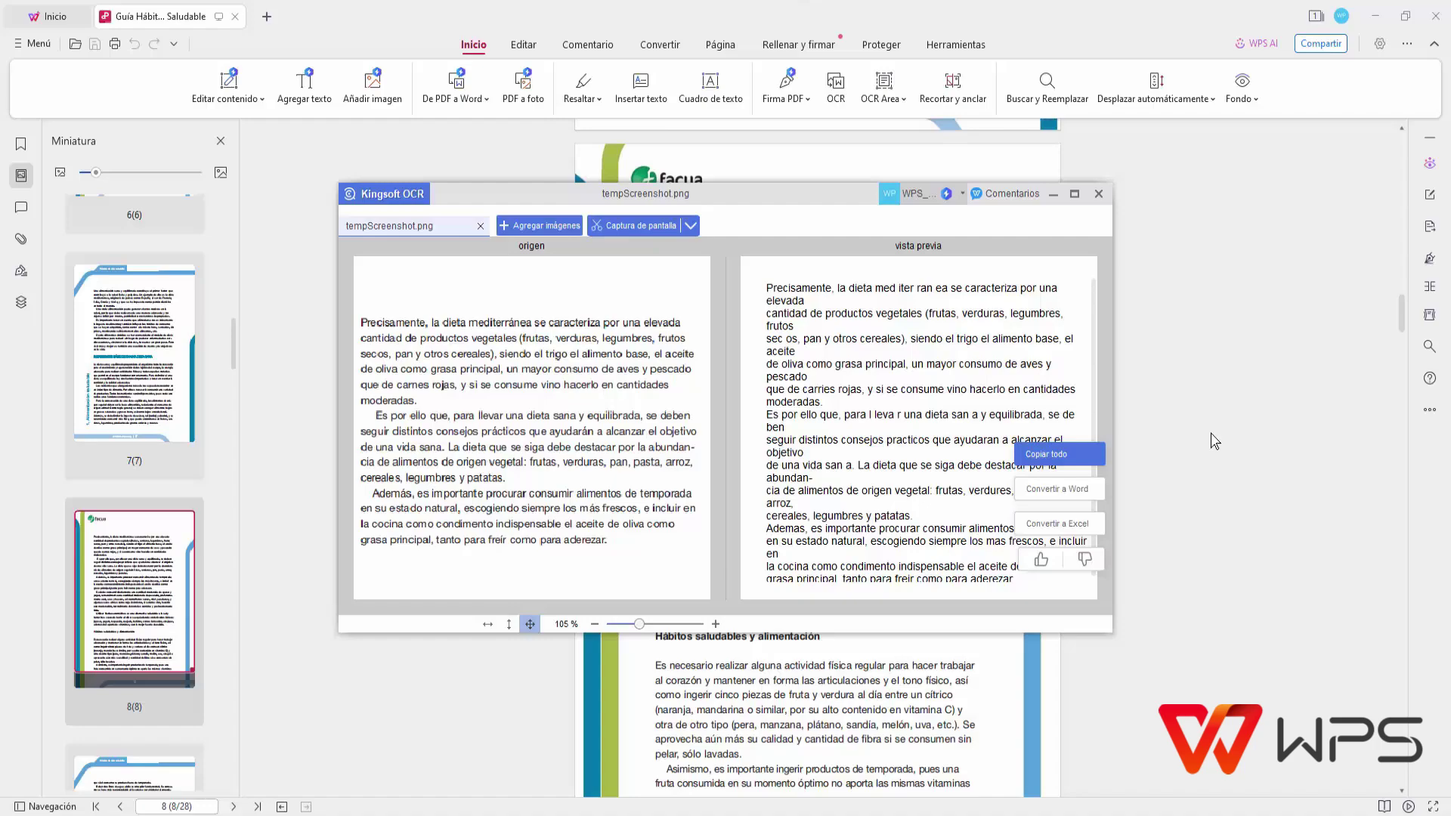
left_click(1098, 194)
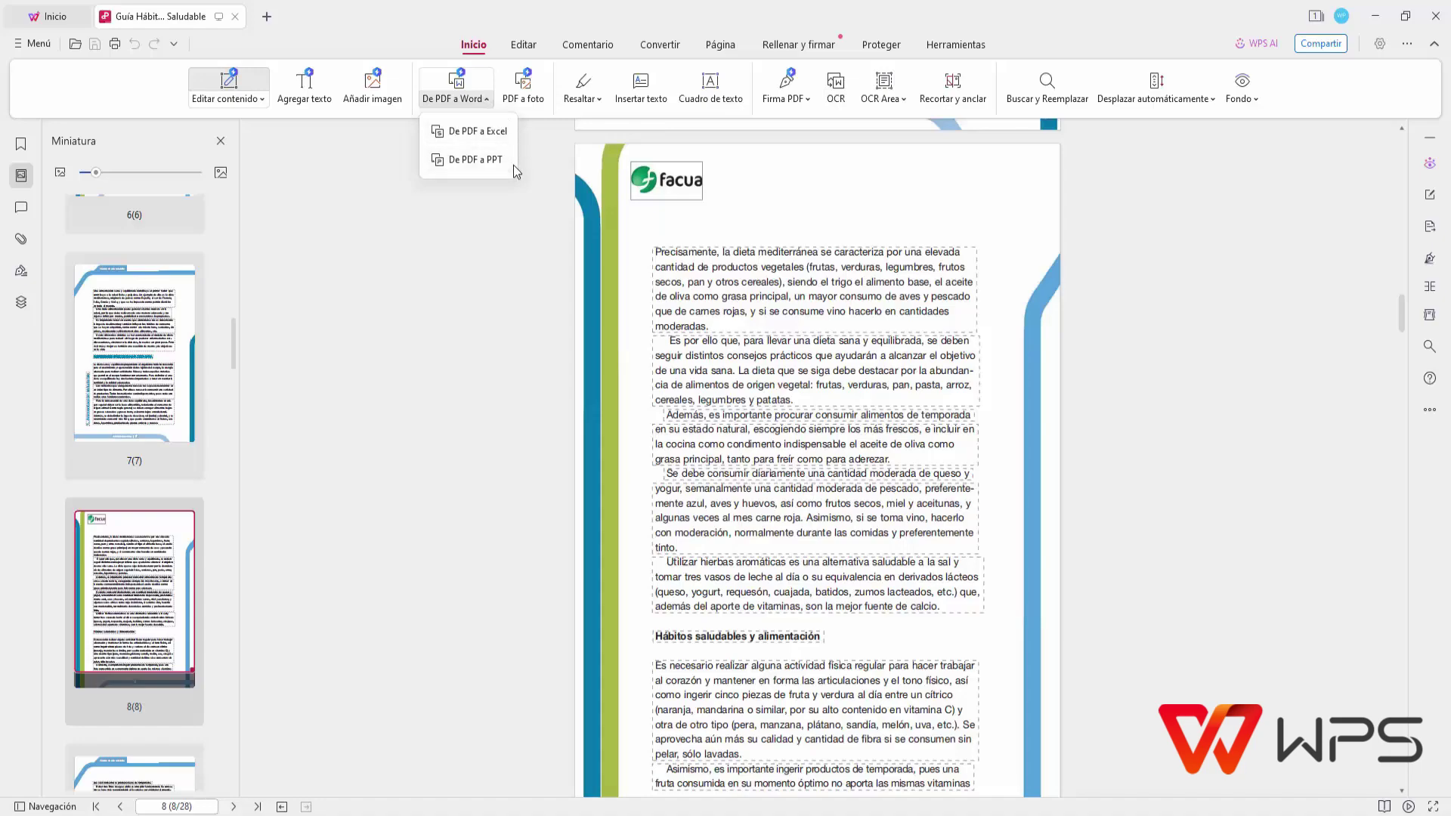
Highlight page 8's first paragraph, from Precisamente to moderadas, in yellow
left_click(541, 115)
left_click(583, 83)
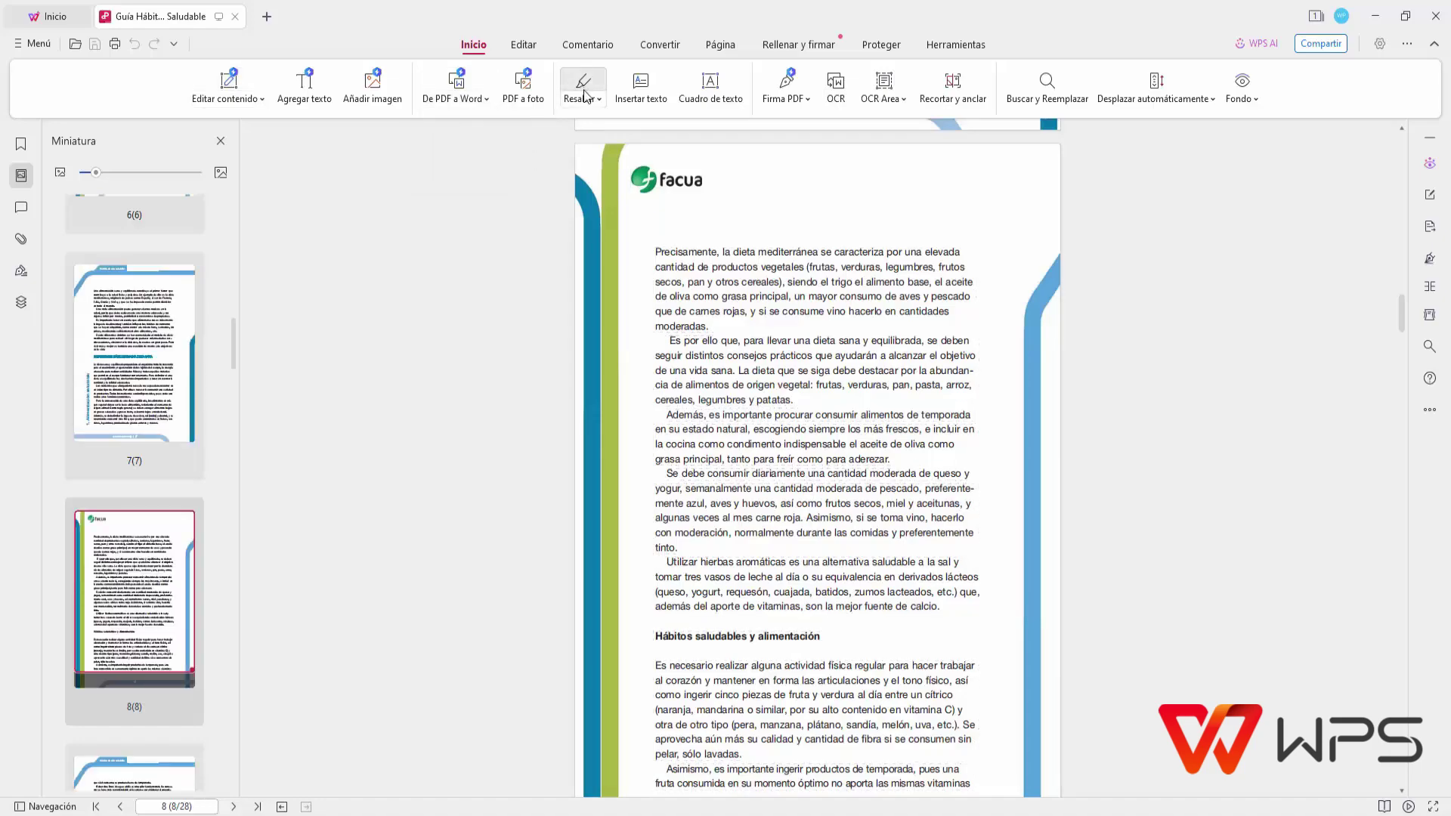
left_click_drag(655, 247, 958, 326)
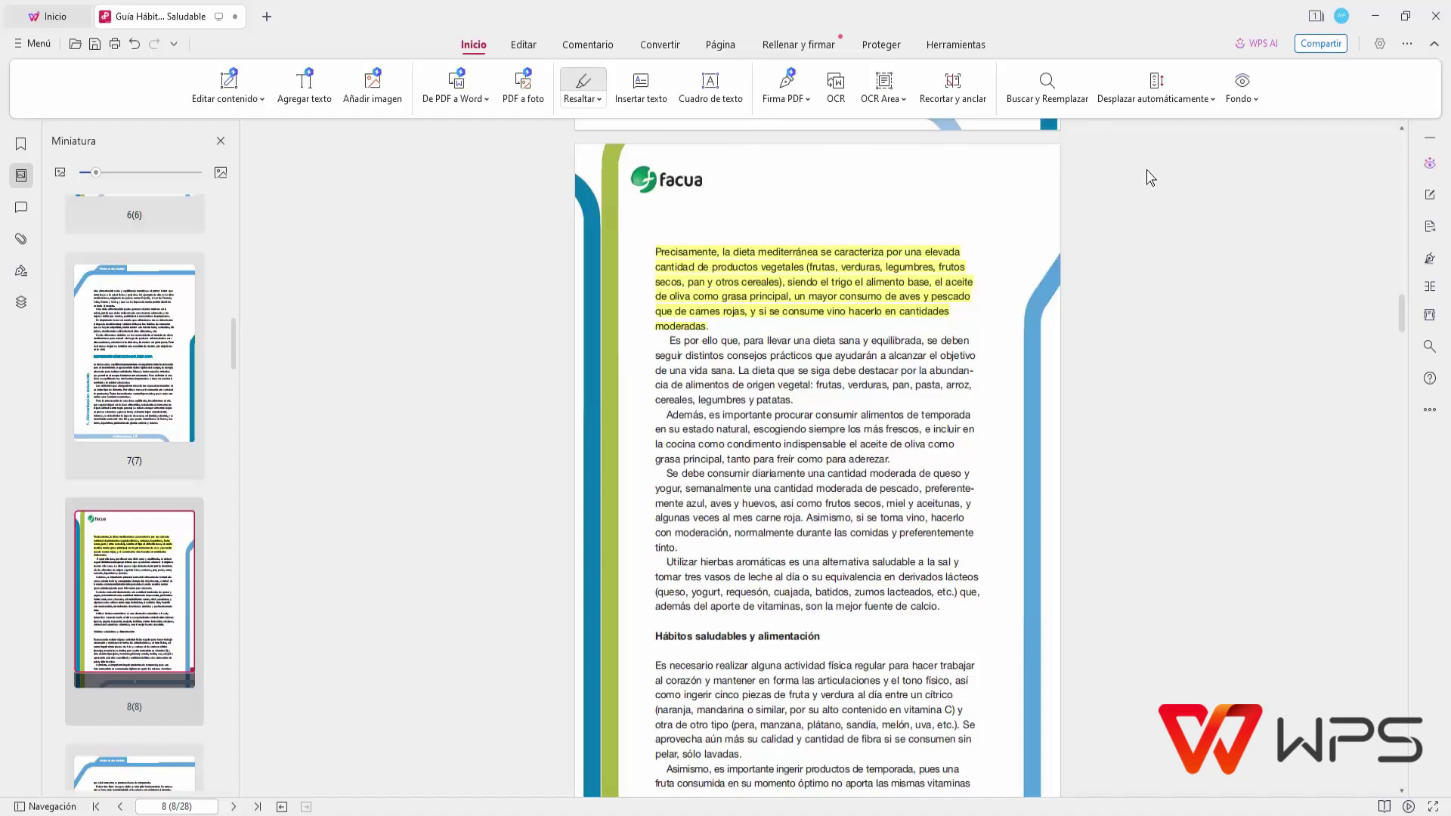
Add a 'La vida saludable' text box at page 8's bottom with about 25% transparency
left_click(709, 84)
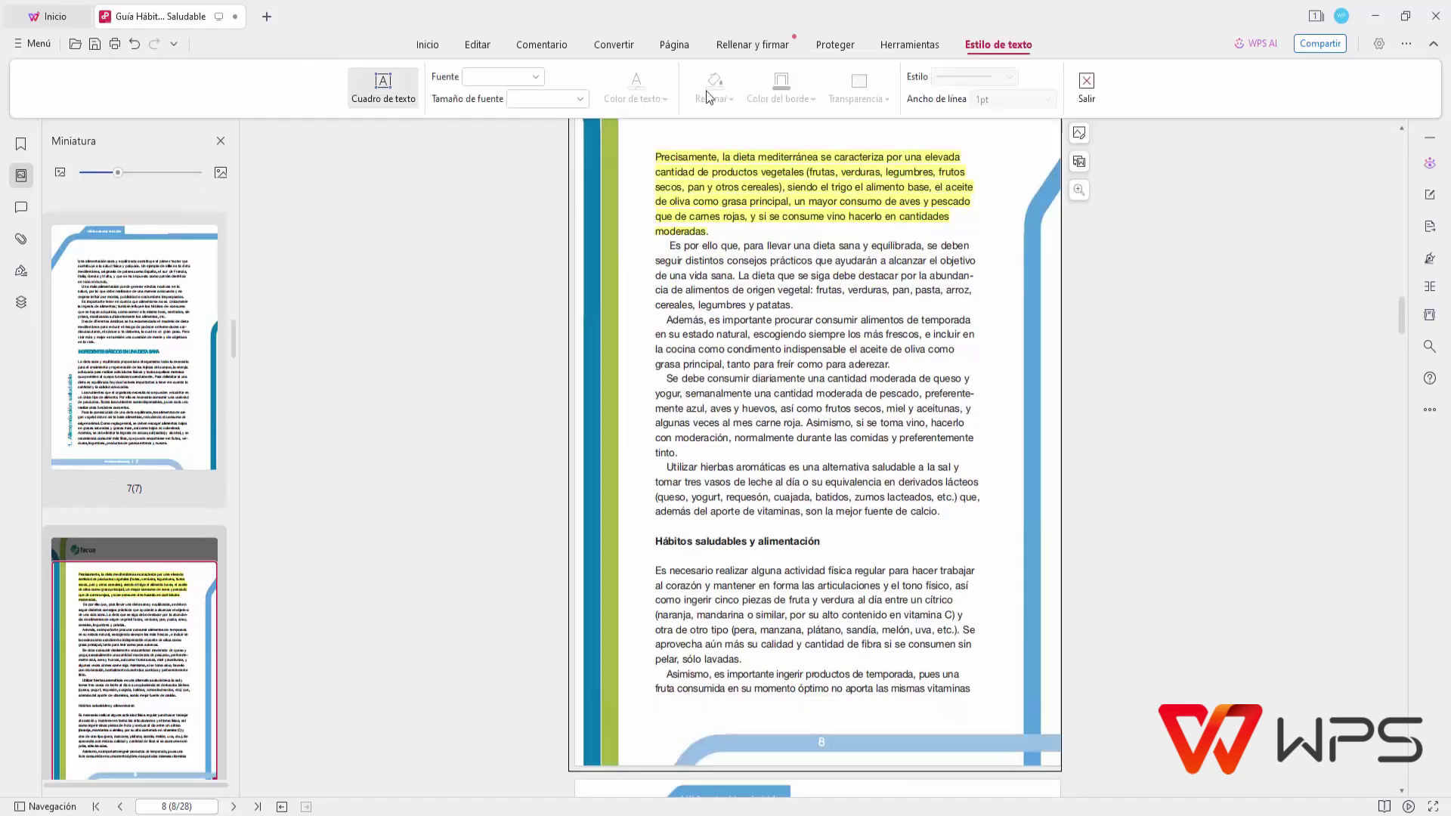
left_click_drag(697, 699, 945, 724)
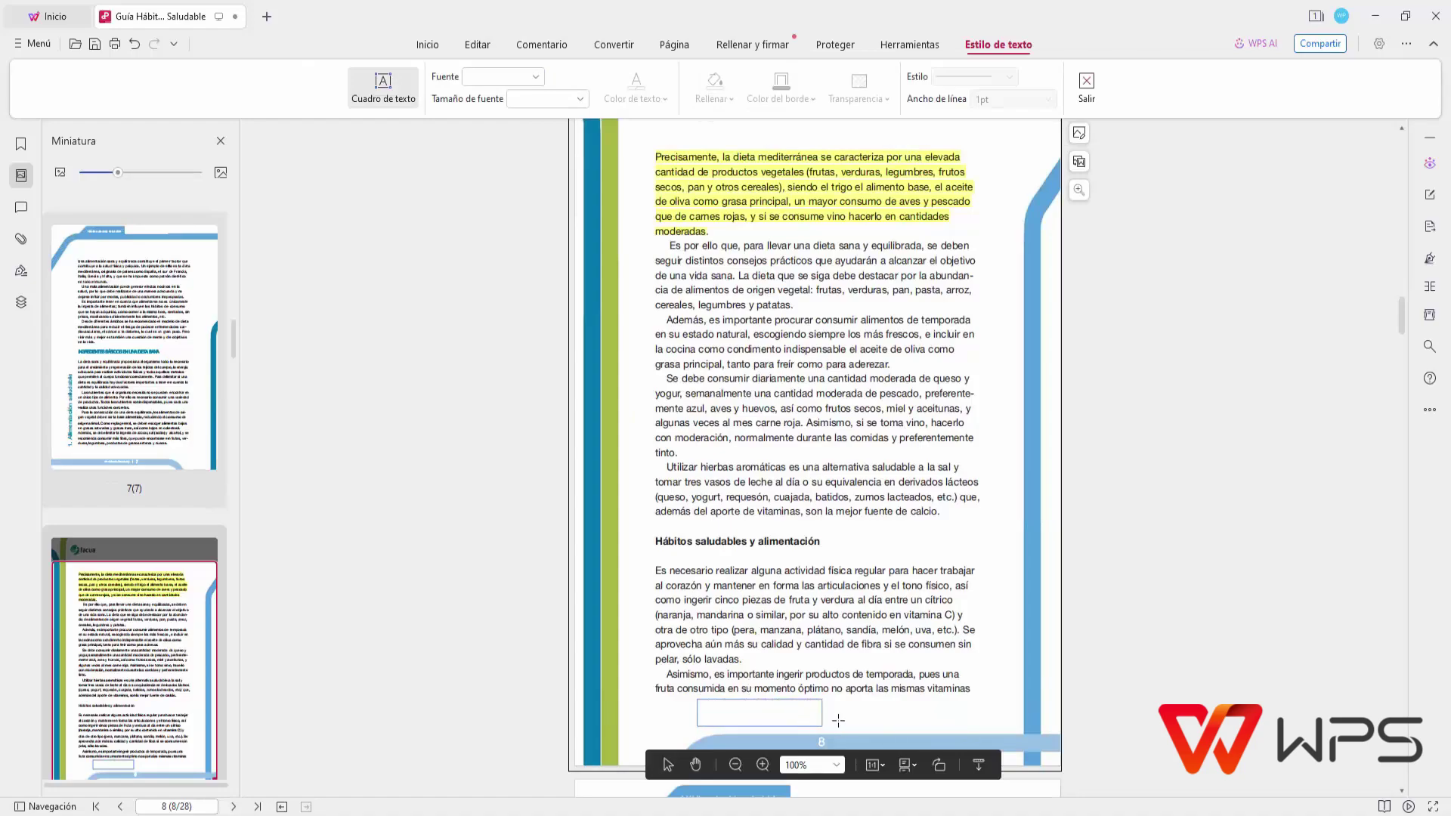
type("La vida saludable")
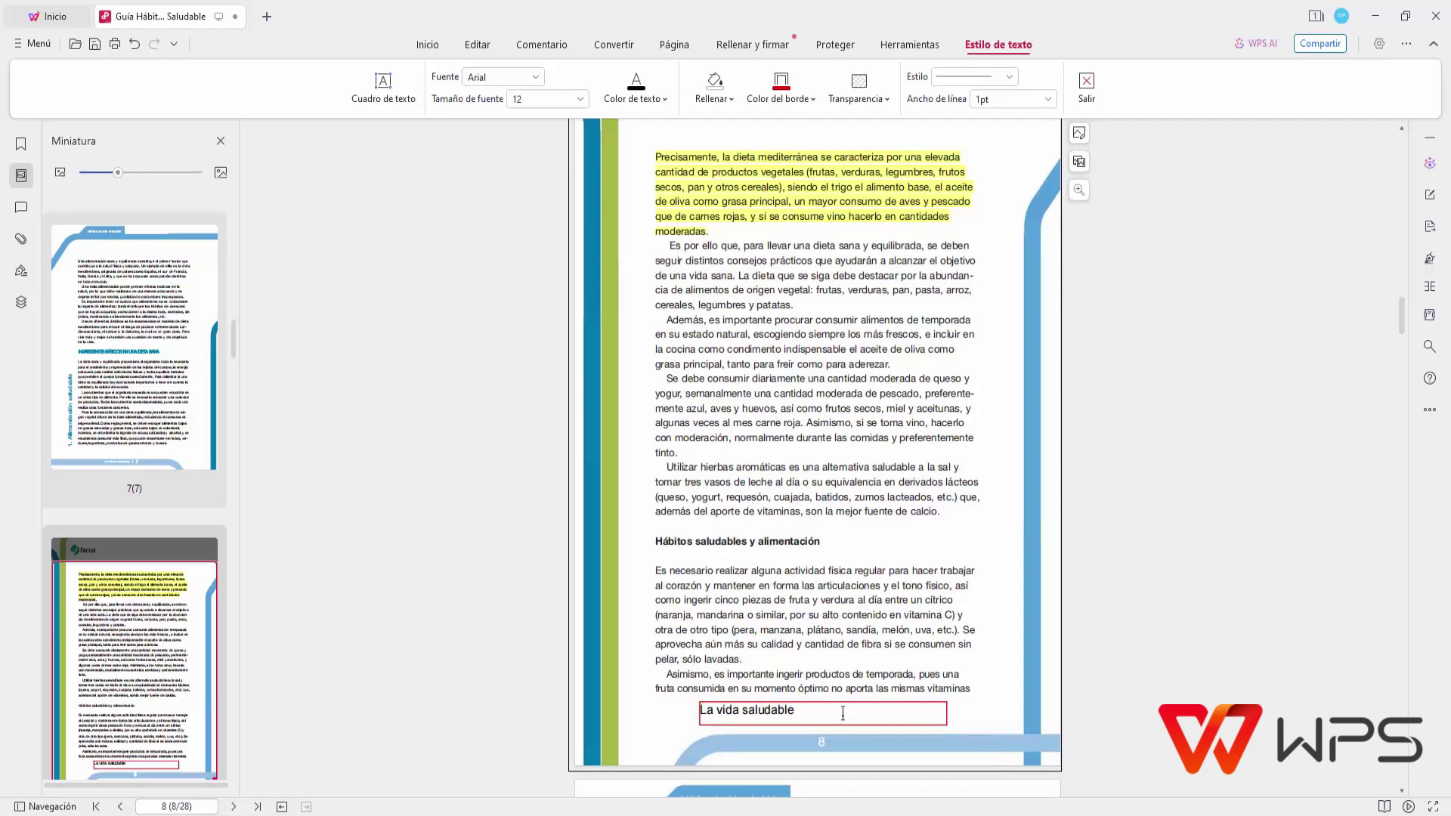
key("ctrl+a")
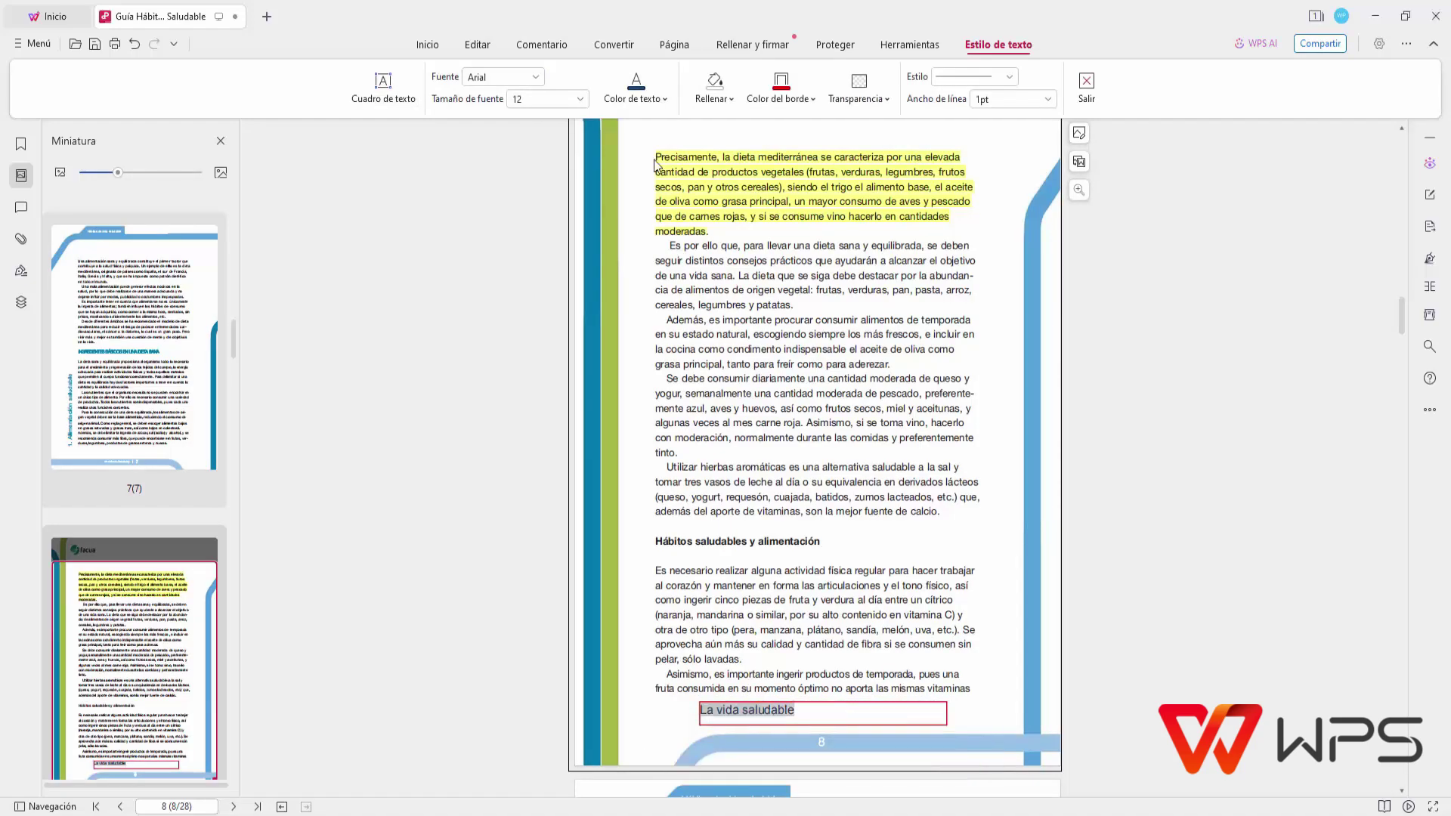
left_click(869, 90)
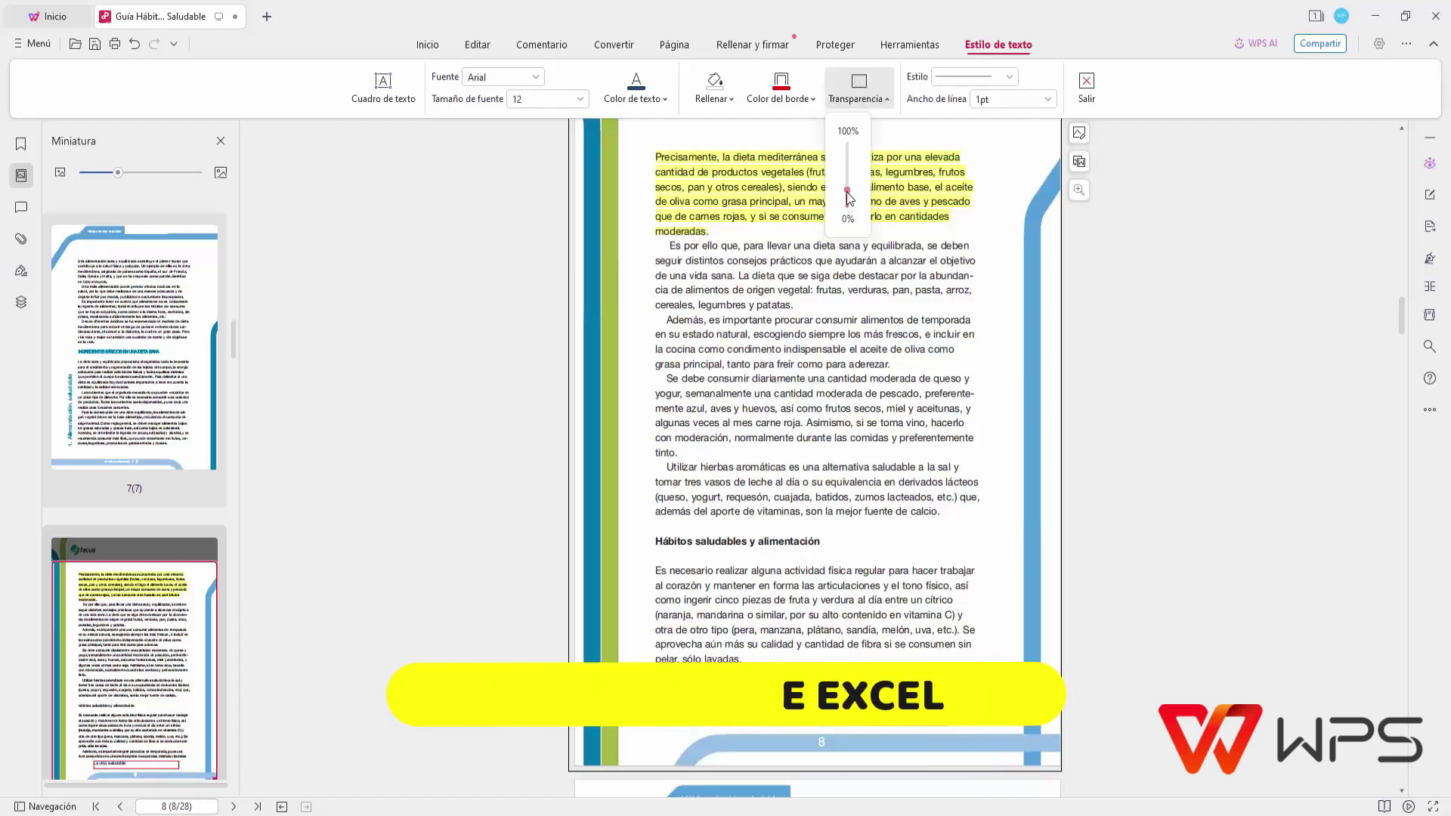
left_click_drag(847, 204, 847, 183)
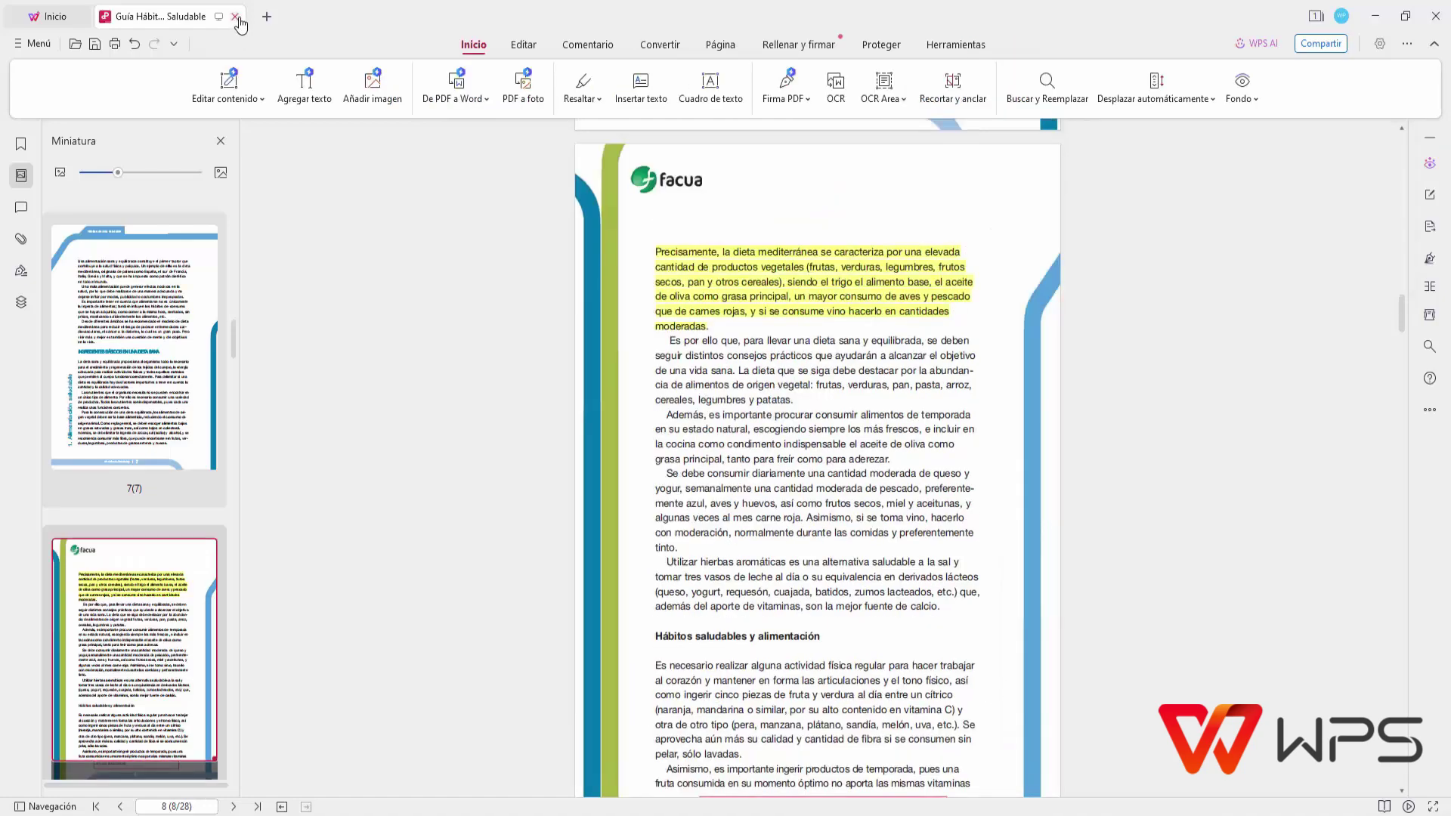
Close the PDF guide without saving and create a blank spreadsheet, Libro1
left_click(236, 17)
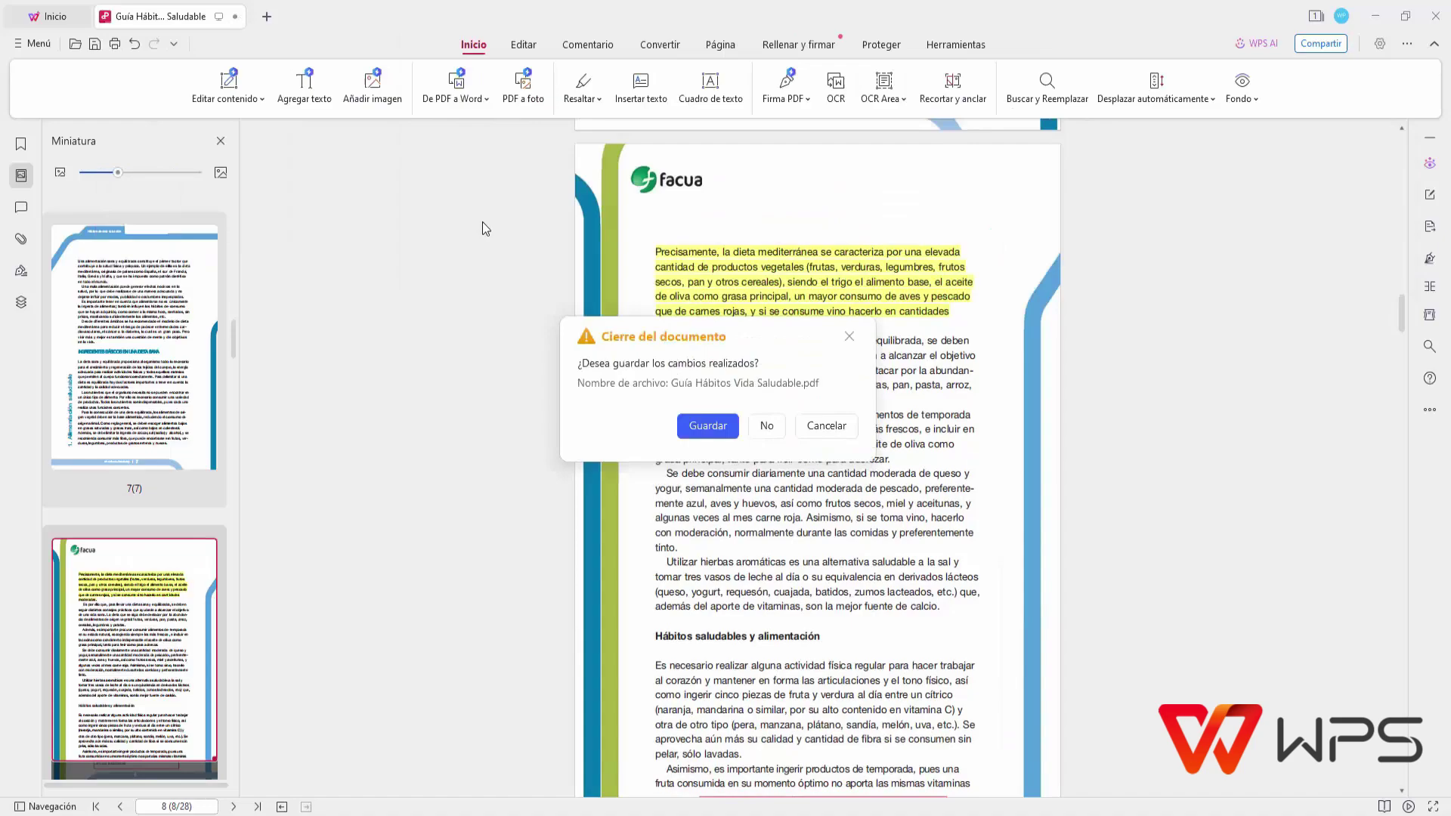
left_click(764, 428)
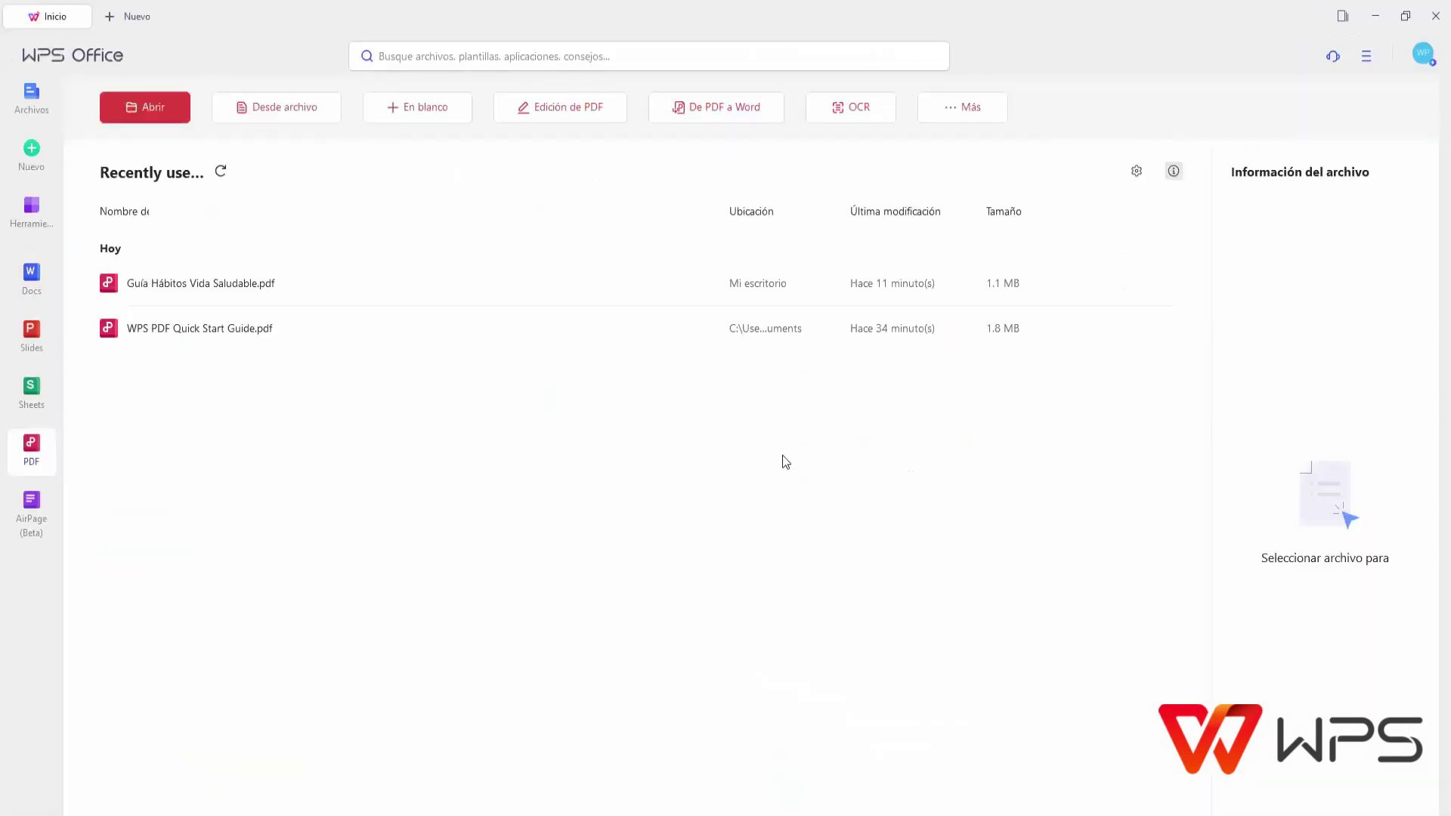
left_click(36, 399)
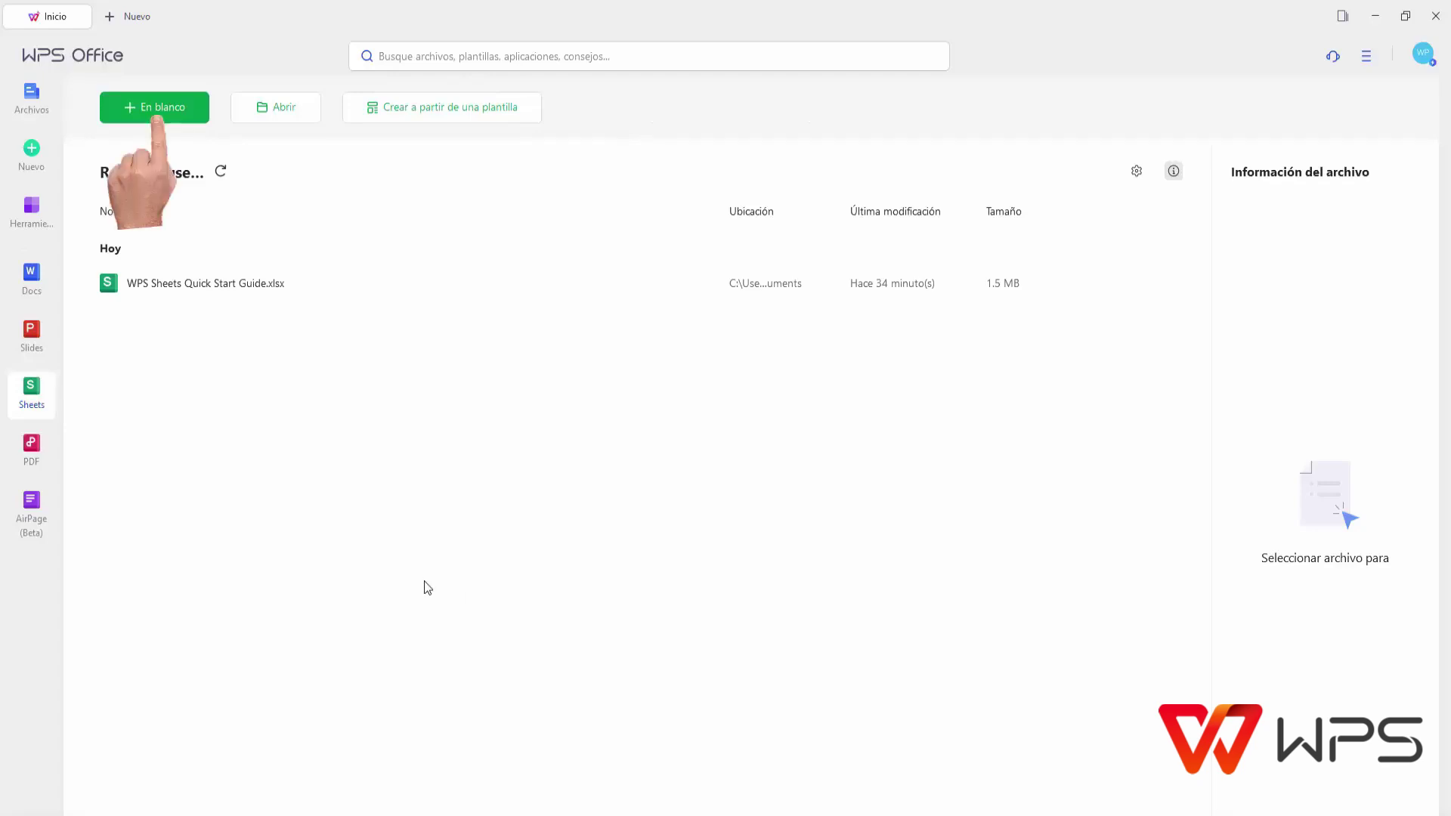
left_click(174, 113)
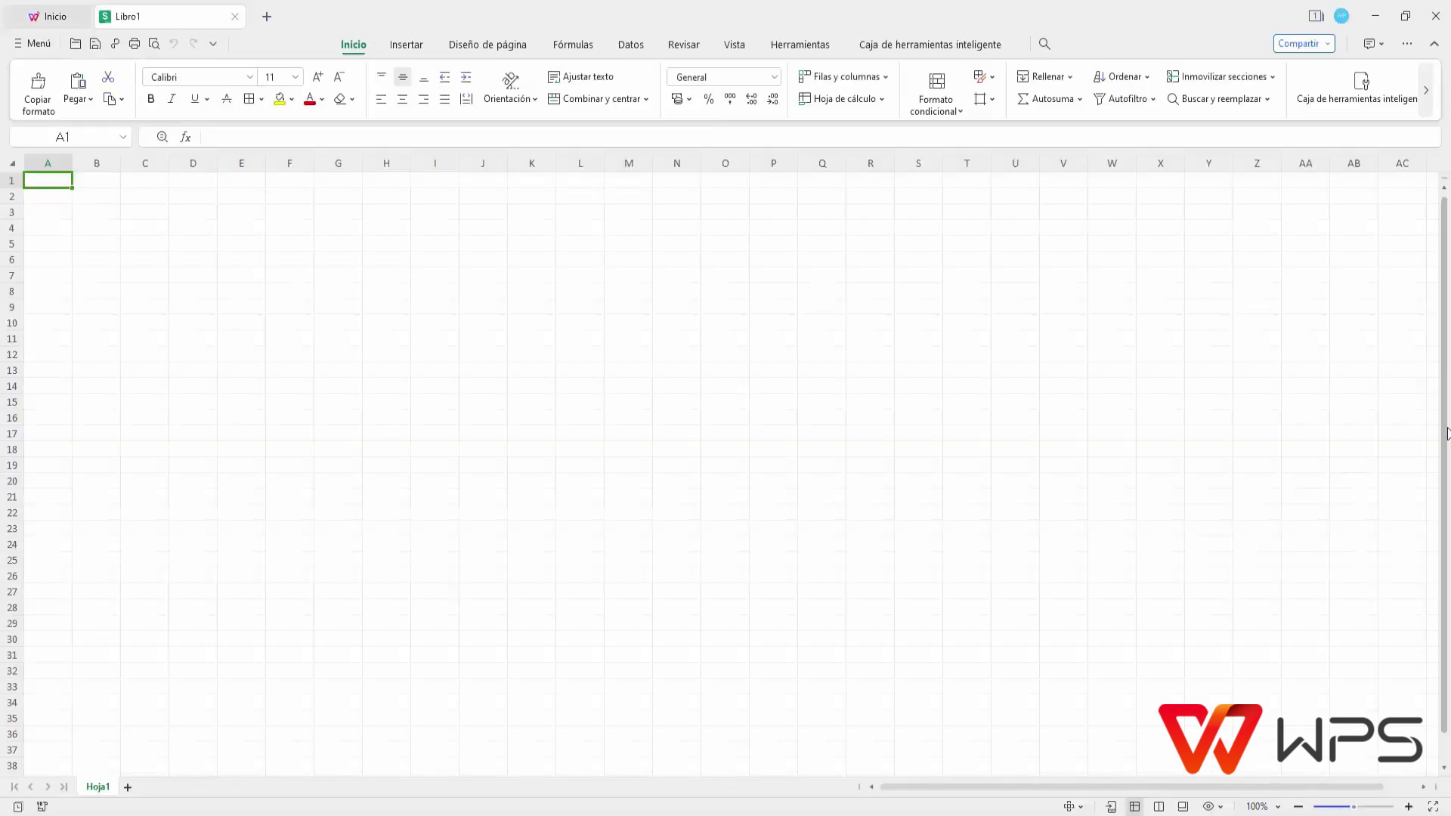
key("Right")
key("Right")
key("Down")
key("Down")
key("Down")
key("Down")
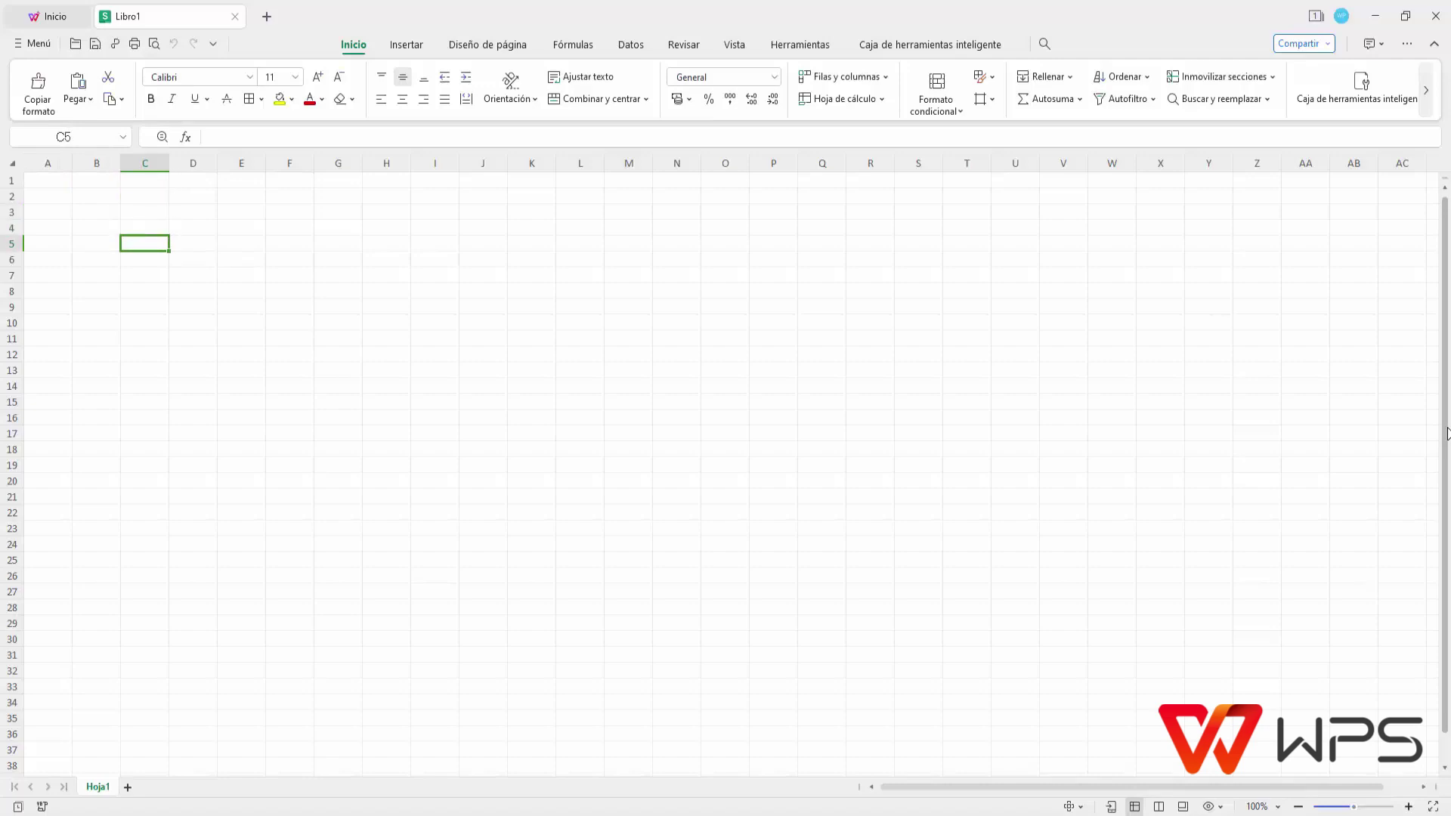
key("Right")
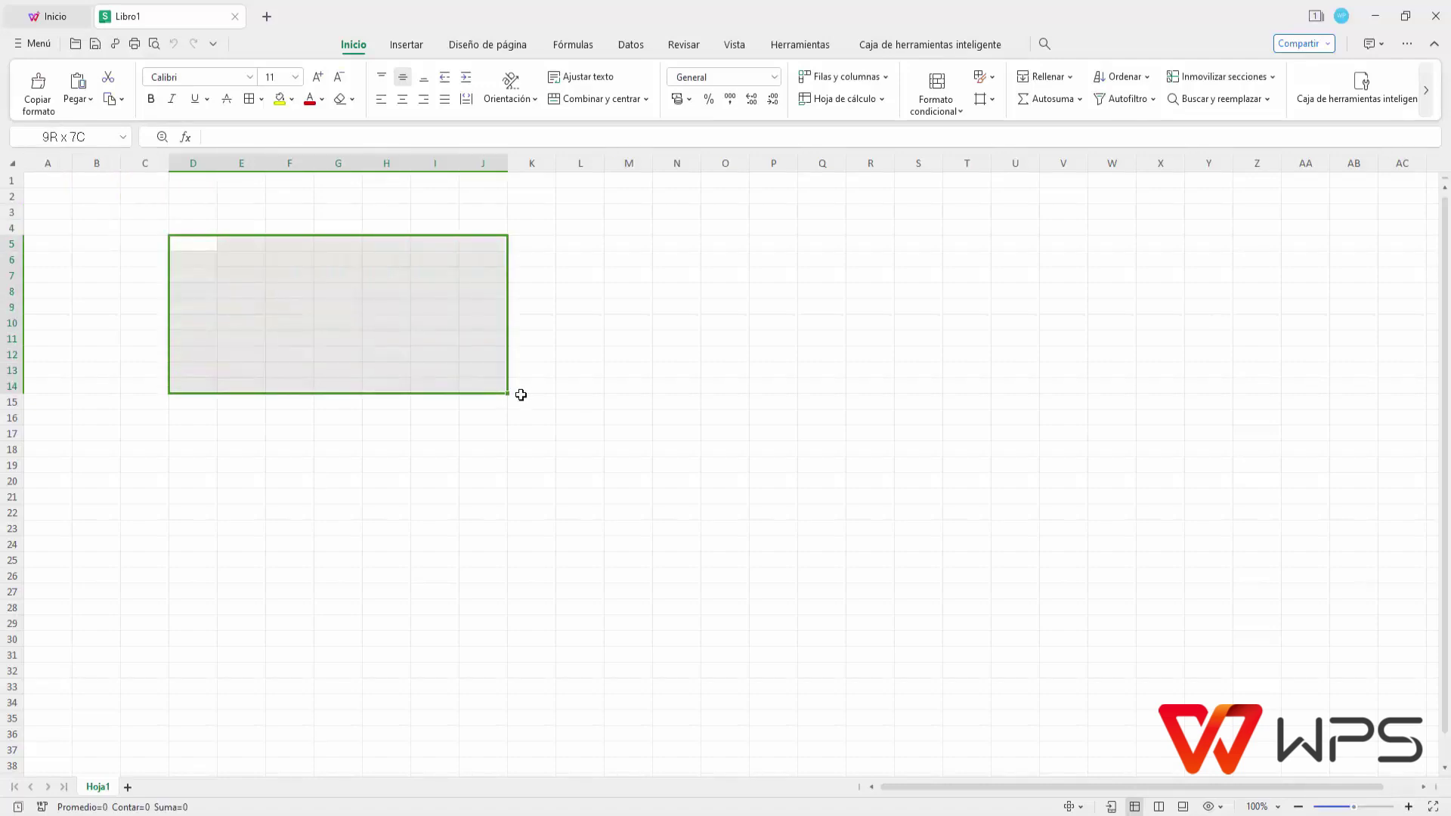
left_click_drag(197, 243, 597, 404)
left_click(249, 99)
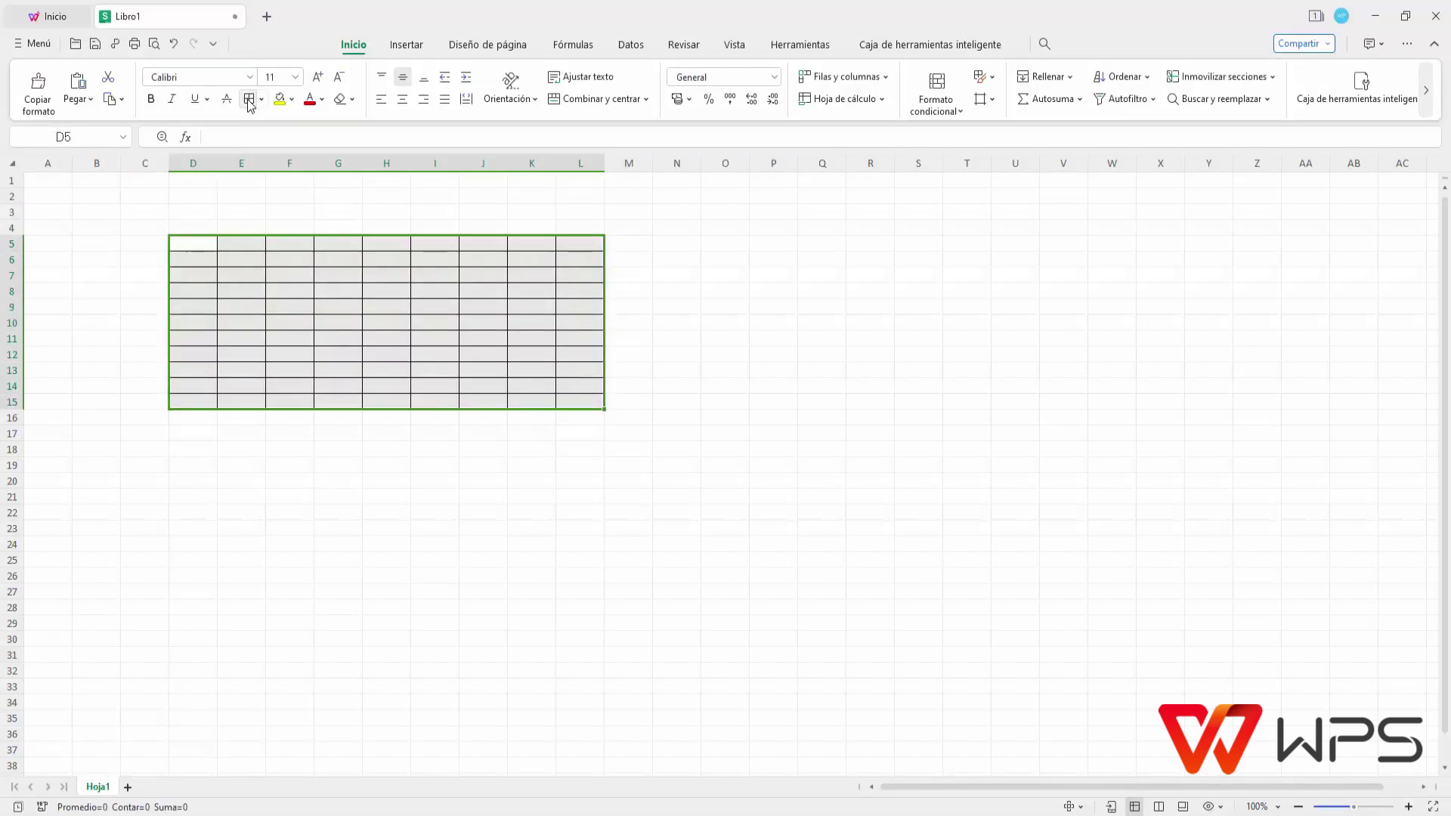
left_click(279, 99)
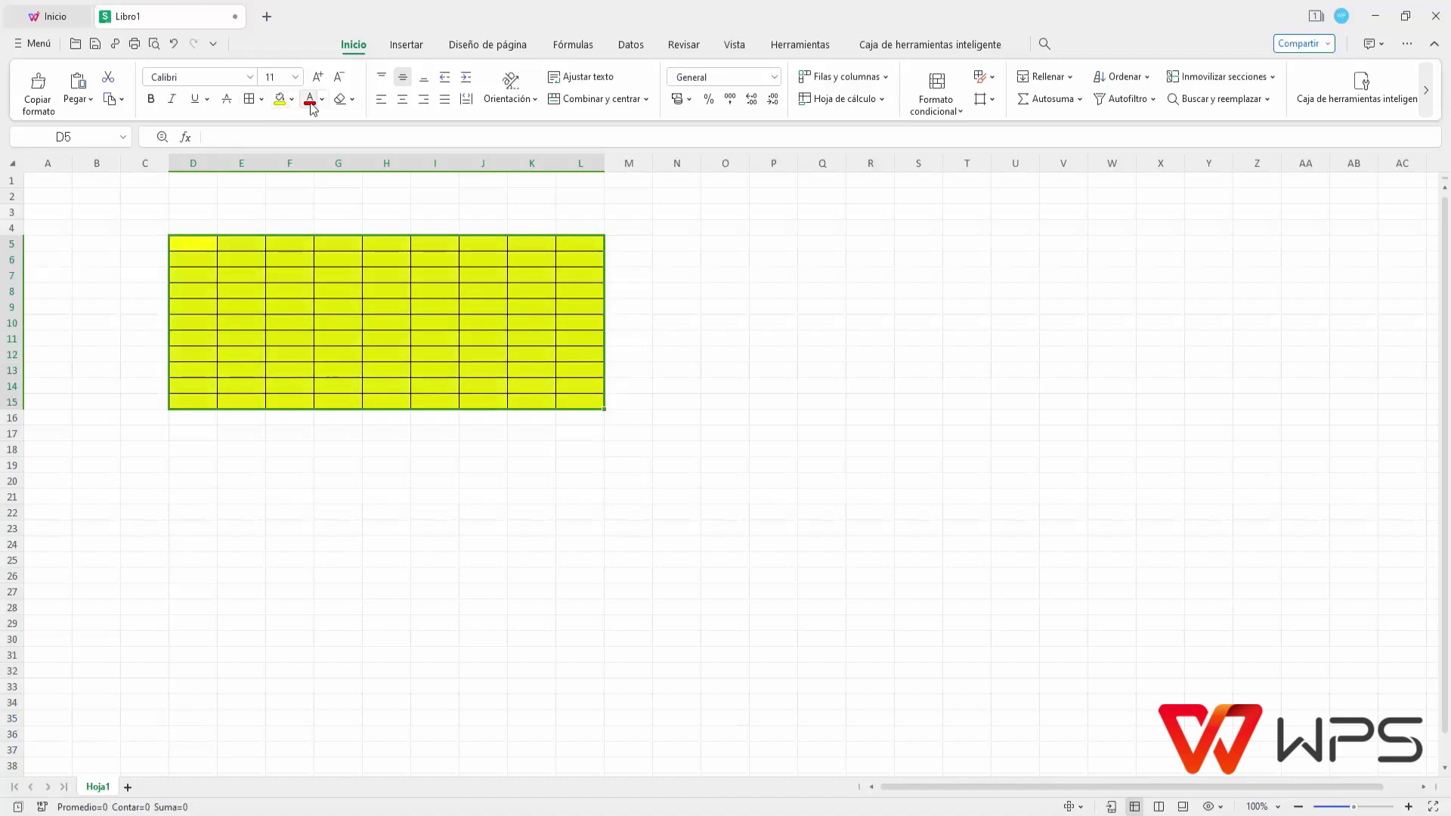
key("ctrl+z")
left_click(731, 292)
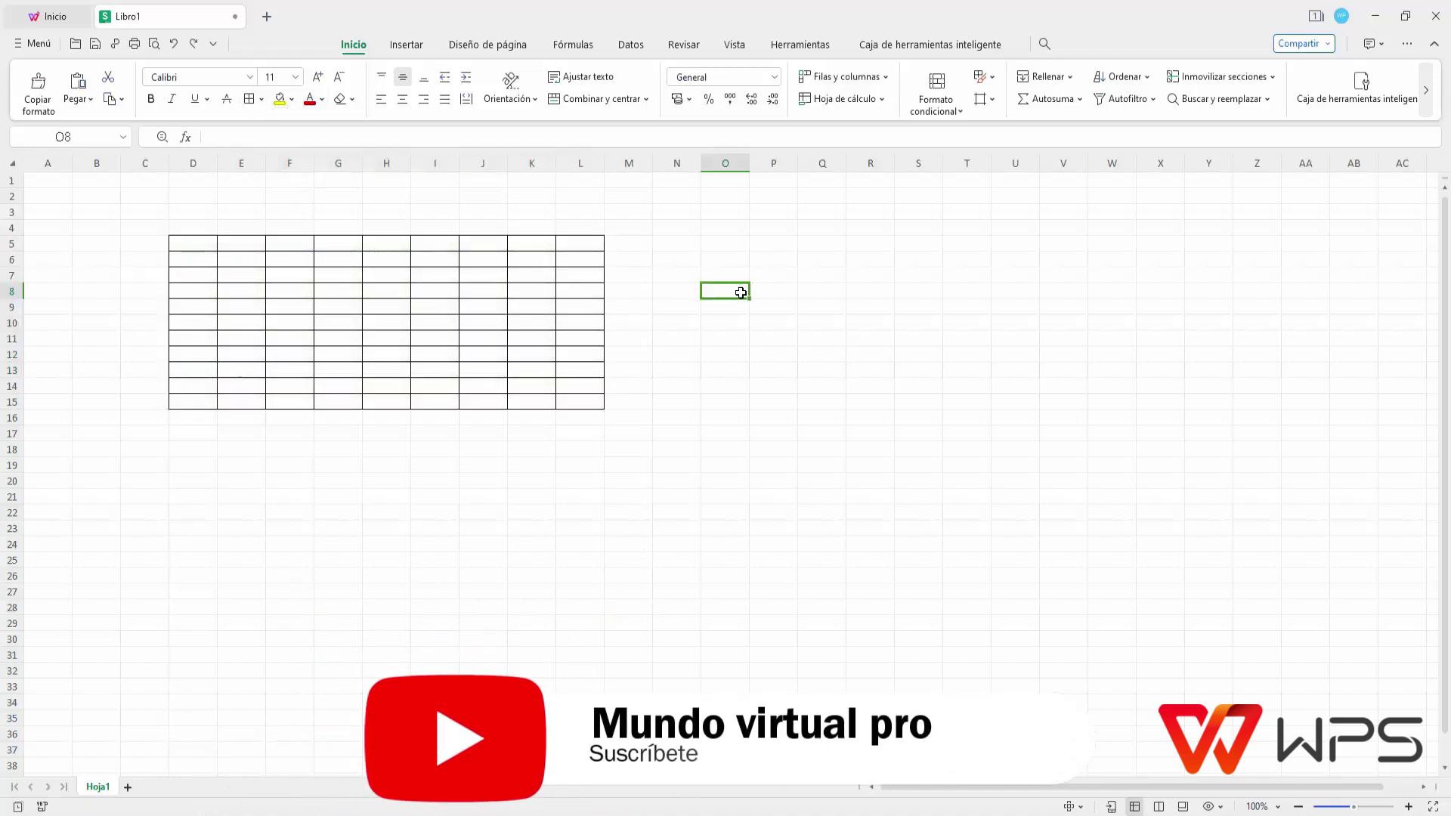
key("ctrl+z")
Enter 45, 32, 15, 145, 33 and 25 down cells E5:E10
left_click(714, 292)
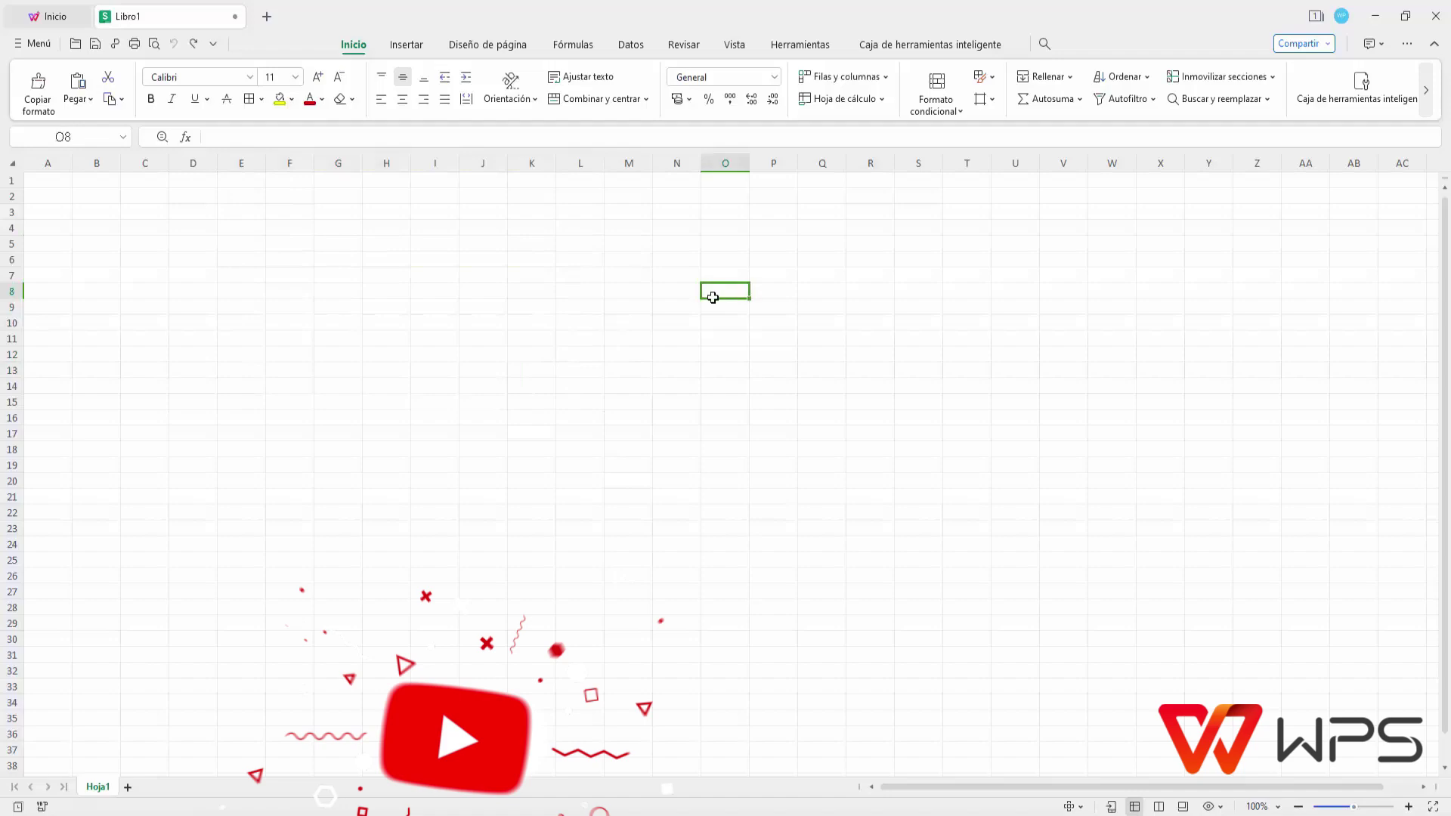
left_click(249, 247)
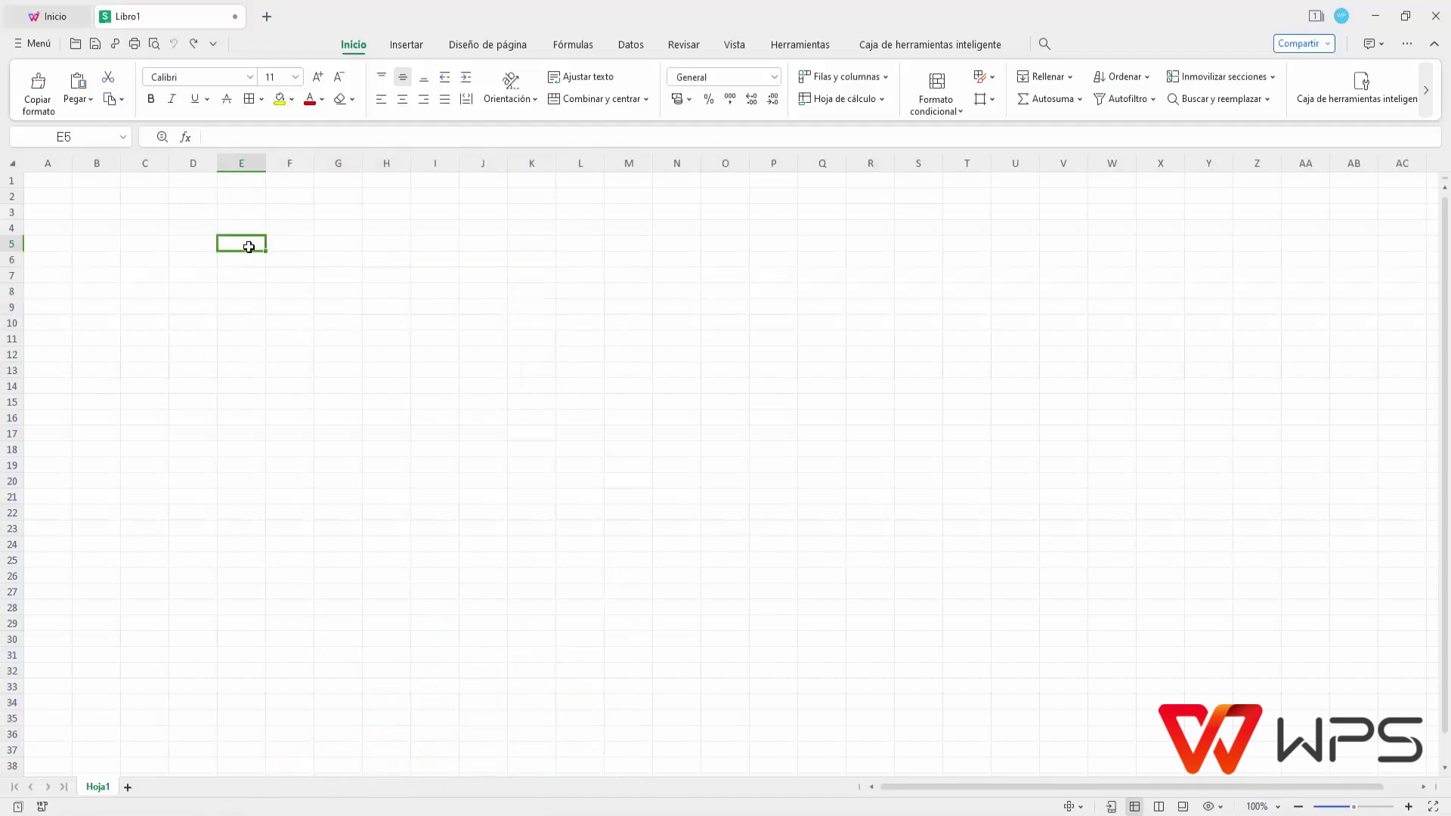
type("45 32")
key("Return")
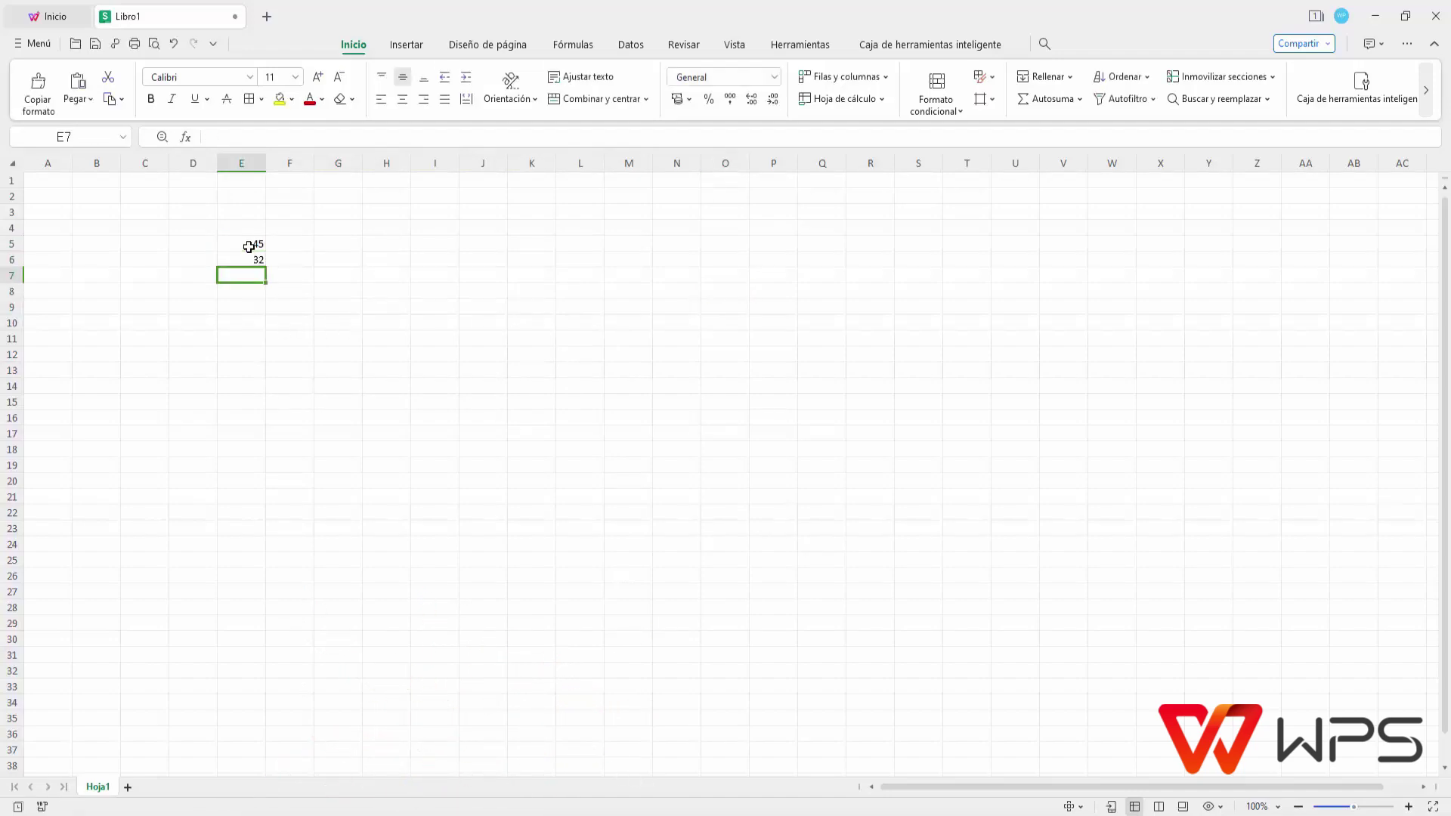
type("15 145")
key("Return")
type("33")
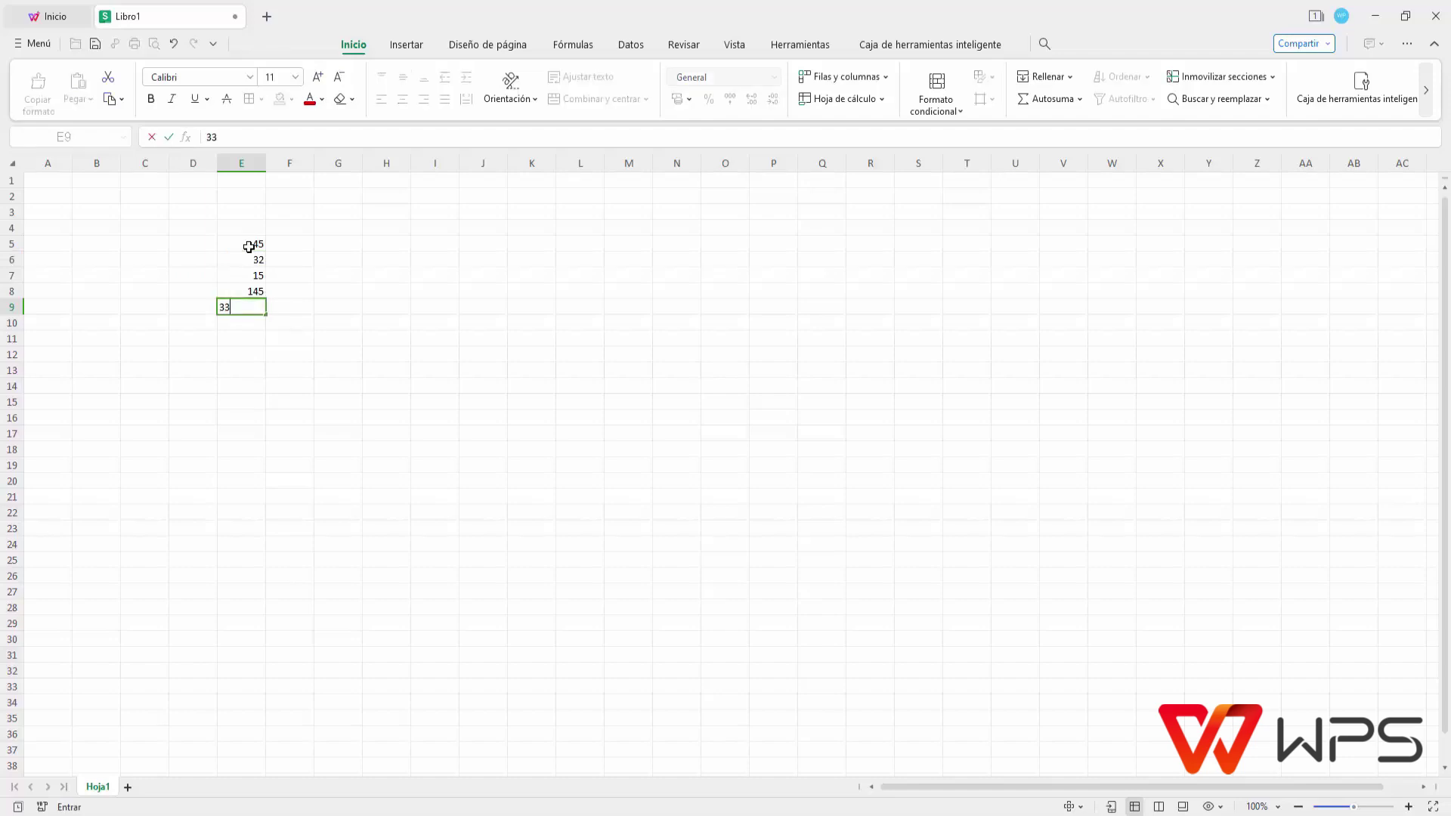
key("Return")
type("25")
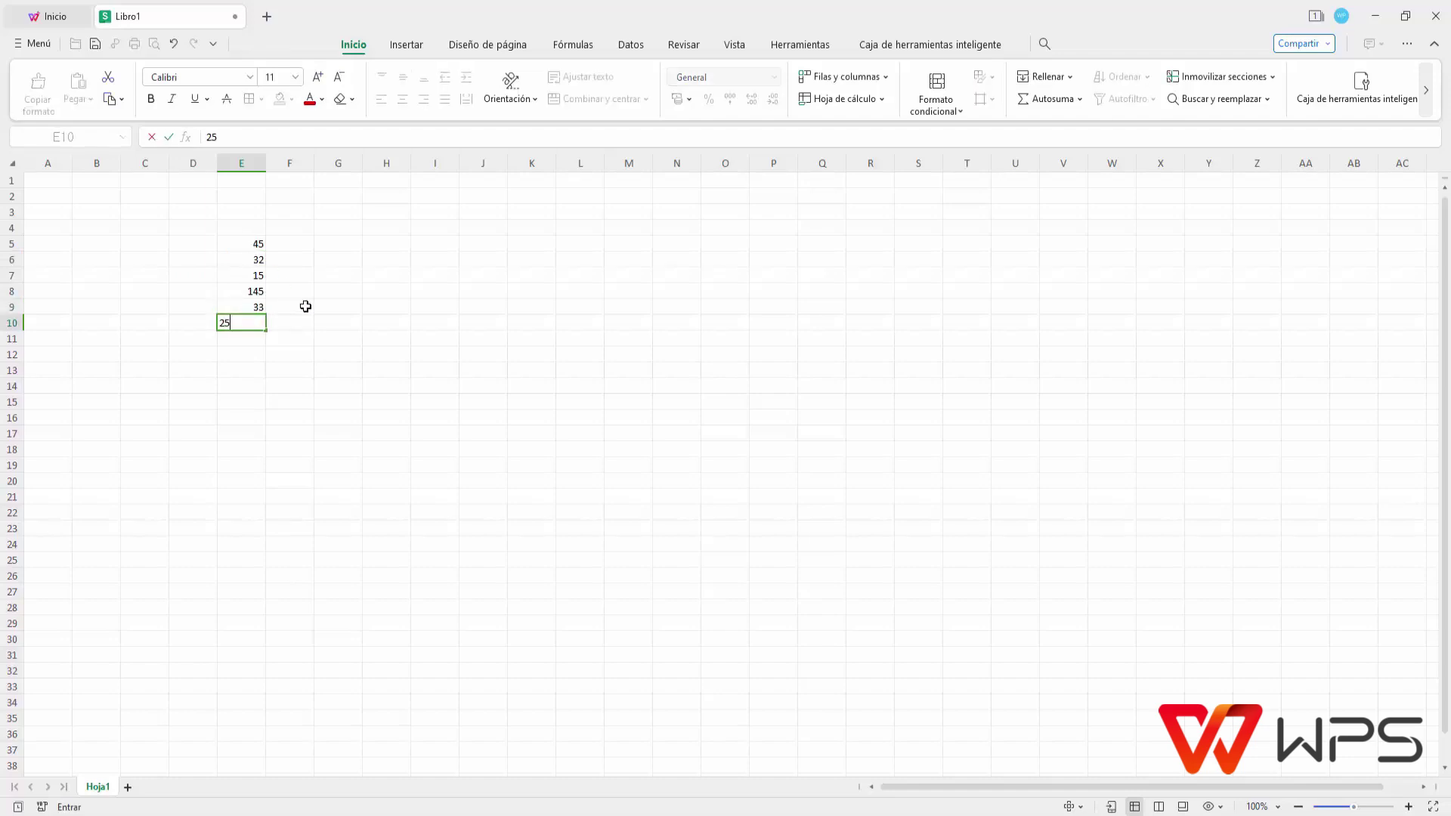
key("Tab")
key("Tab")
Total E5:E10 with =SUMA(E5:E10) in E11, giving 295, and fill E11 yellow
left_click(241, 339)
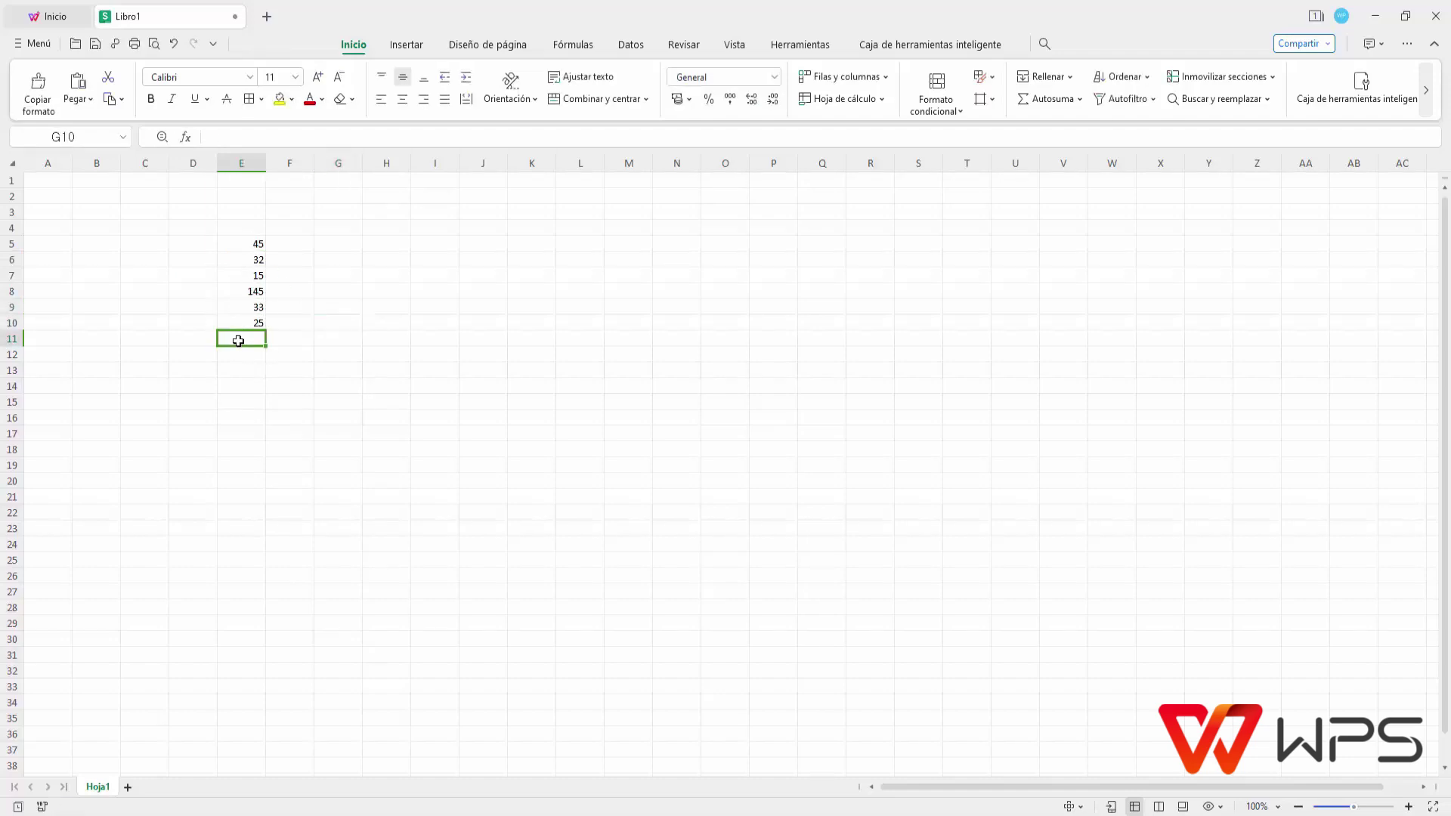
type("=SUMA(")
left_click_drag(241, 244, 241, 322)
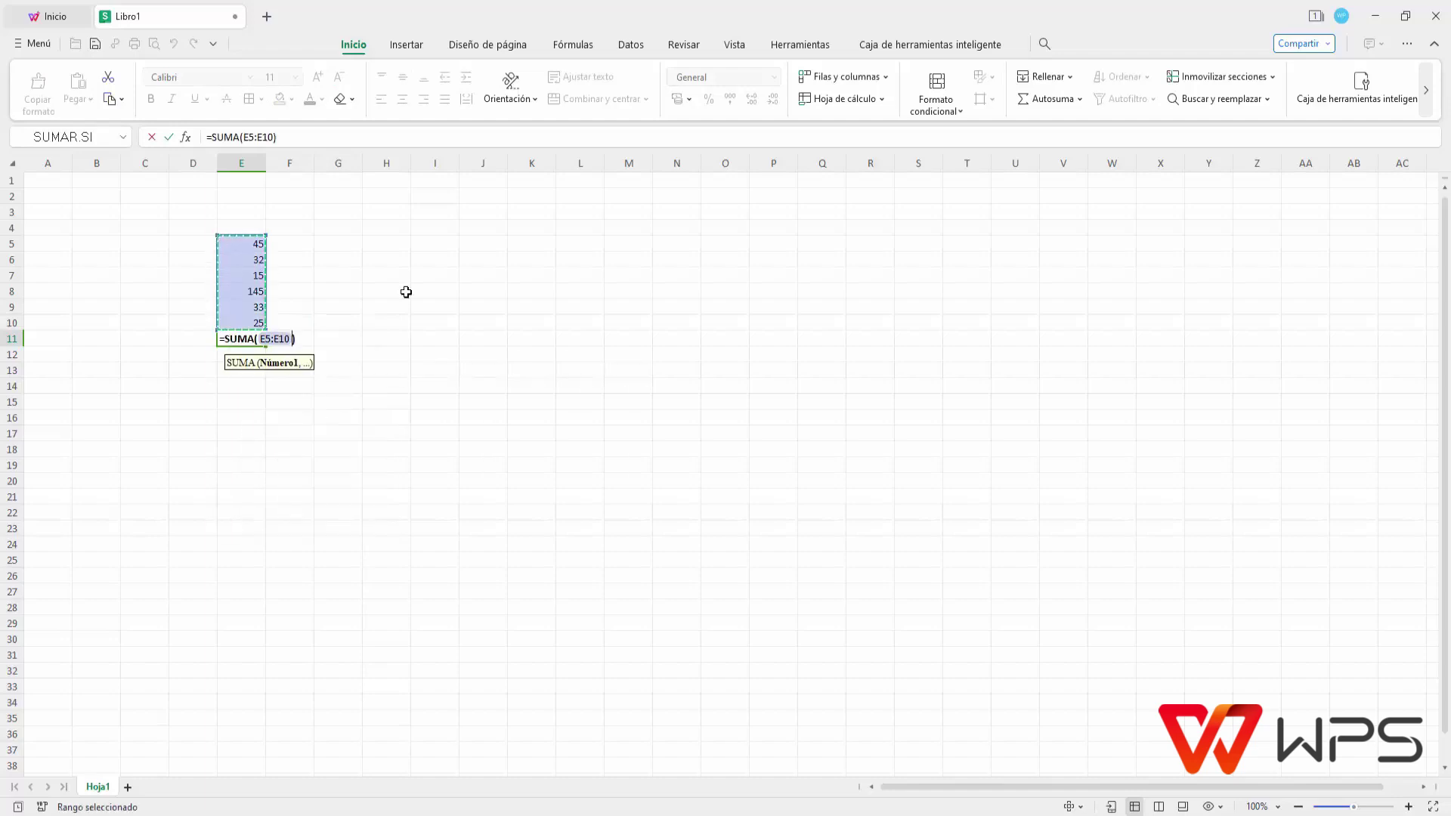
key("Return")
left_click(249, 338)
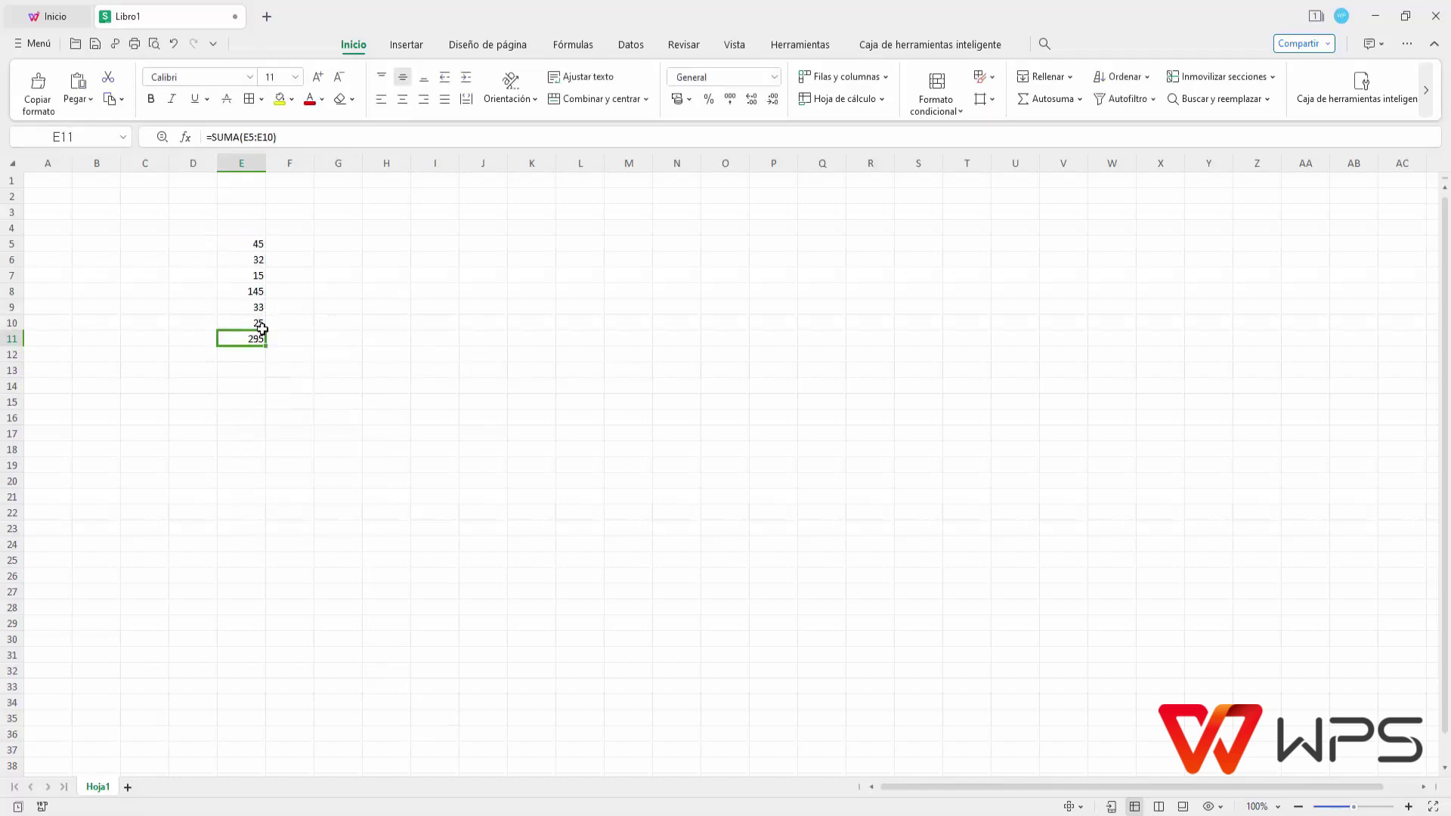
left_click(280, 99)
left_click(442, 355)
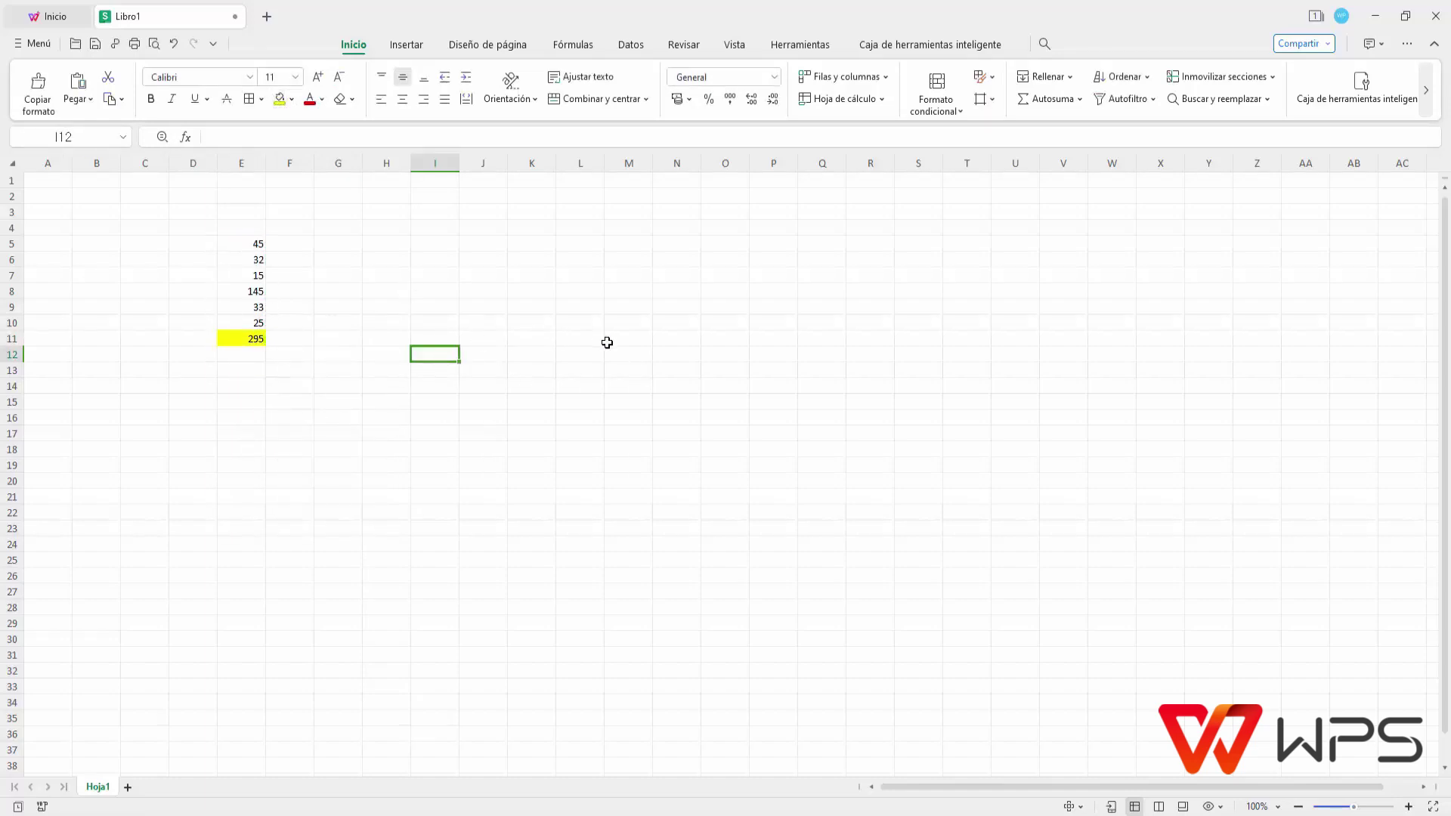
left_click_drag(249, 244, 249, 322)
Copy the numbers in E5:E10 into column F starting at F5
right_click(247, 285)
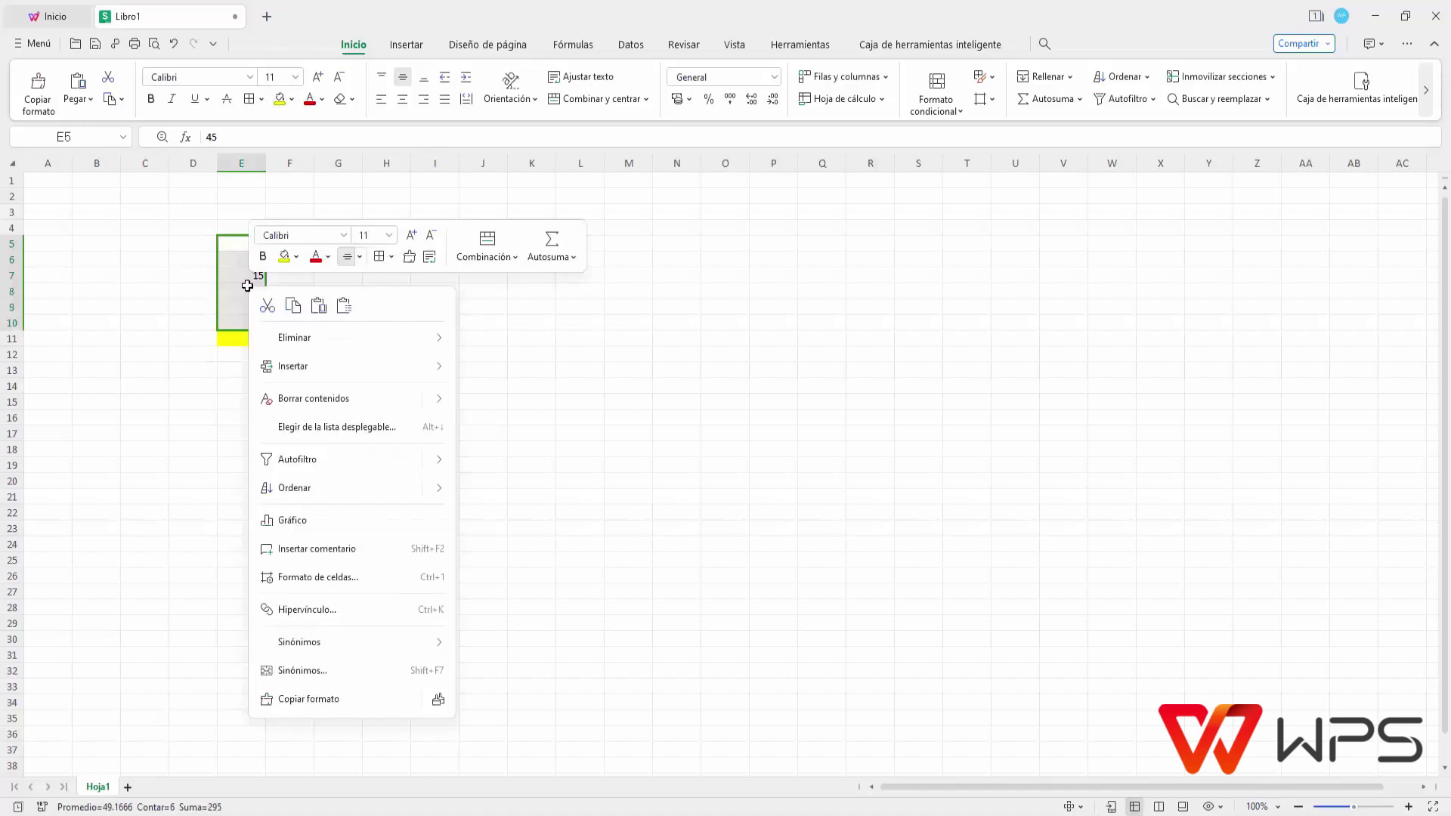
left_click(294, 306)
left_click(286, 240)
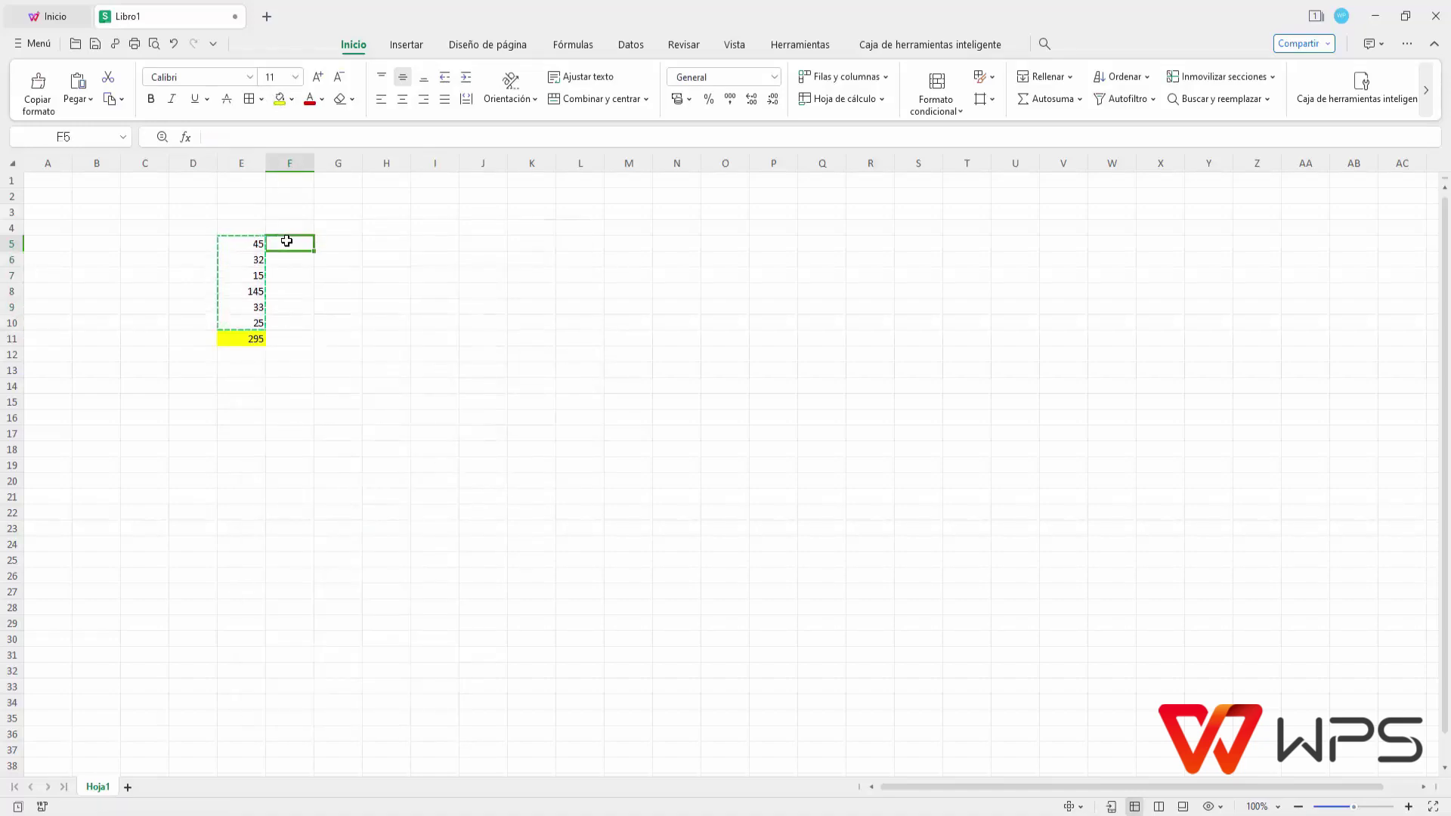
key("ctrl+v")
left_click(417, 257)
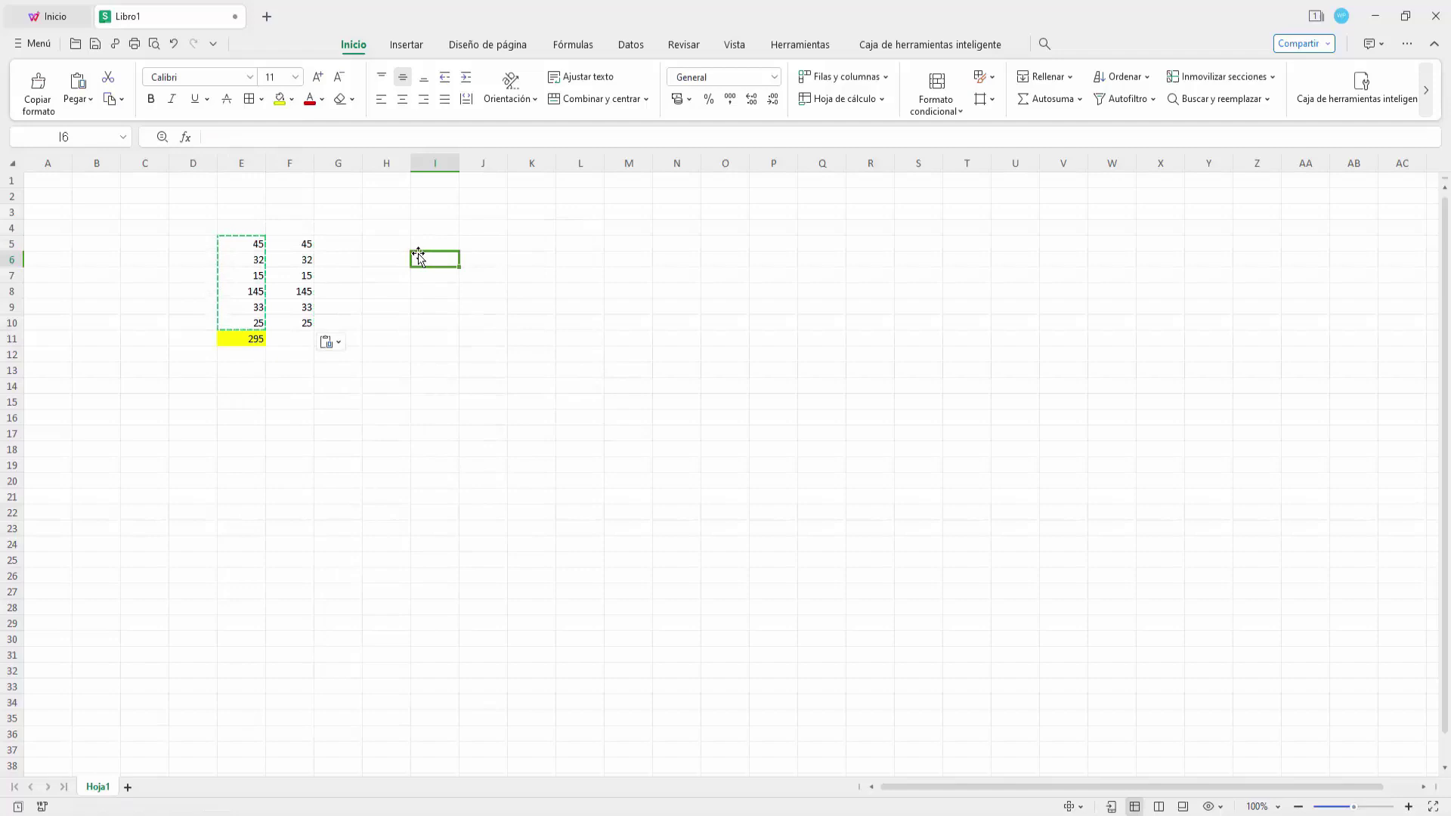
Put =SUMA(E5:F5) in G5 and fill the row sums down to G10
double_click(350, 242)
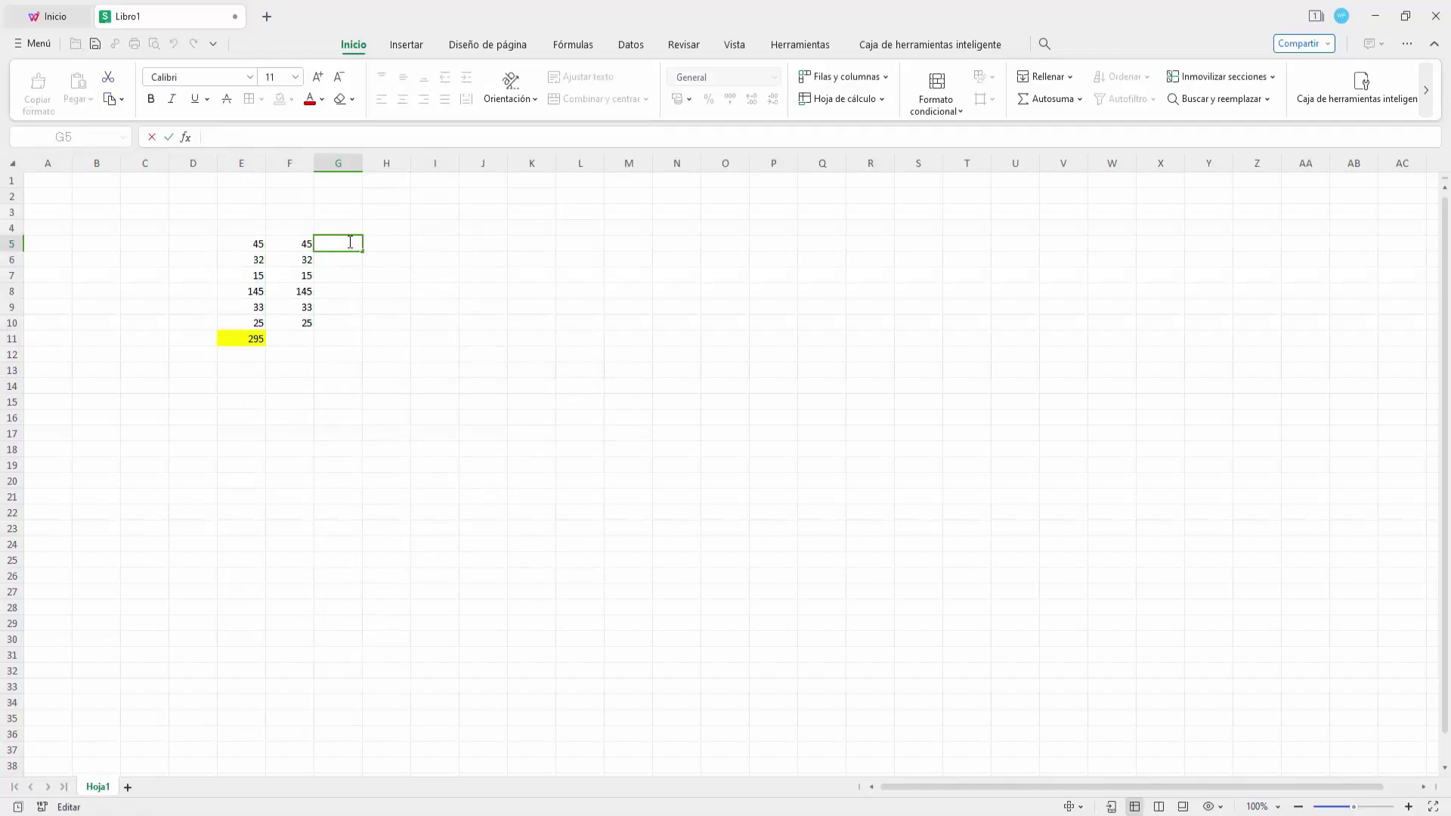
type("=sum")
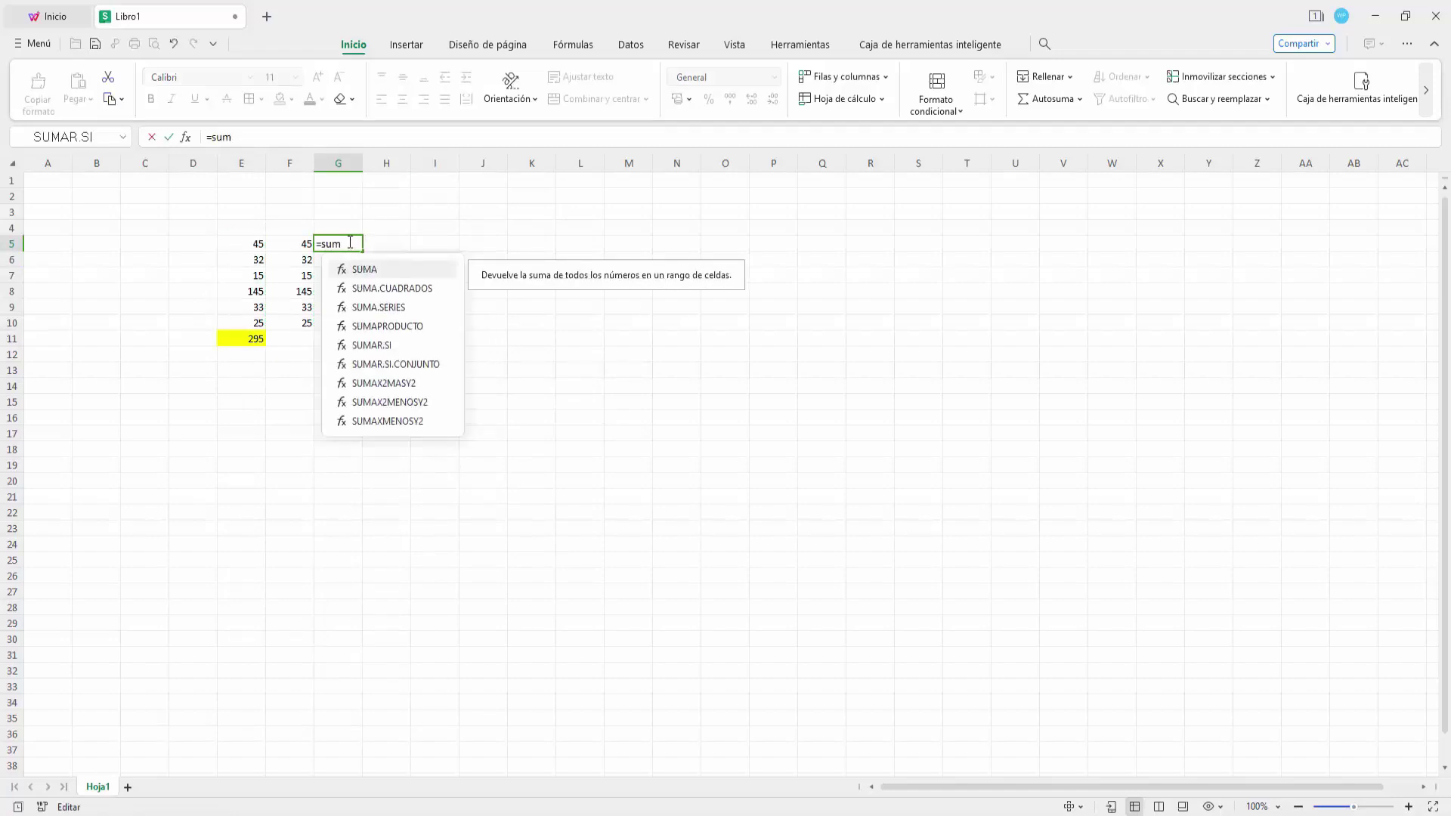
double_click(365, 269)
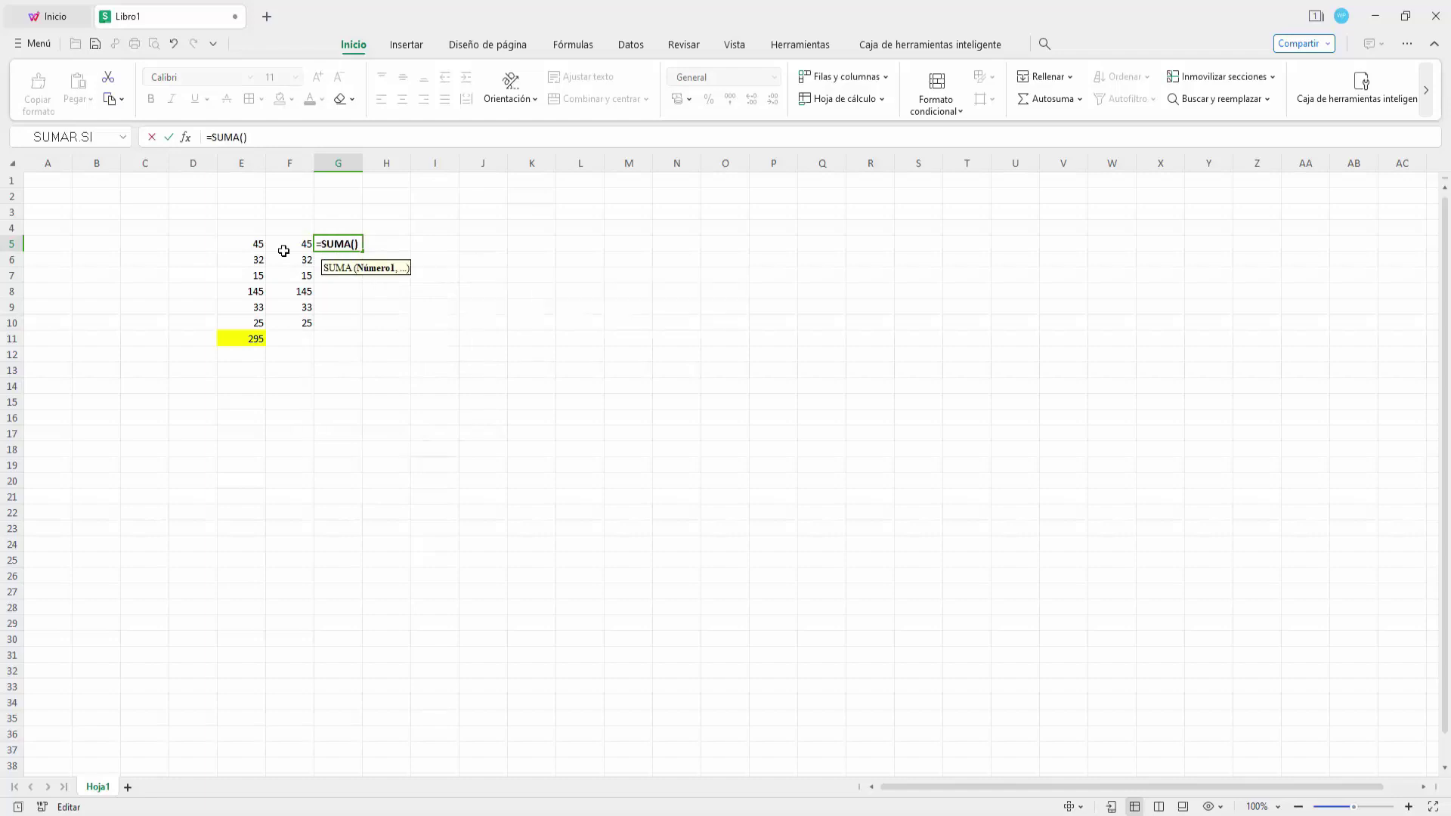
left_click_drag(254, 240, 293, 242)
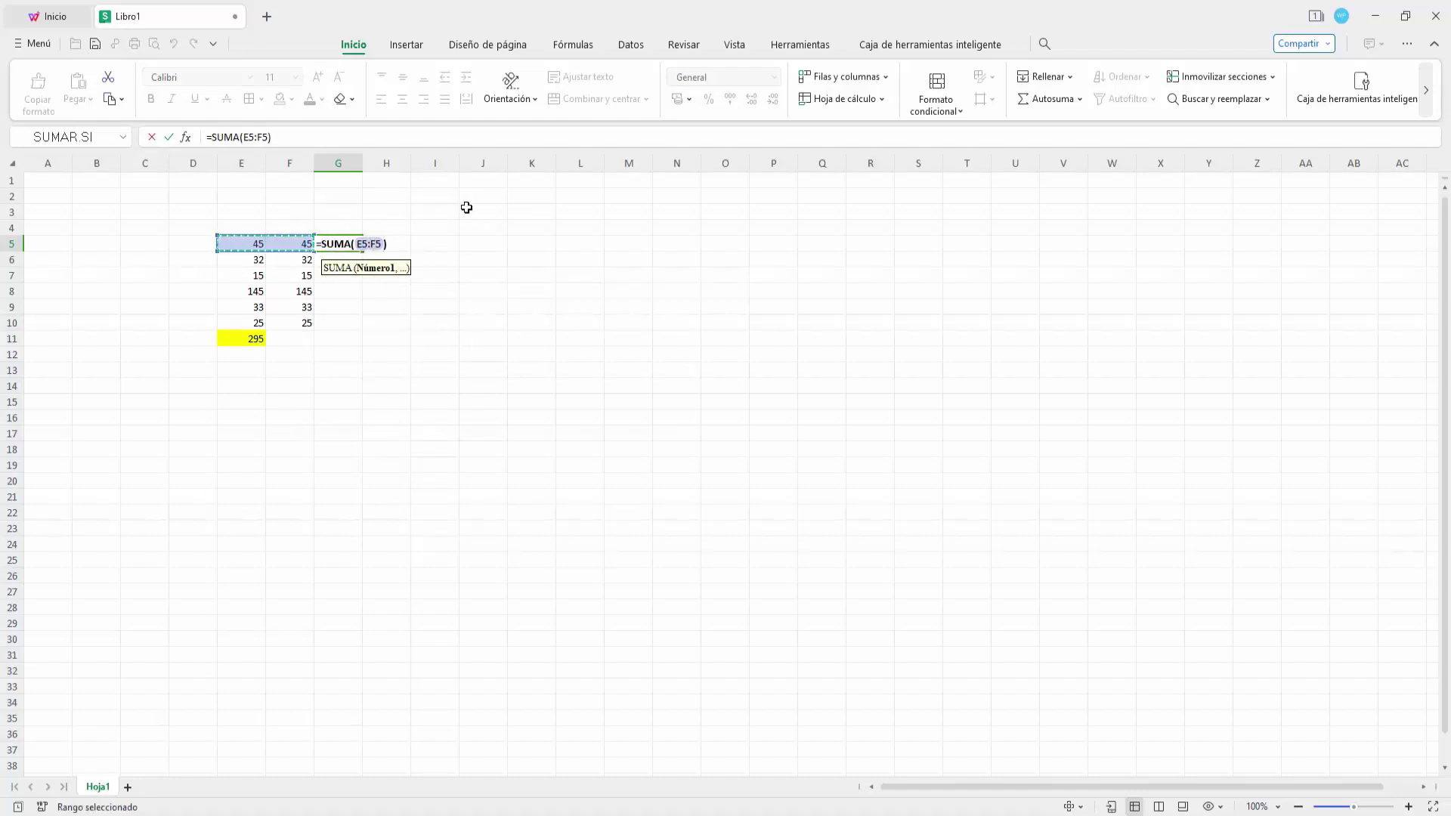
key("Return")
left_click(362, 248)
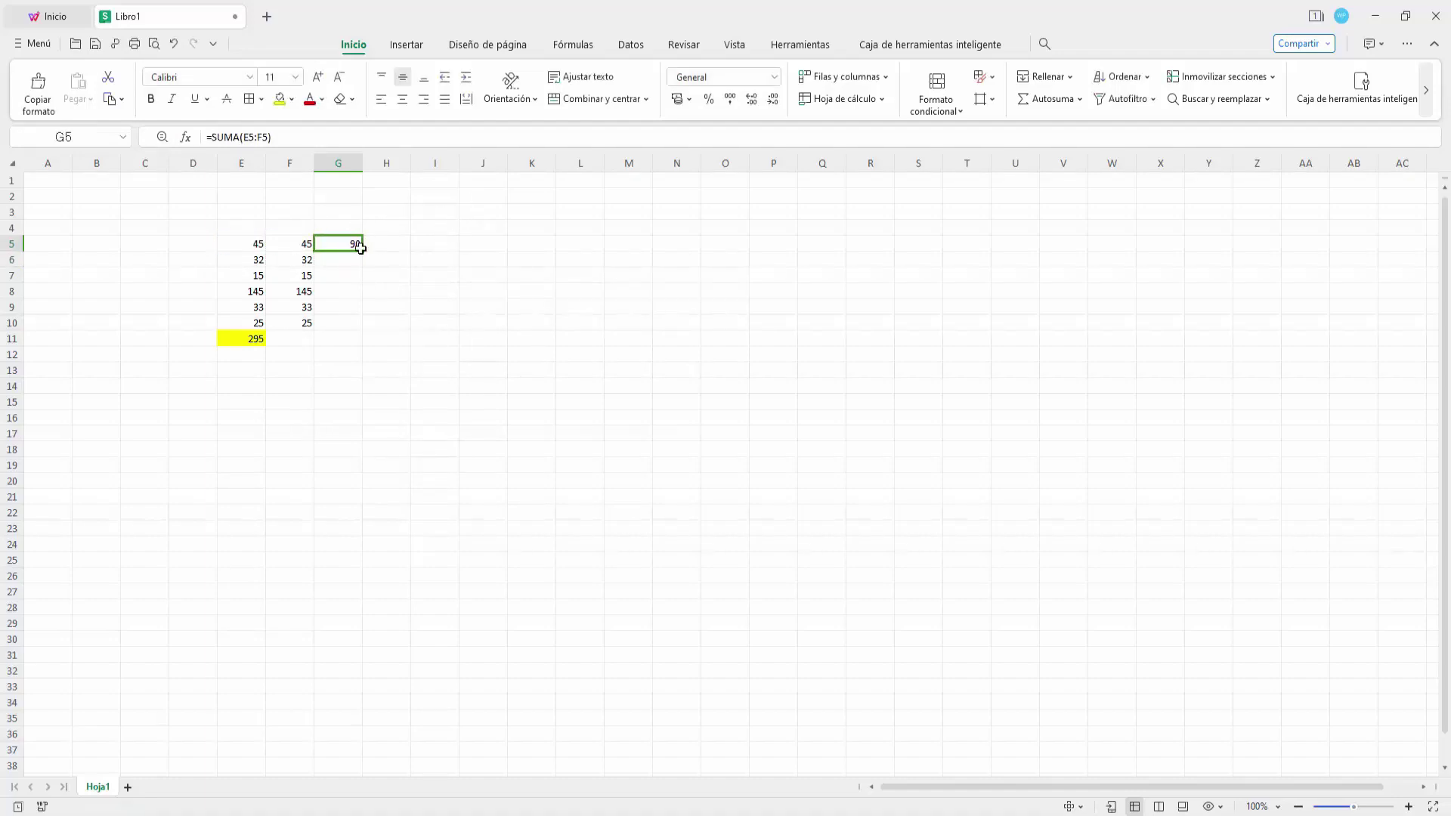
left_click_drag(363, 254, 354, 327)
left_click(499, 294)
left_click(653, 428)
Give E5:G10 all borders, centred alignment and a larger font size
mouse_move(252, 242)
left_mouse_down()
mouse_move(306, 265)
mouse_move(338, 321)
left_mouse_up()
left_click(248, 98)
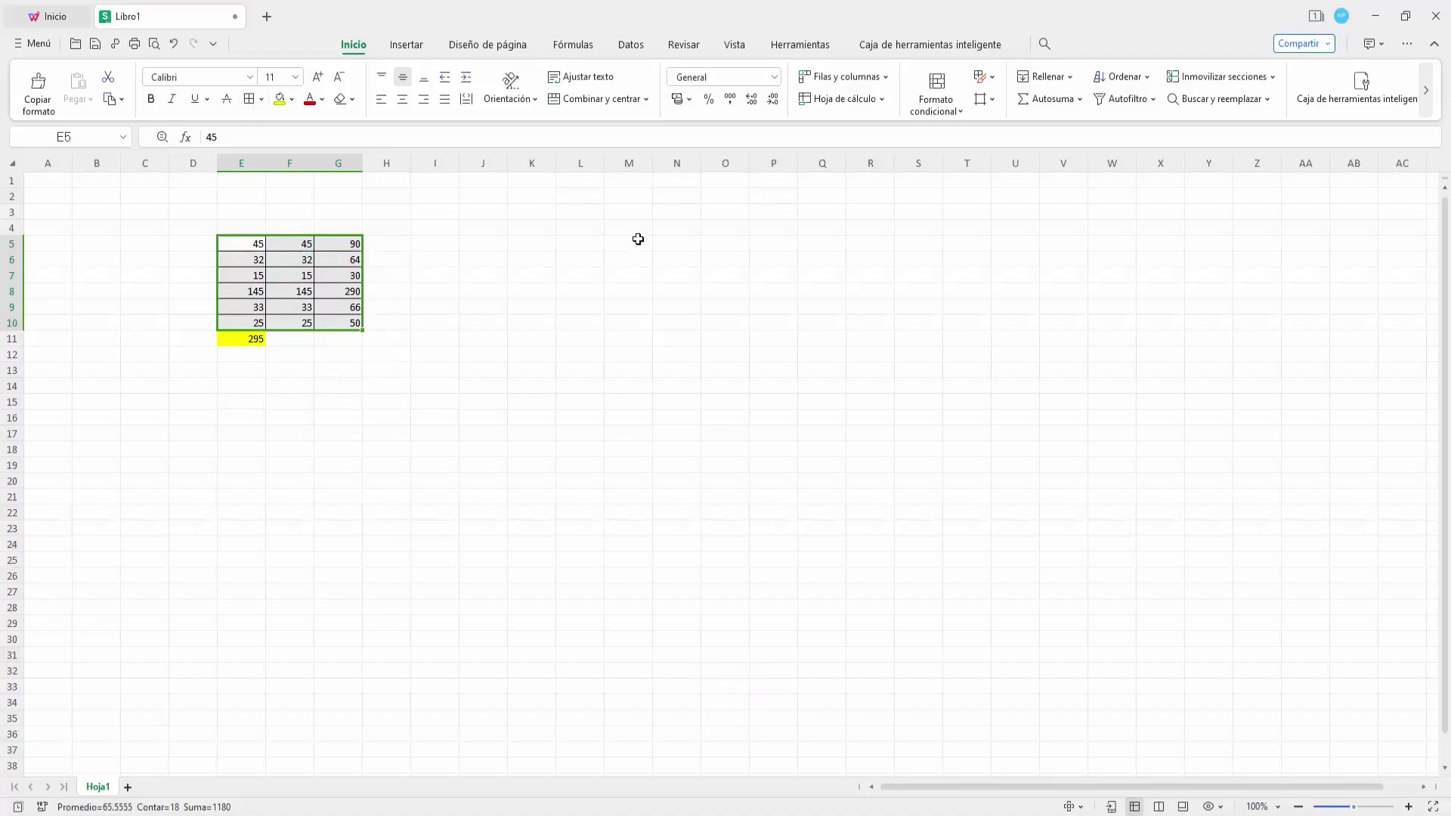
left_click(402, 99)
left_click(317, 77)
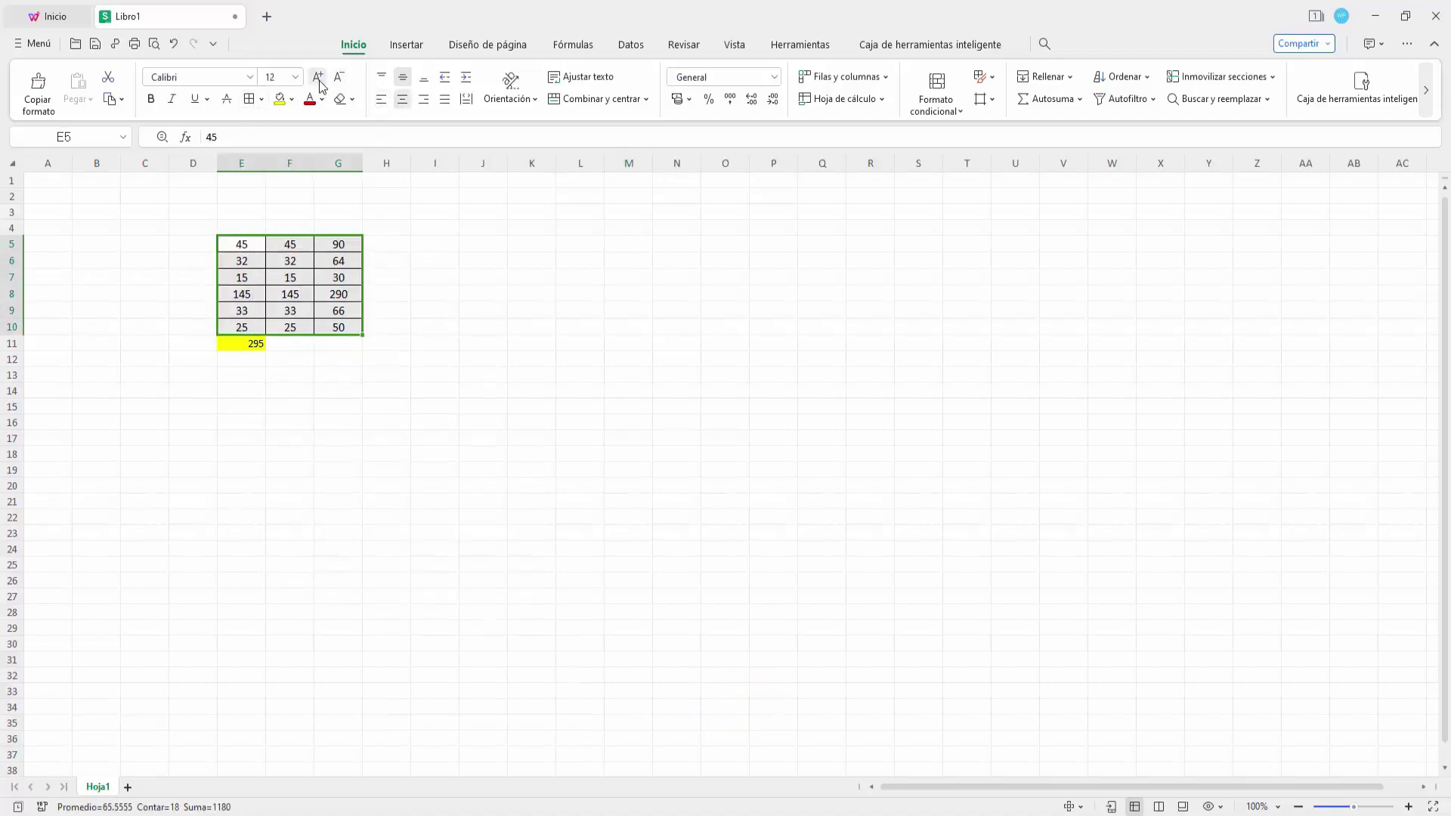
left_click(644, 326)
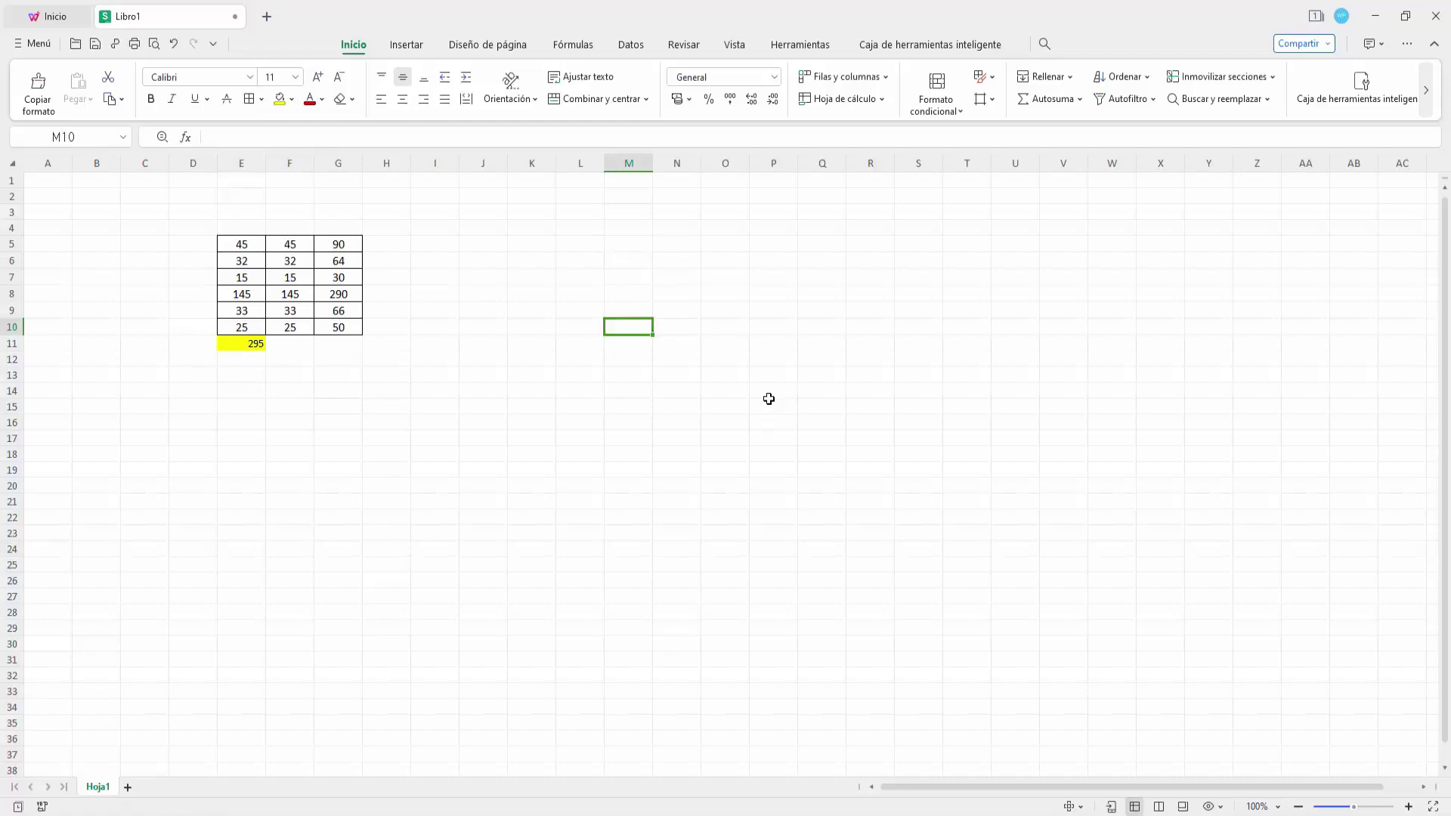
key("ctrl+Home")
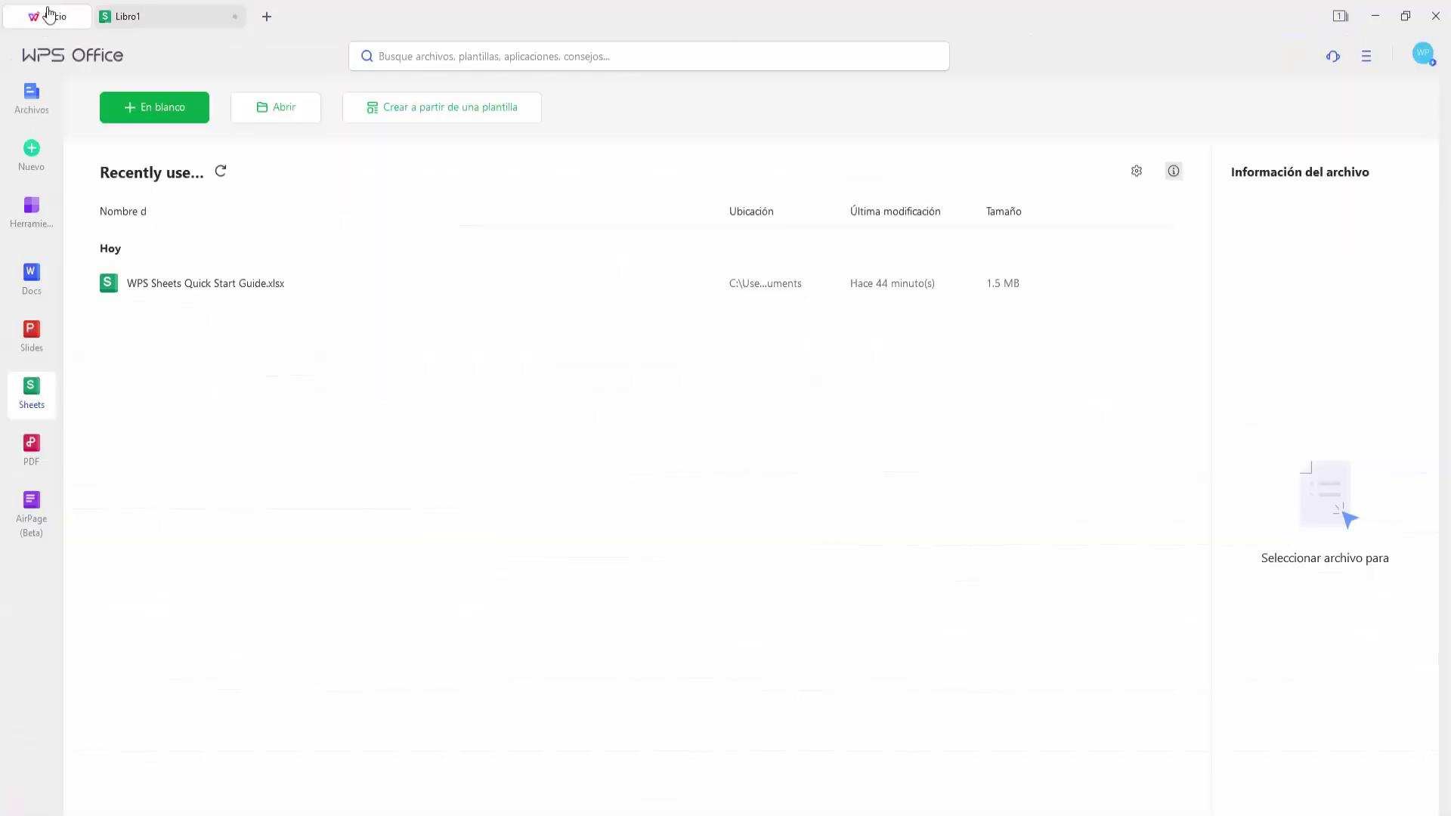
Create a new file from the Slides gallery using the Education presentation template
left_click(32, 149)
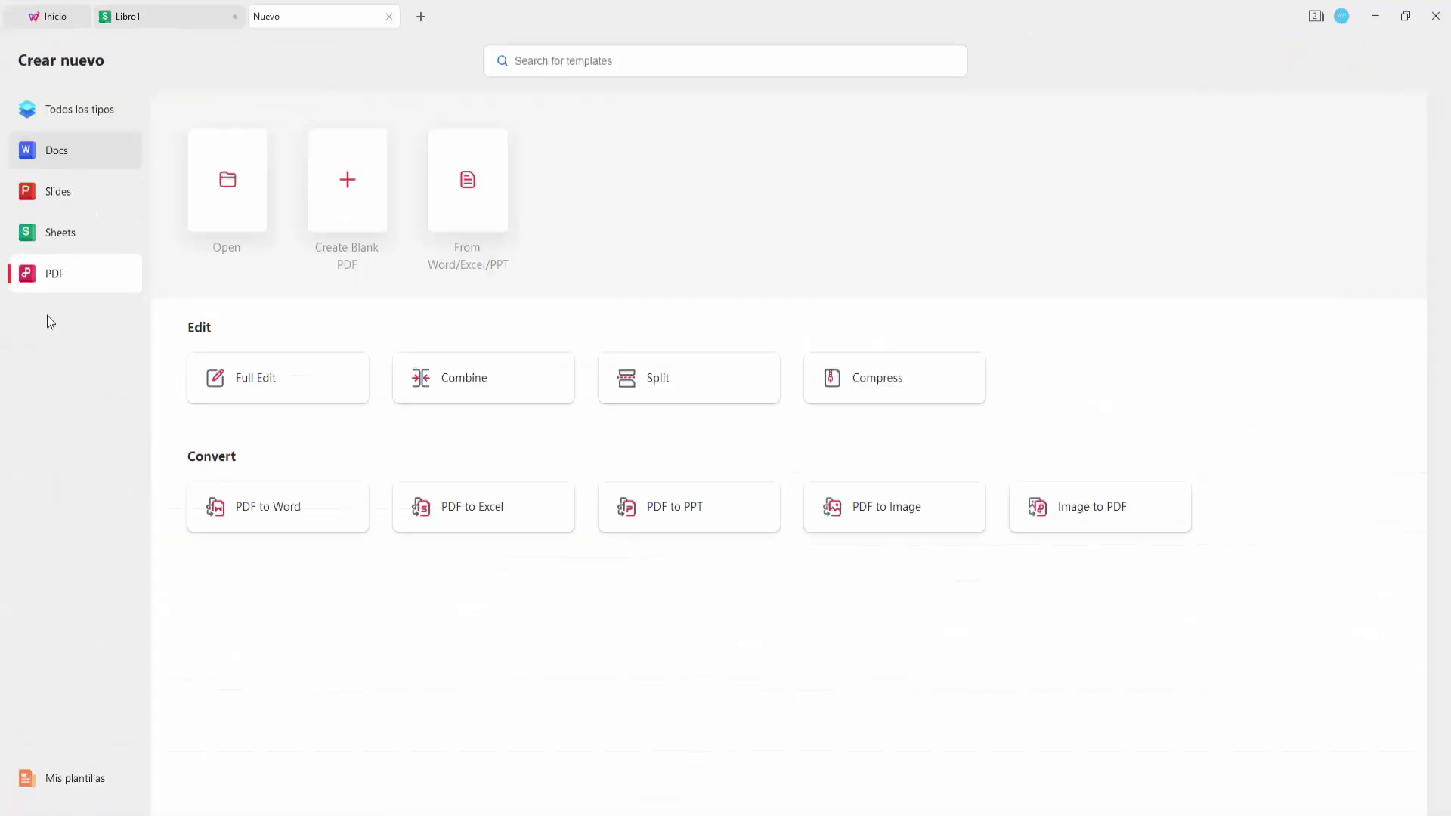
left_click(84, 197)
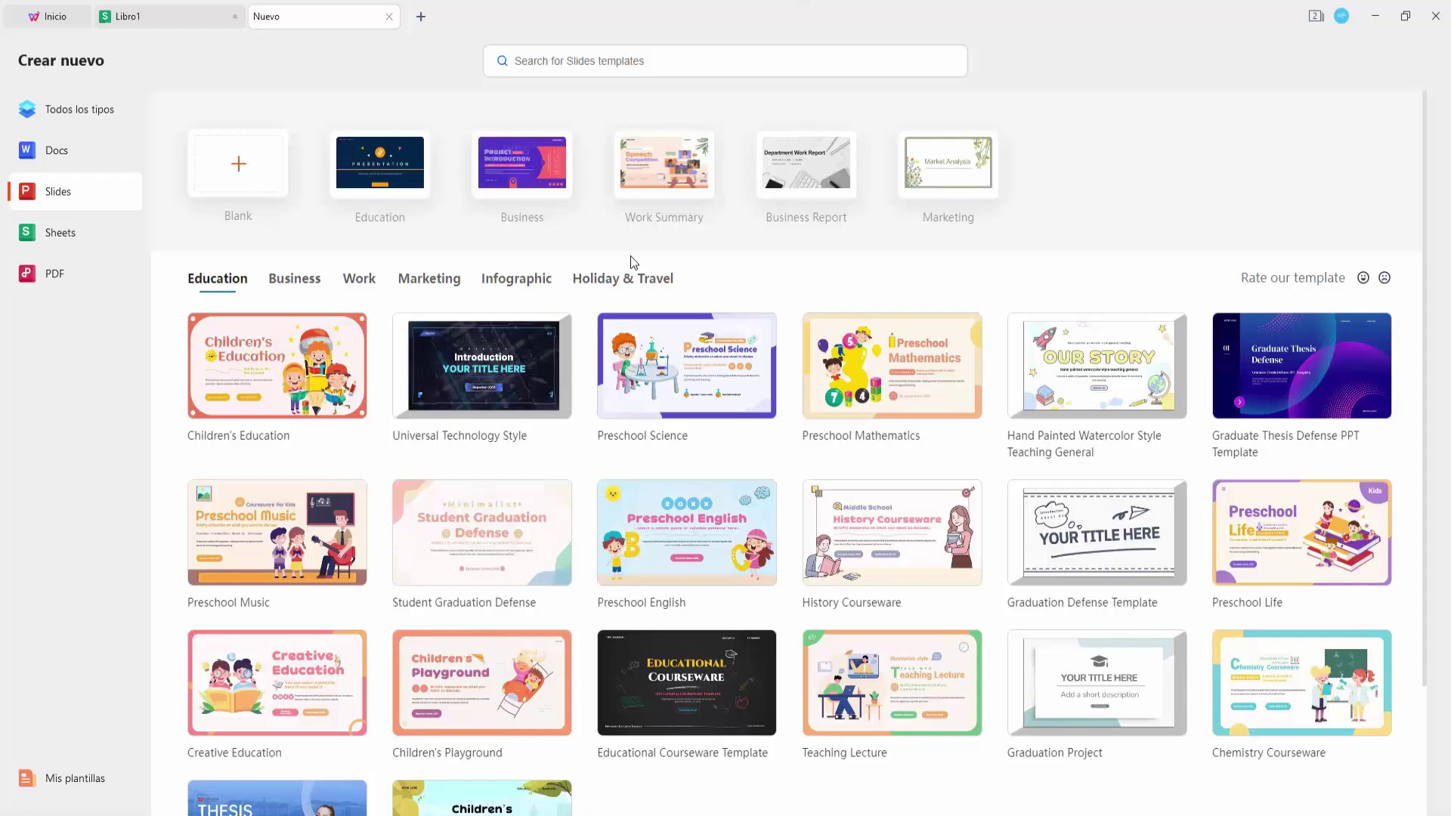
left_click(406, 189)
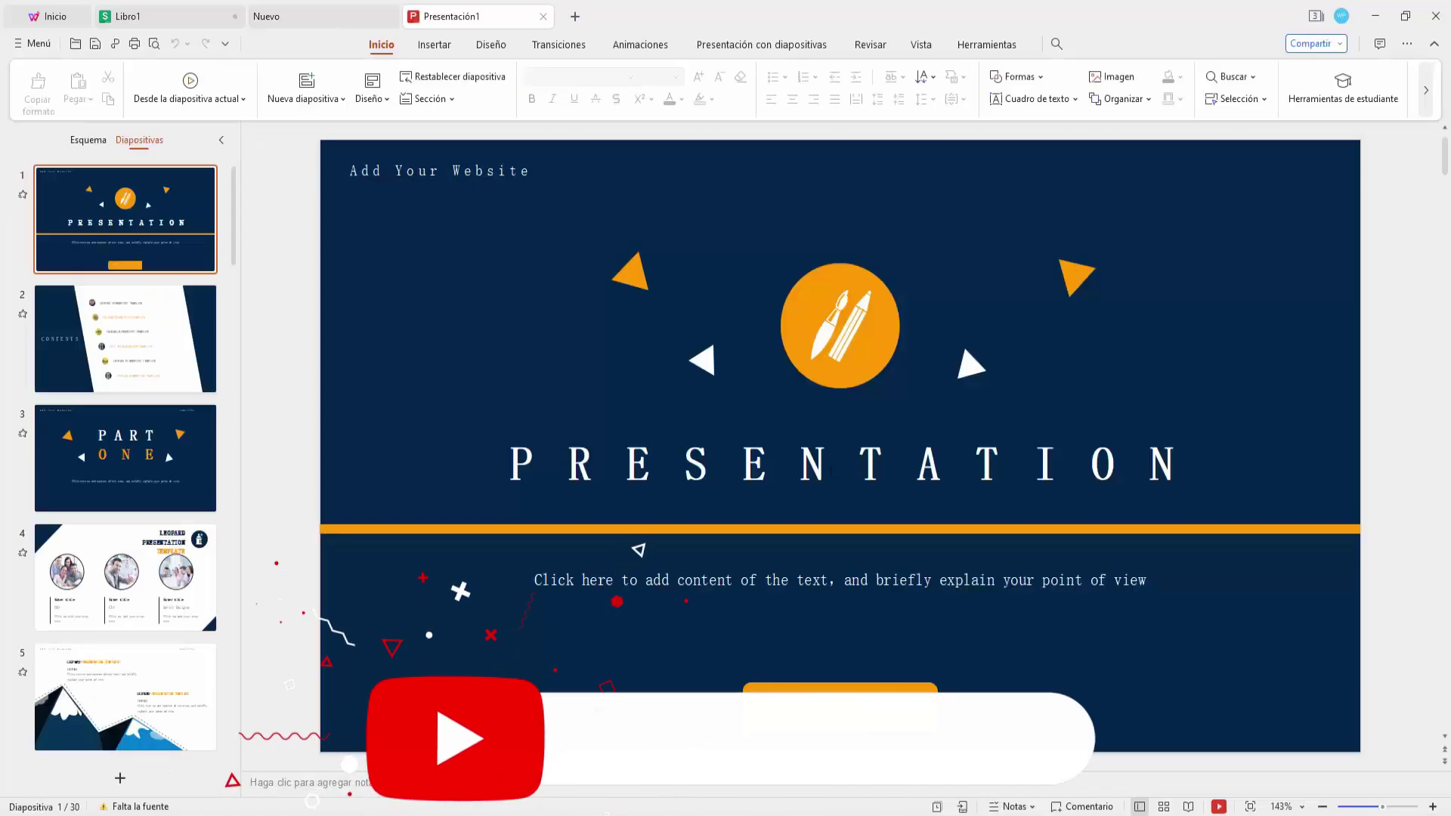
Retitle slide 1 EDUCACIÓN in red at size 80 with yellow highlight, moved slightly up
left_click(801, 465)
double_click(800, 465)
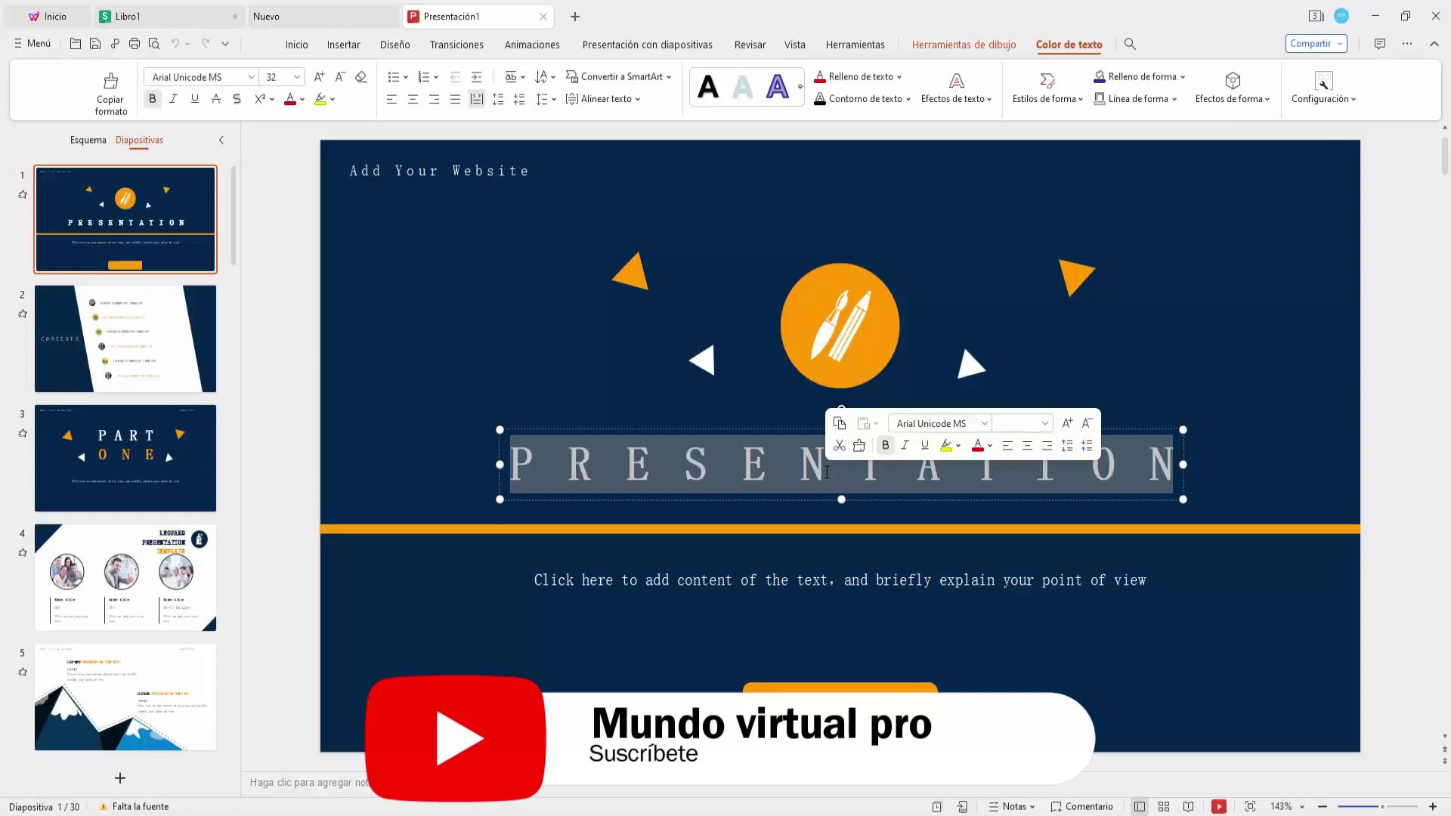
type("EDUCACIÓ")
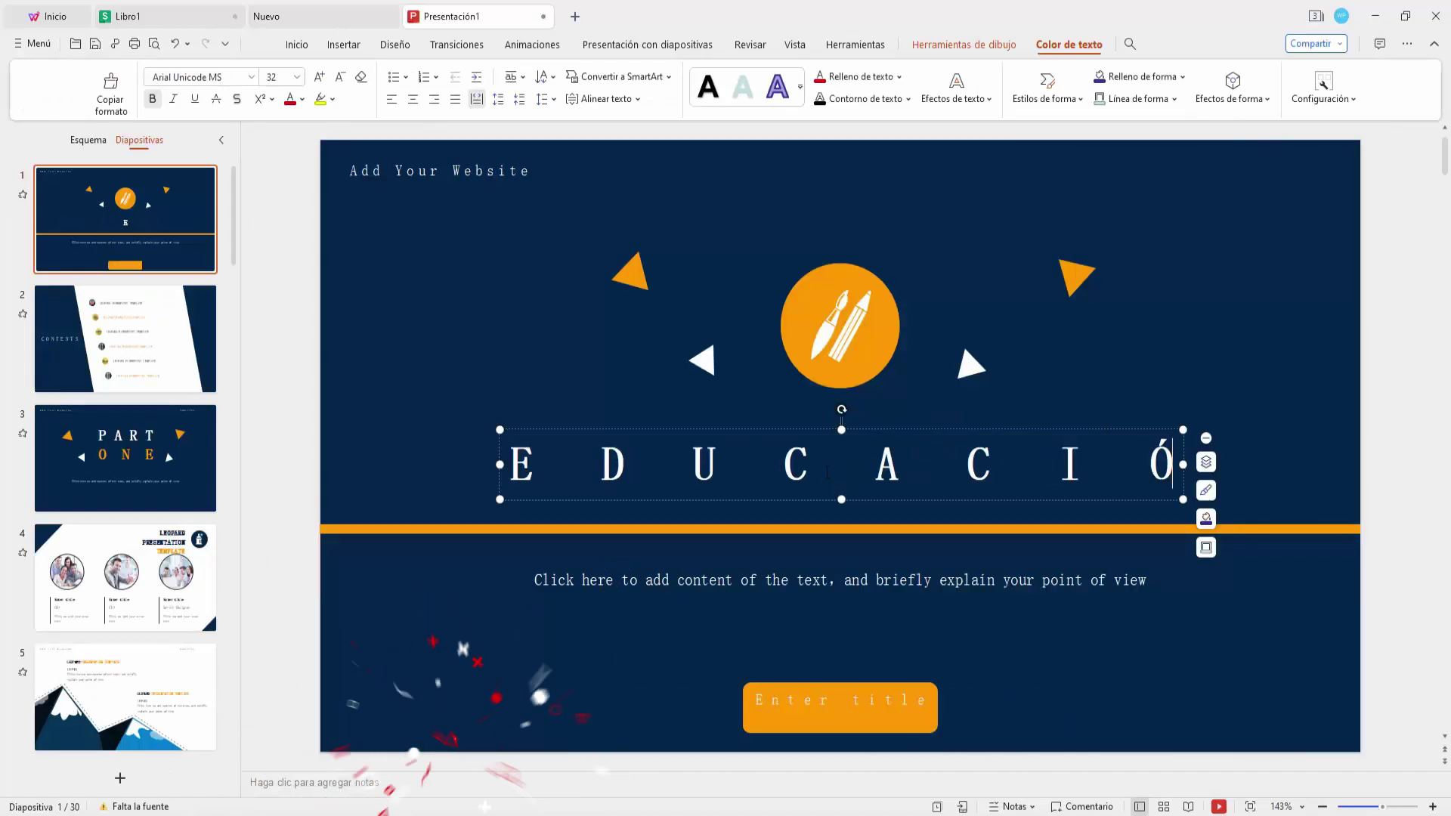
type("N")
key("ctrl+a")
left_click(938, 411)
left_click(911, 322)
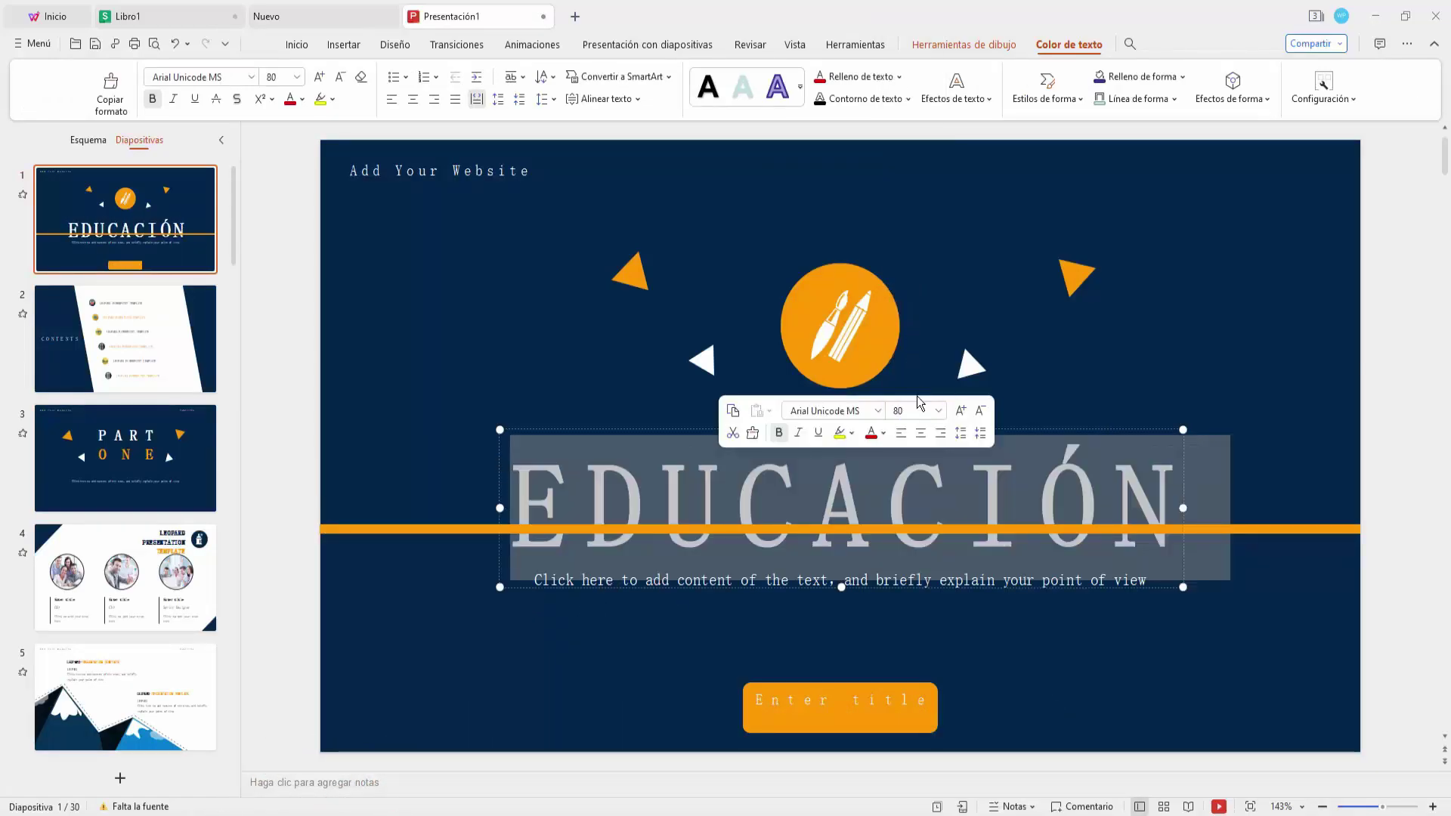
left_click(841, 437)
left_click(872, 432)
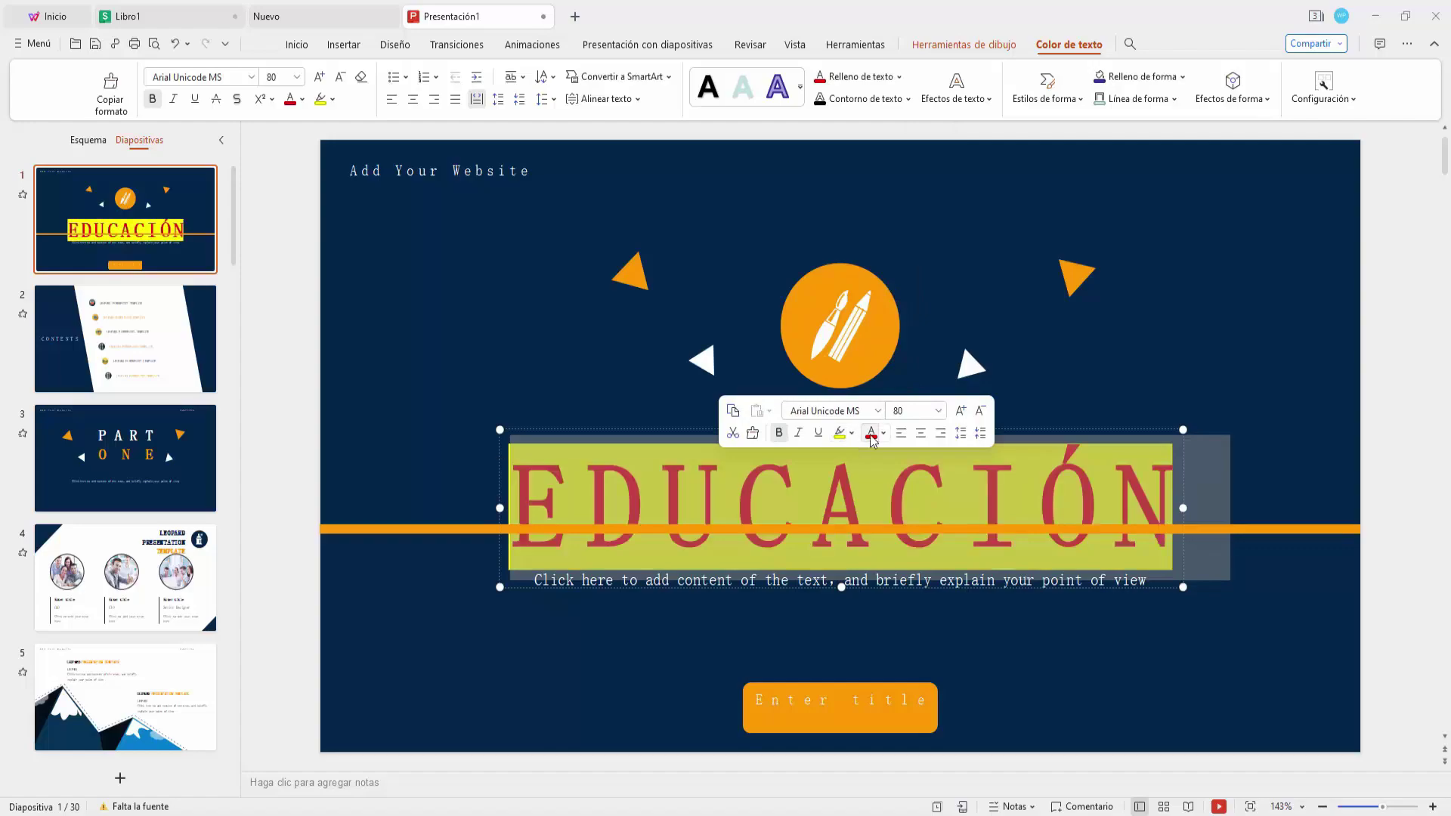
left_click_drag(924, 430, 923, 395)
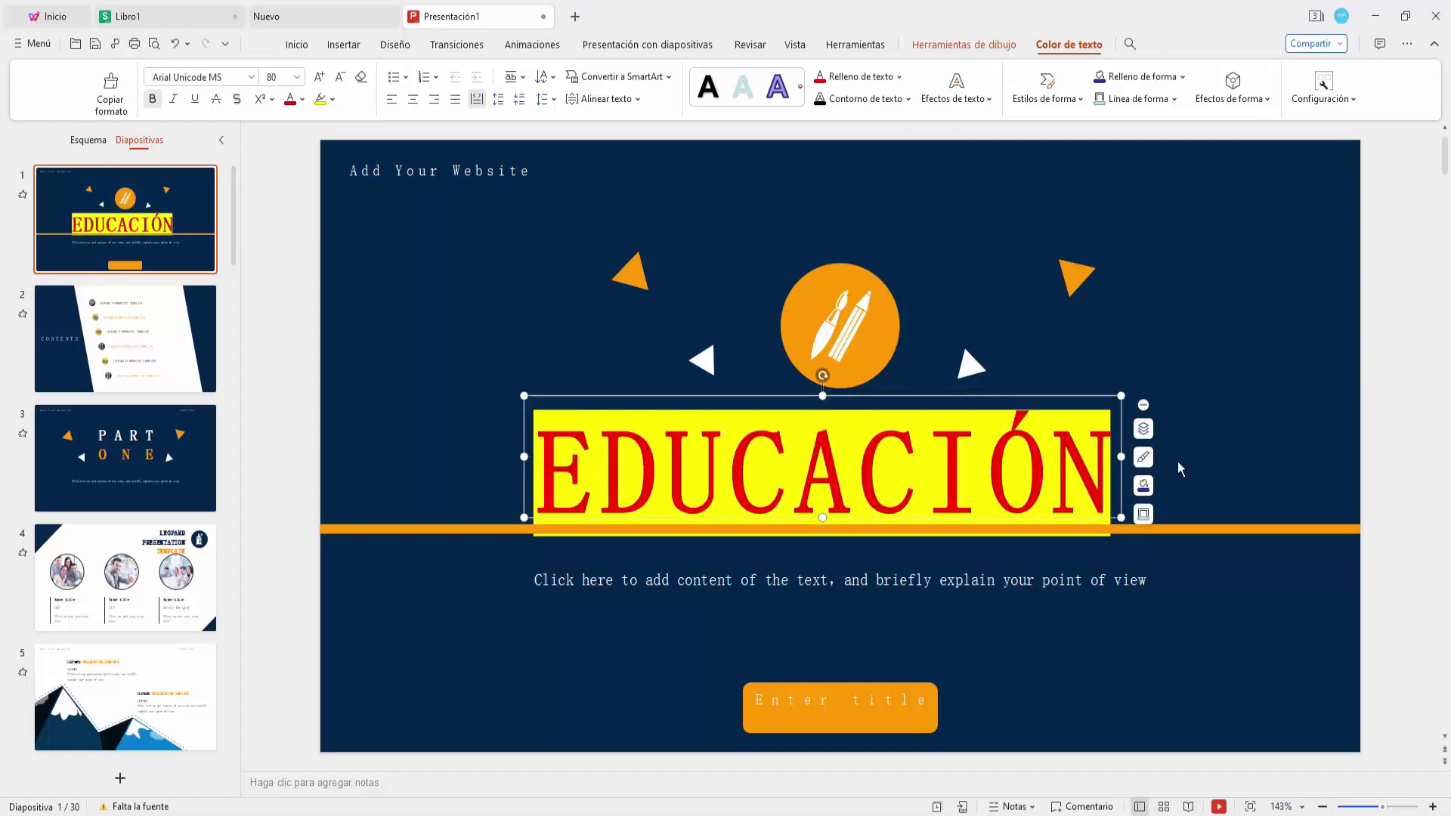
Resize the title box and reduce the EDUCACIÓN title to size 60
left_click_drag(524, 516, 535, 512)
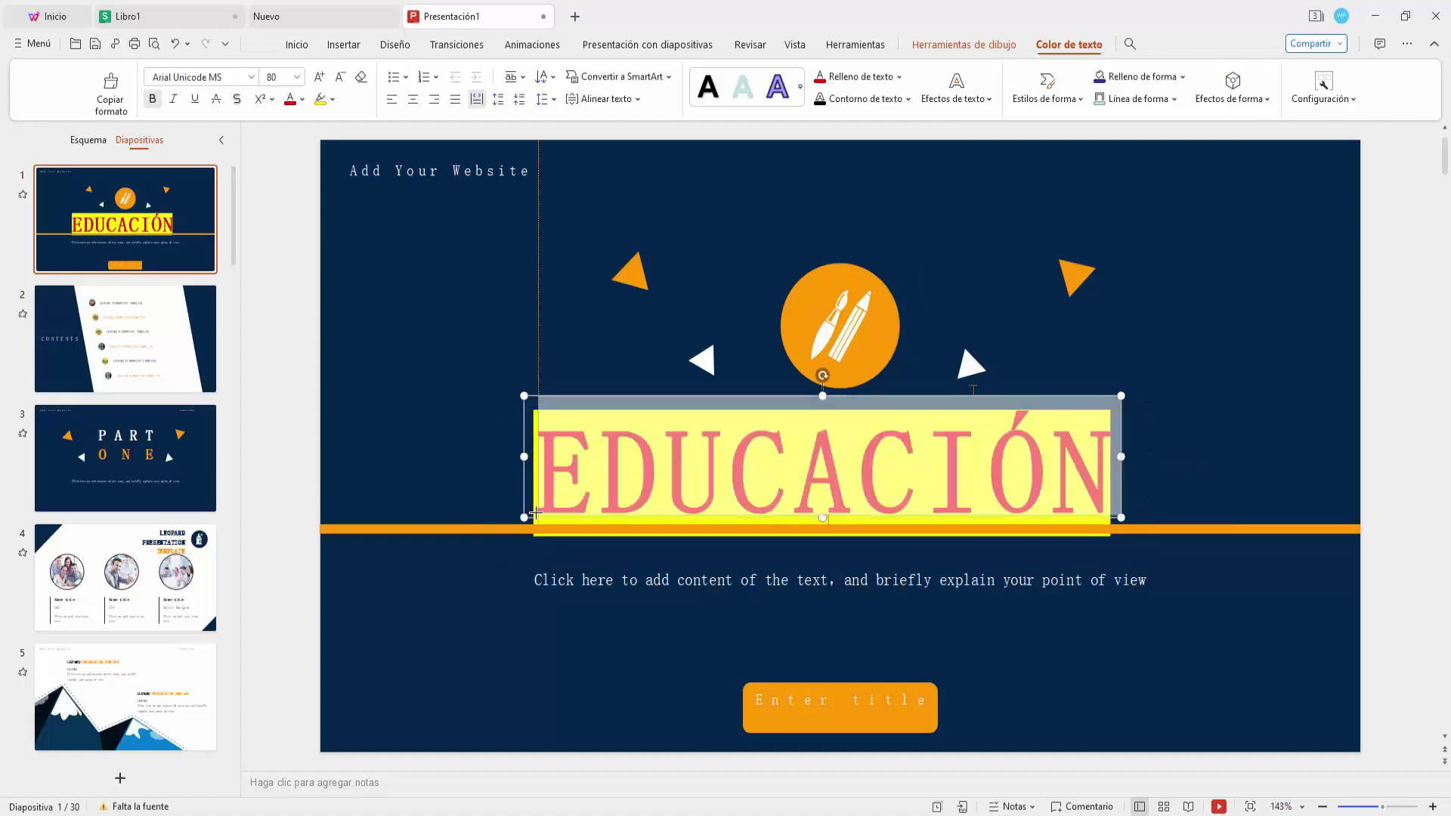
left_click(1225, 415)
left_click(1194, 236)
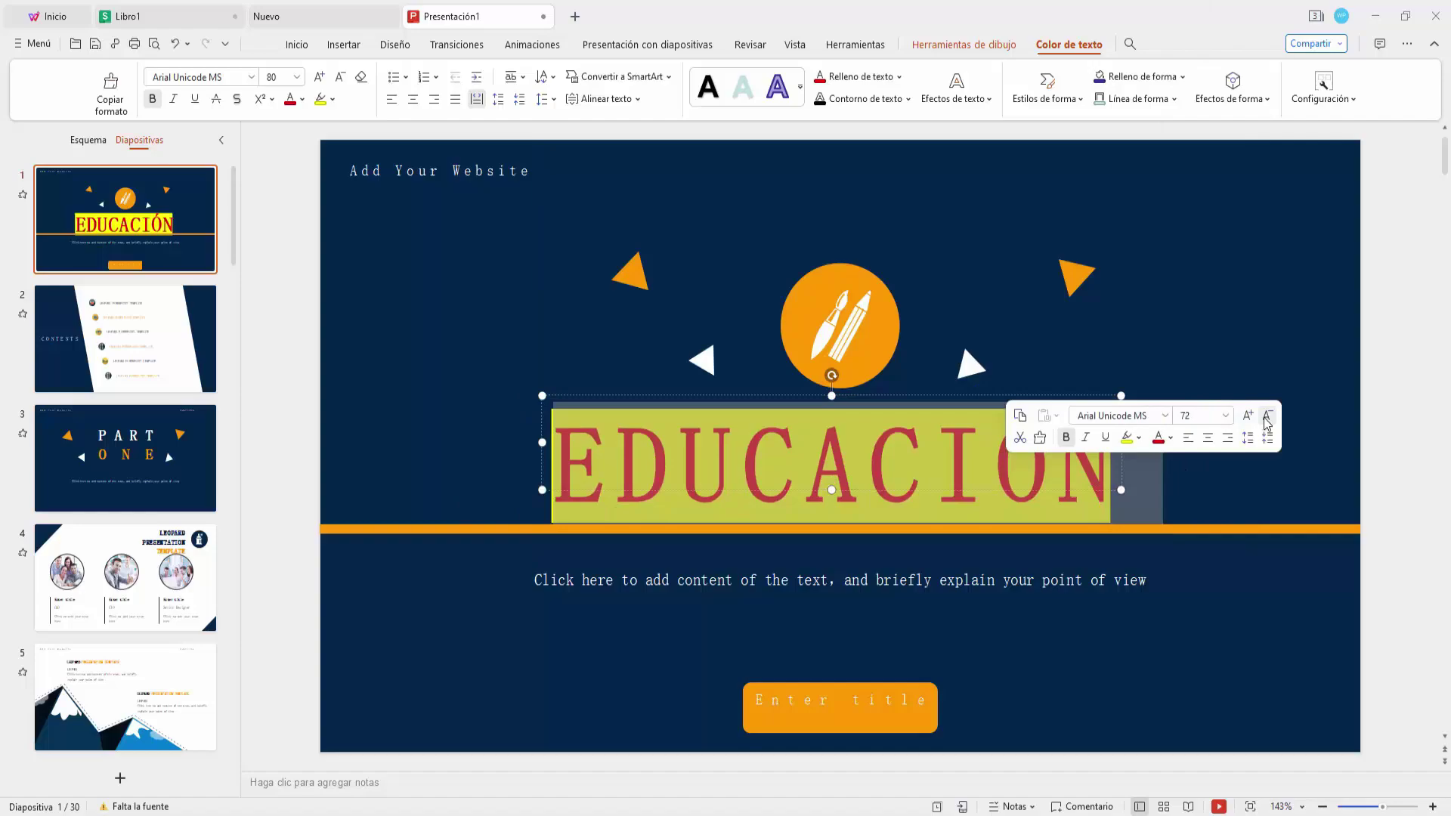
left_click(1259, 312)
left_click(434, 44)
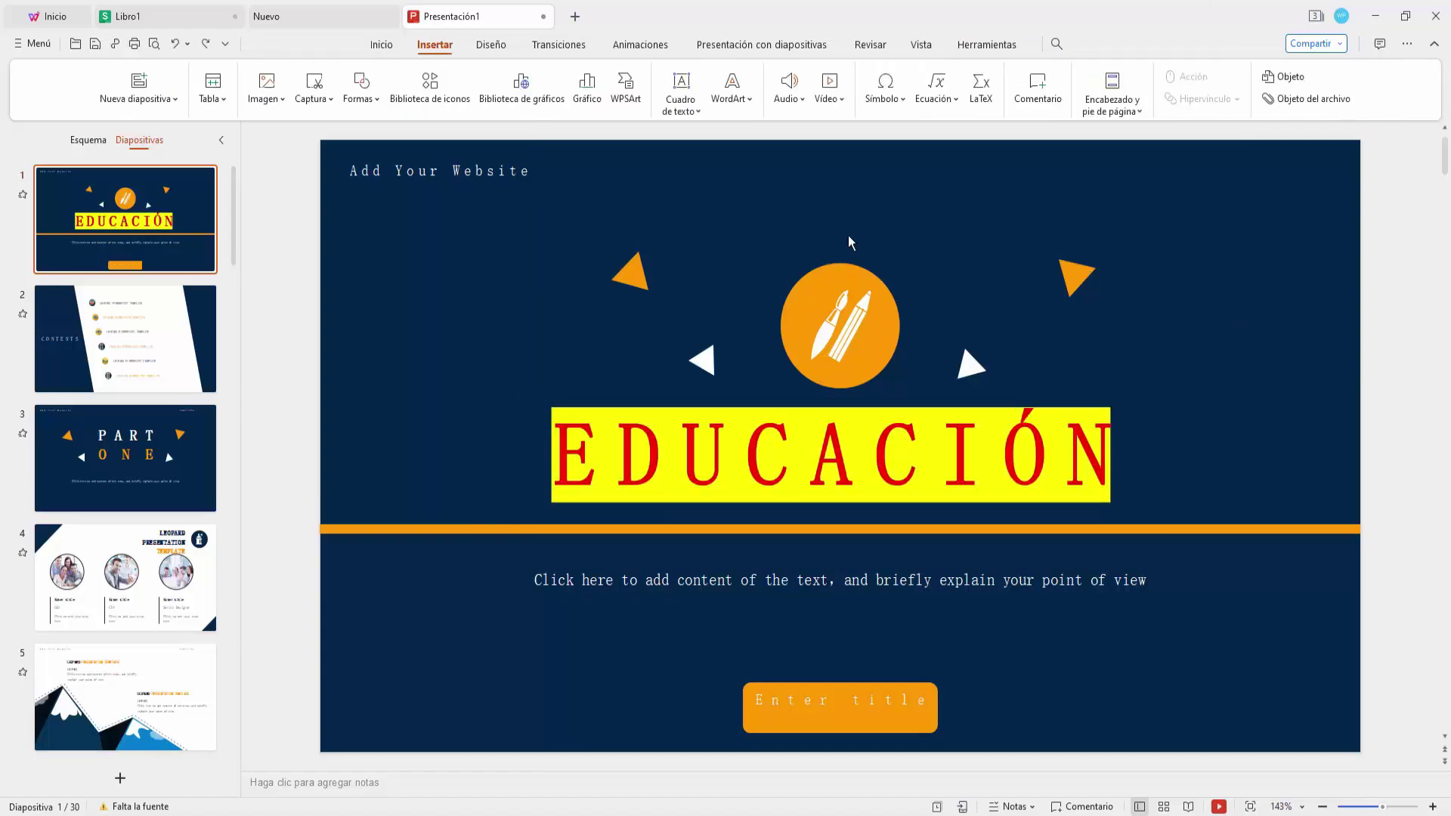
Browse the column charts in the chart library, then scroll through the ready-made equations gallery
left_click(531, 109)
mouse_move(973, 313)
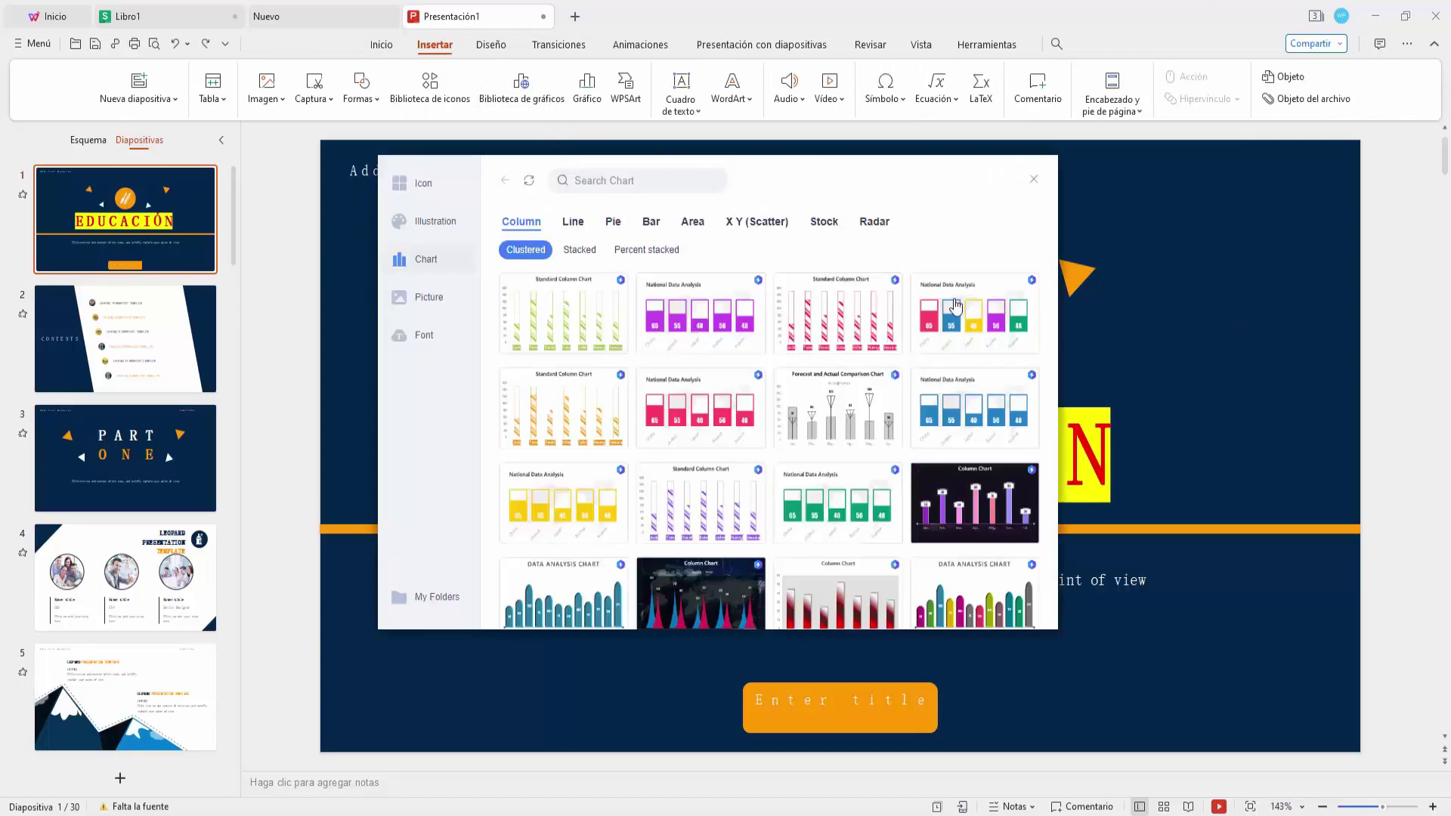
scroll(998, 312, "down", 3)
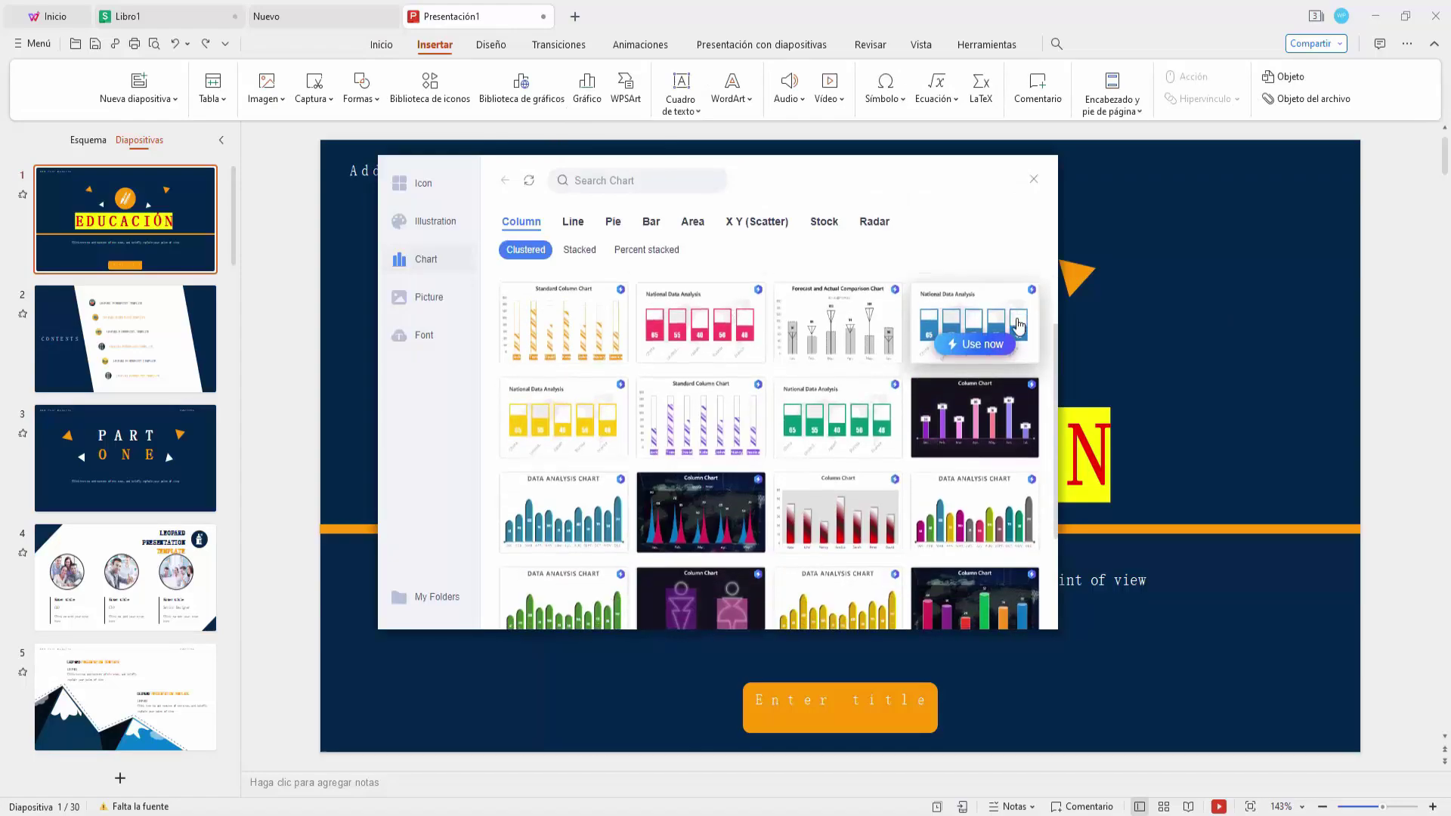
scroll(1019, 327, "down", 2)
left_click(936, 98)
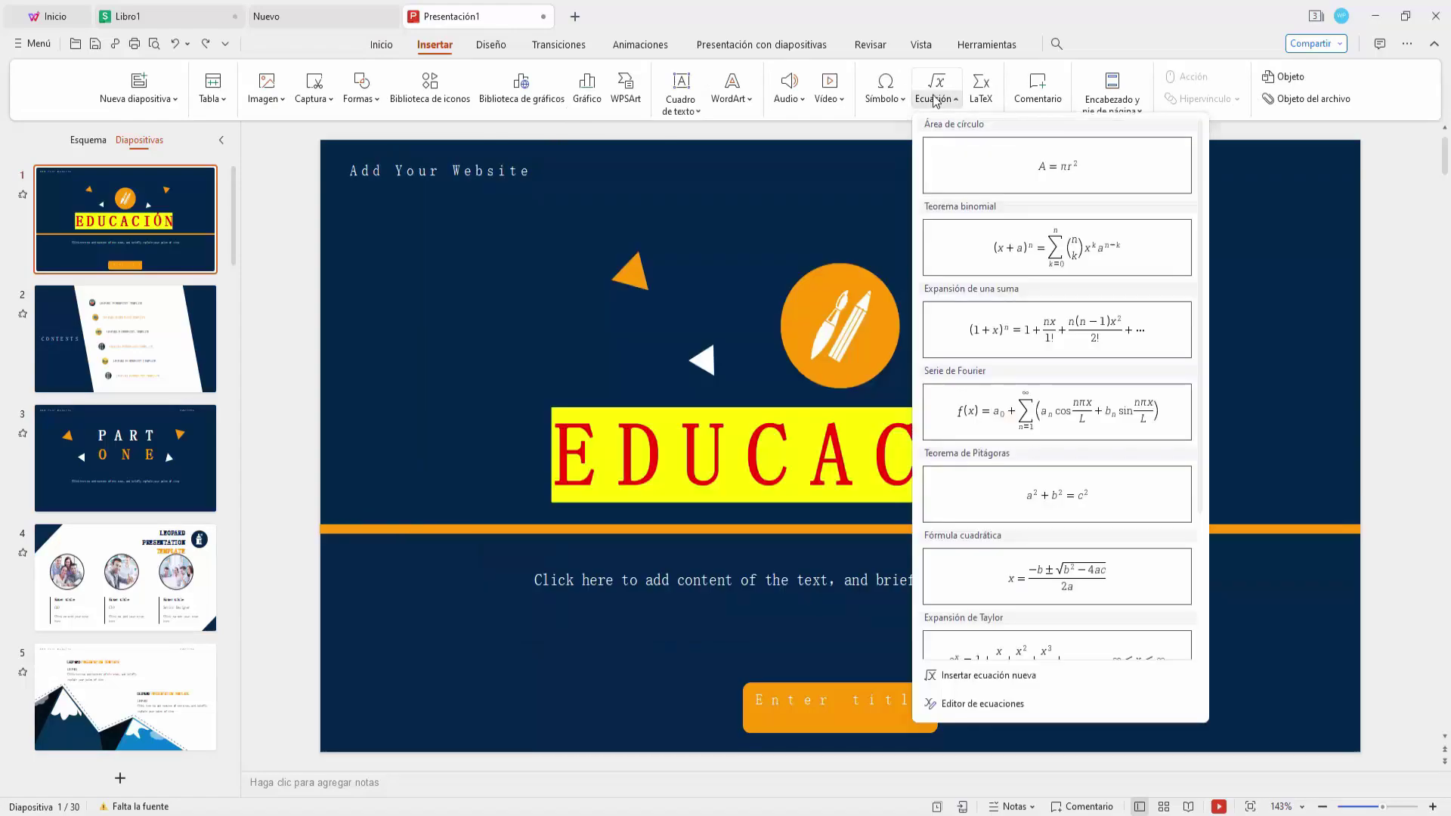
scroll(1079, 246, "down", 1)
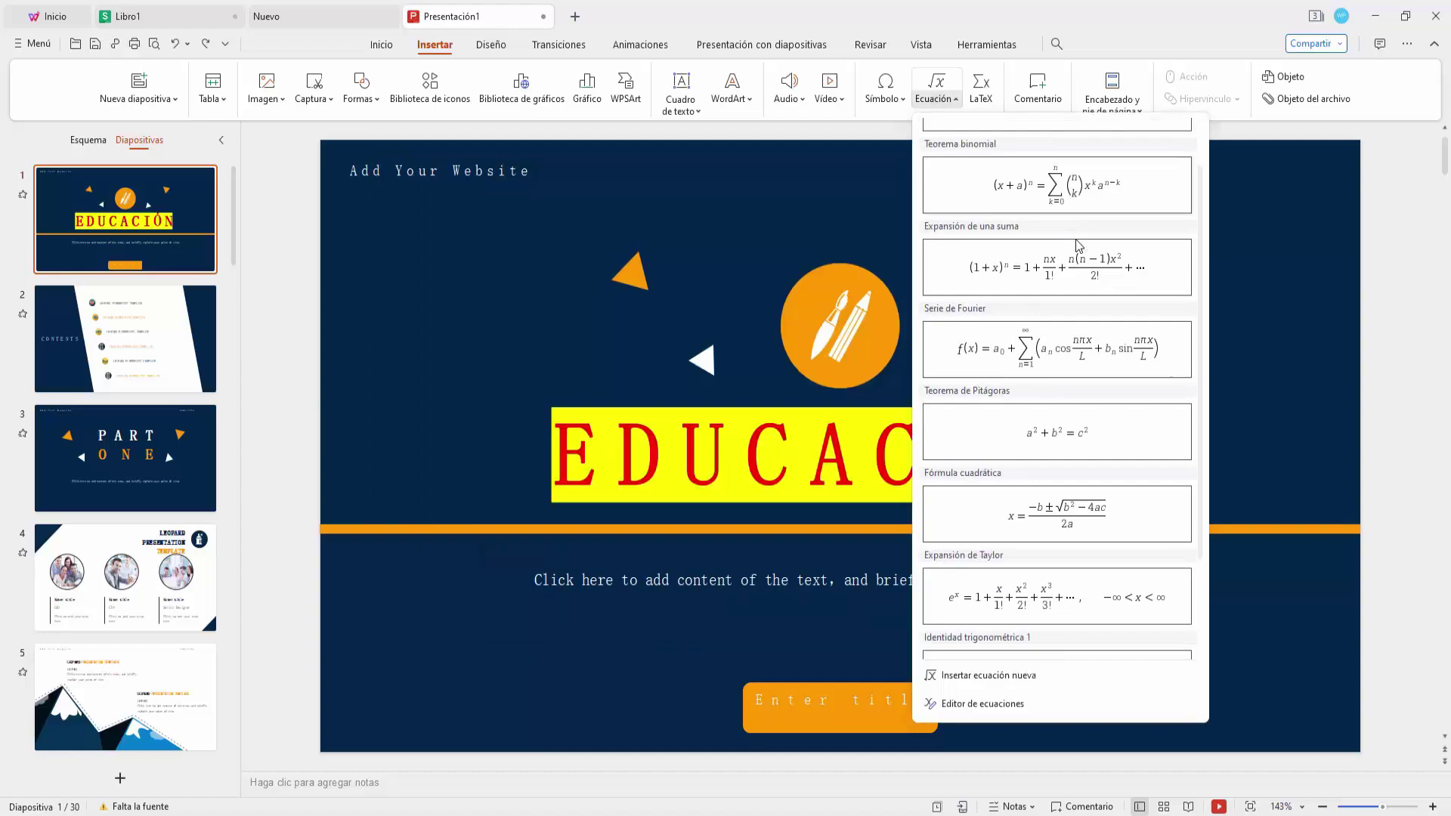
scroll(1079, 246, "down", 1)
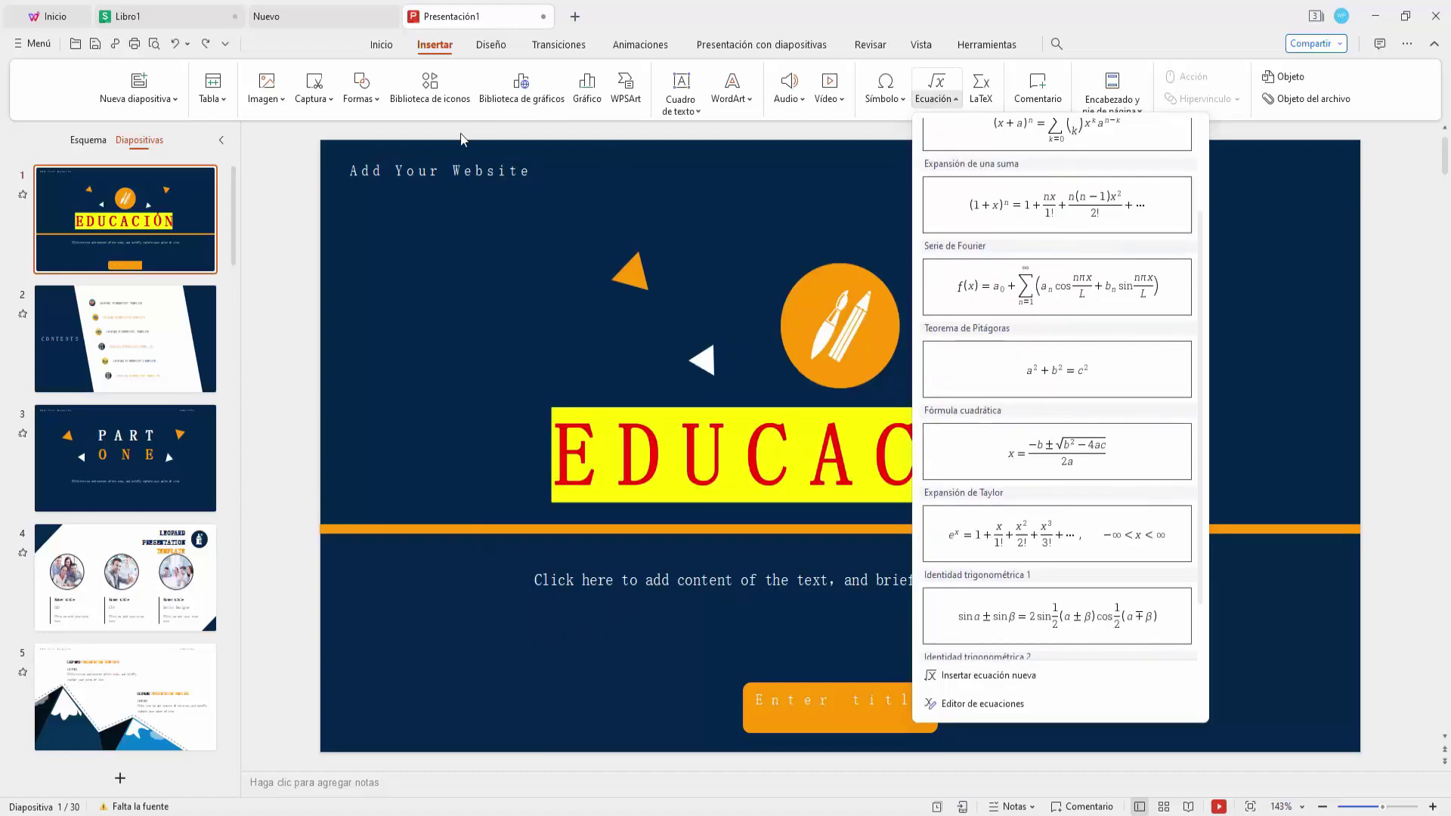
Insert the cat photo from the Animals pictures onto slide 1 and start the slideshow
left_click(269, 94)
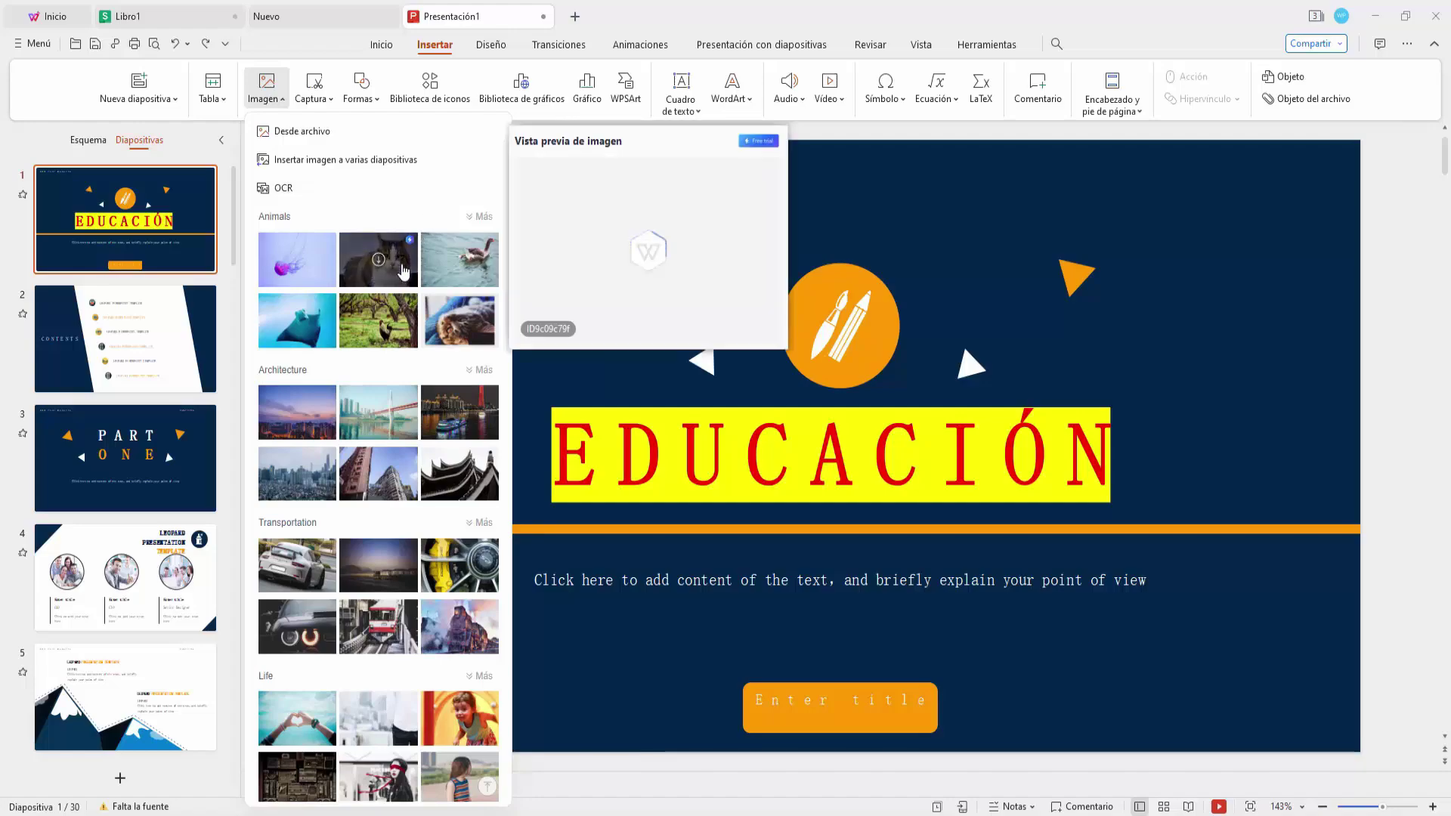
mouse_move(377, 260)
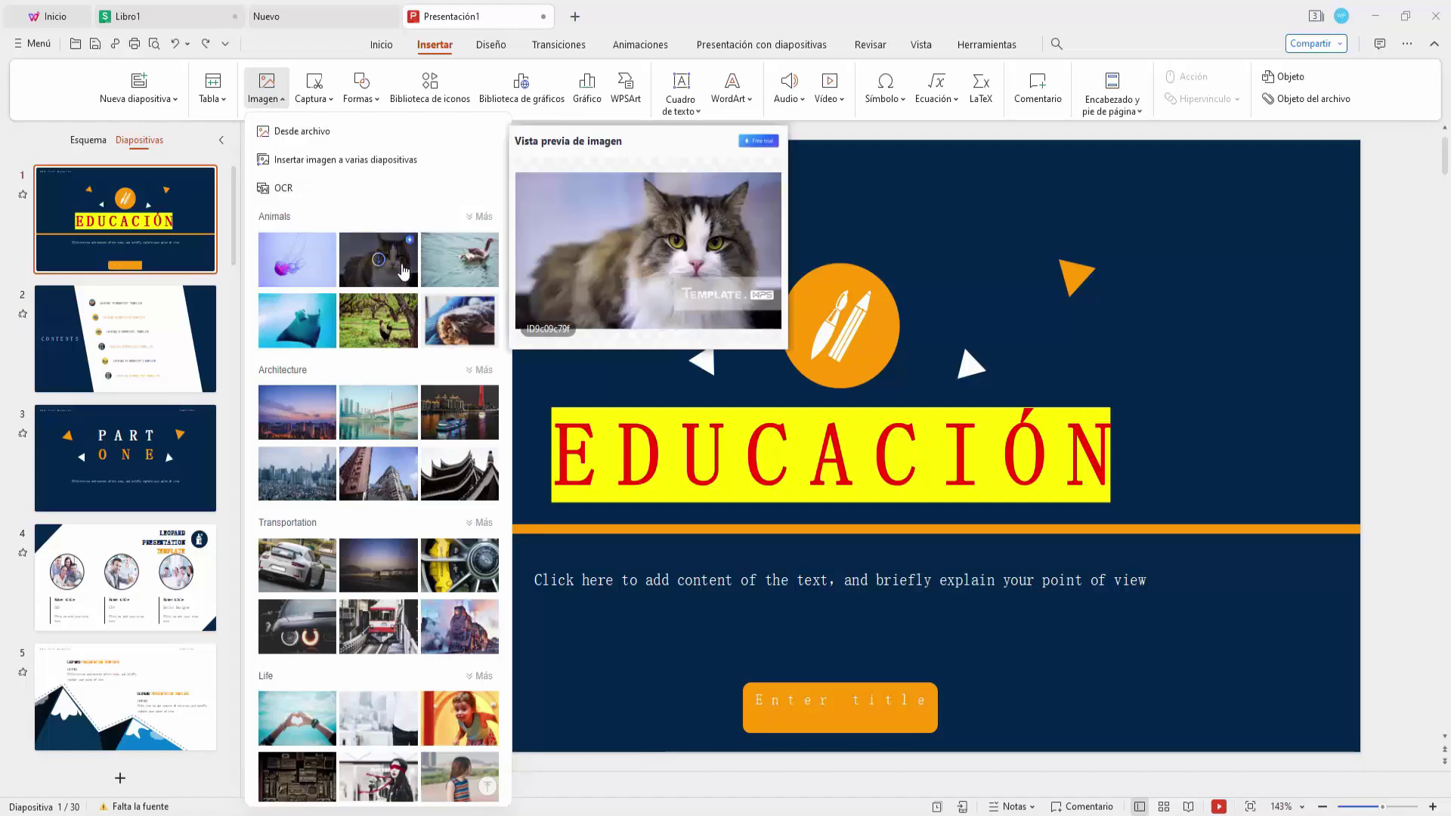
left_click(404, 271)
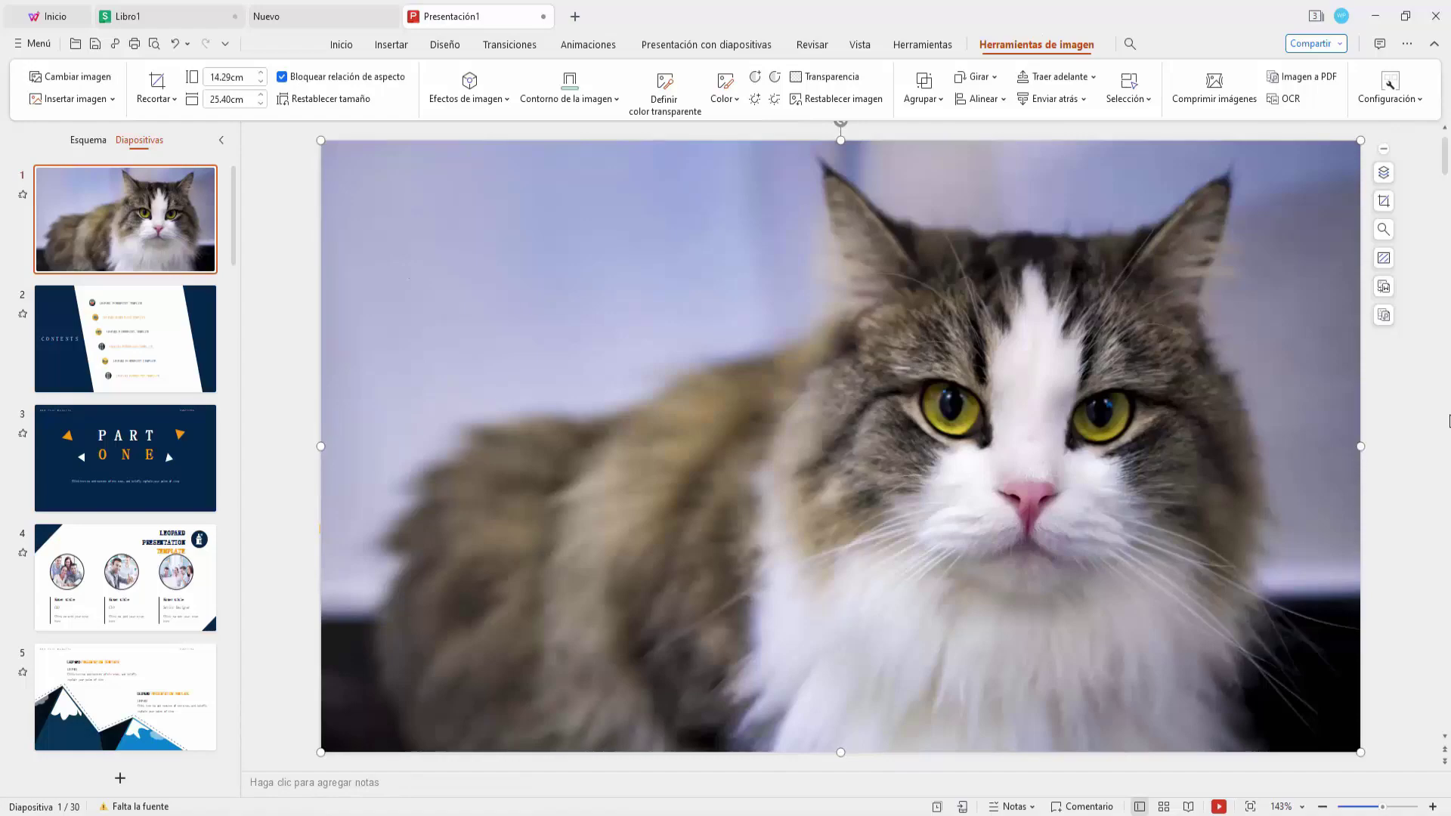
left_click(1219, 807)
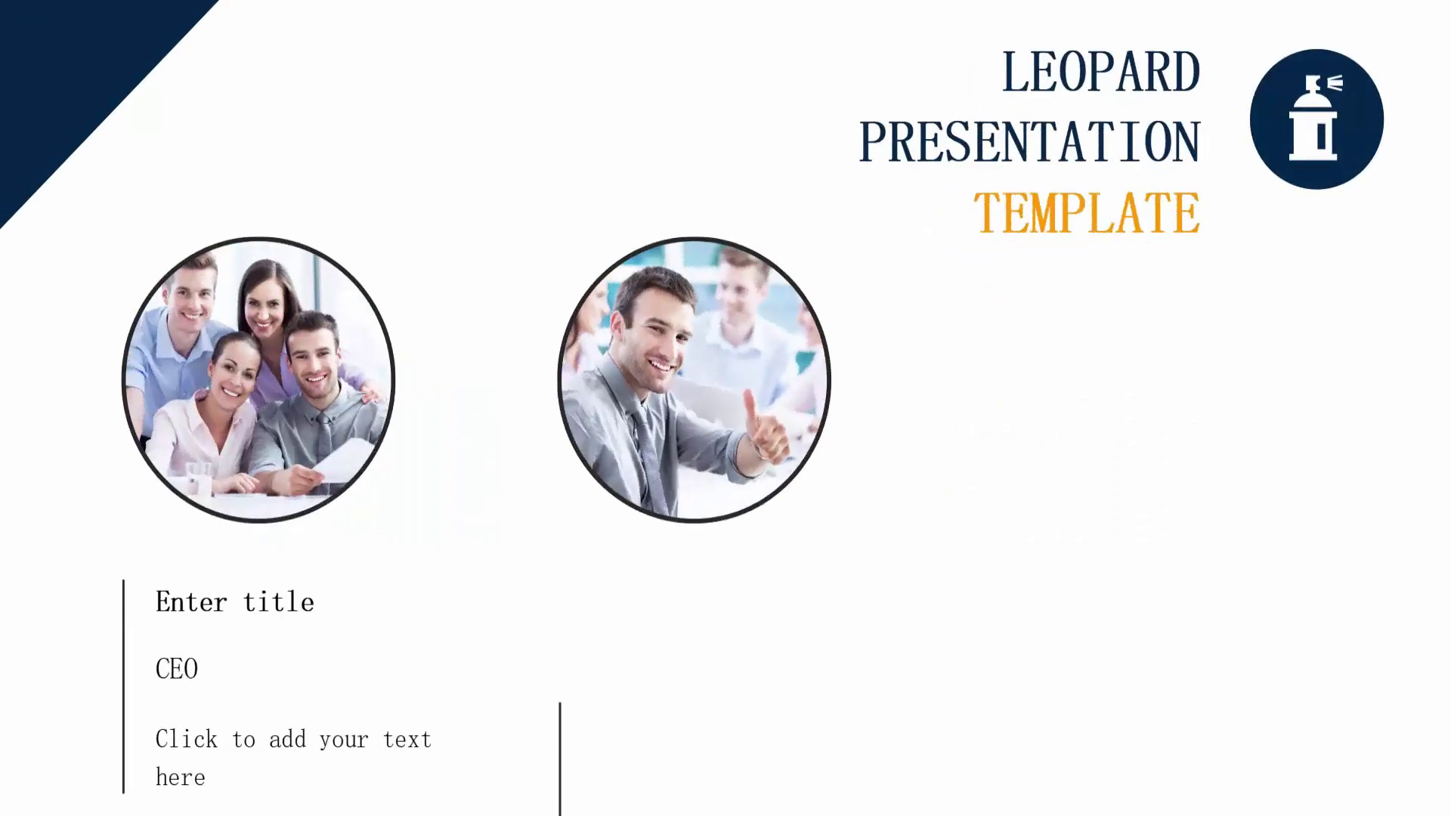
Exit the slideshow at slide 4 and return to the Presentación1 editor
key("Escape")
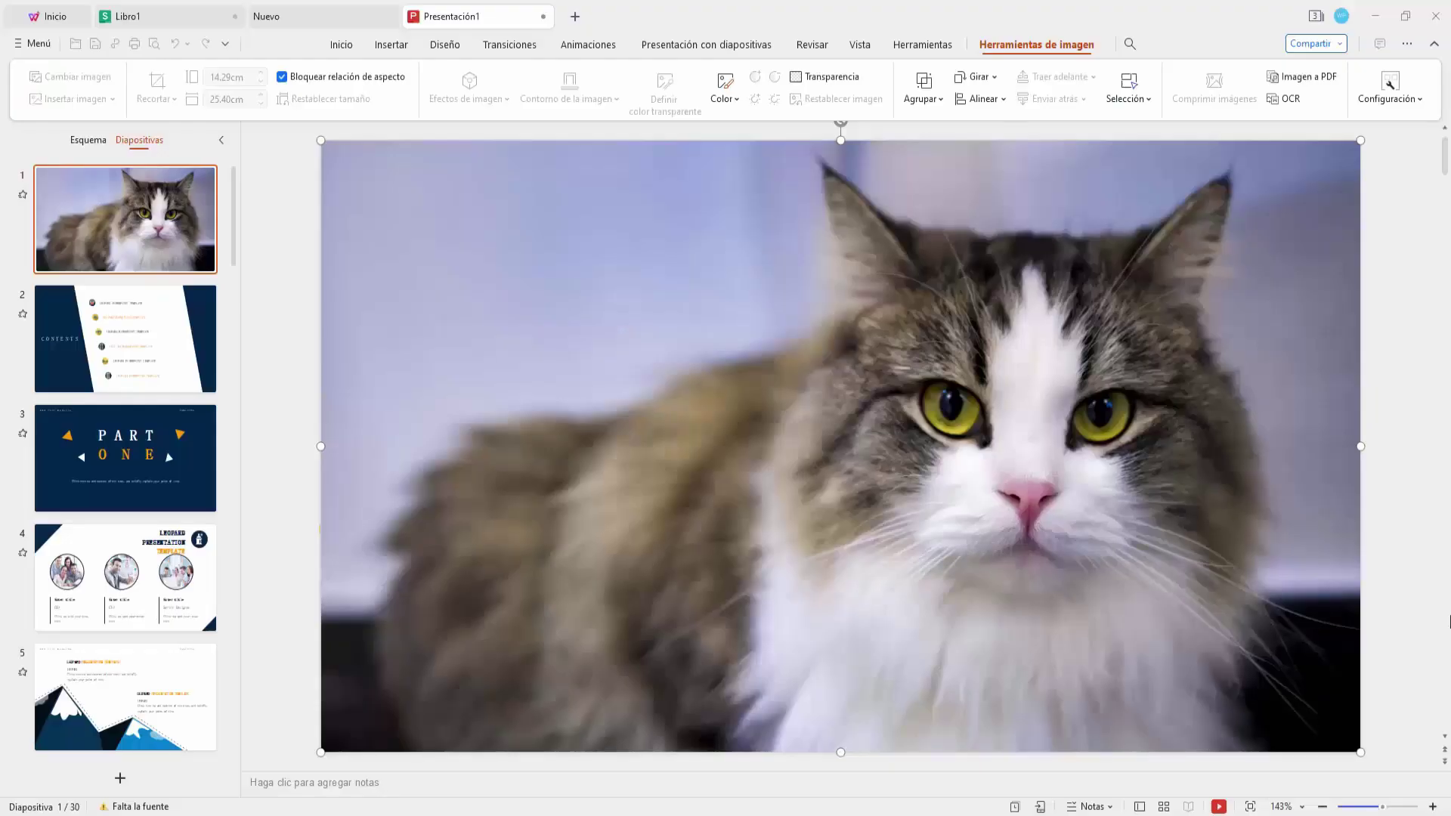
Create a blank Docs document, Documento1, then return to slide 4 of Presentación1
left_click(49, 19)
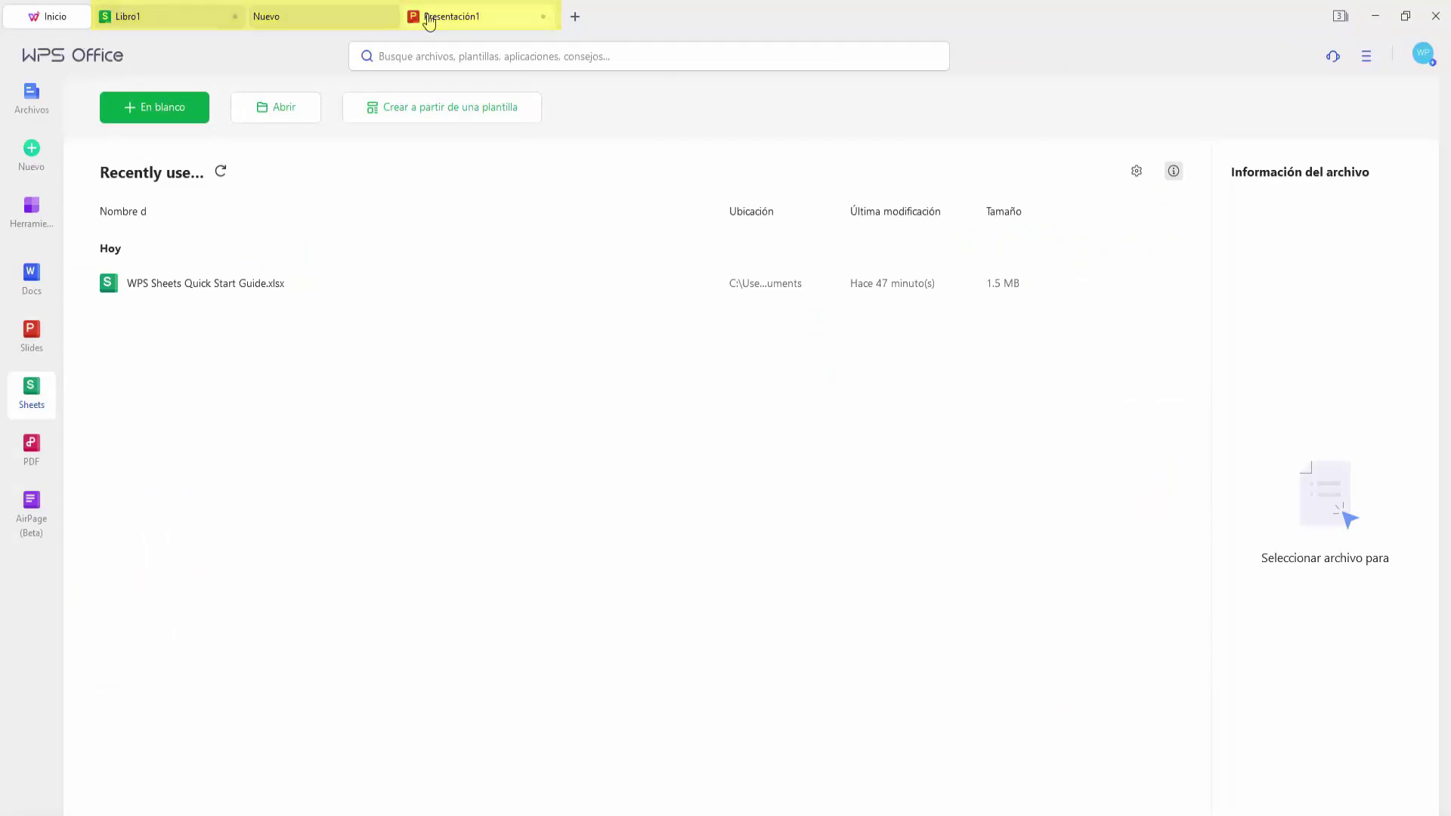
left_click(179, 25)
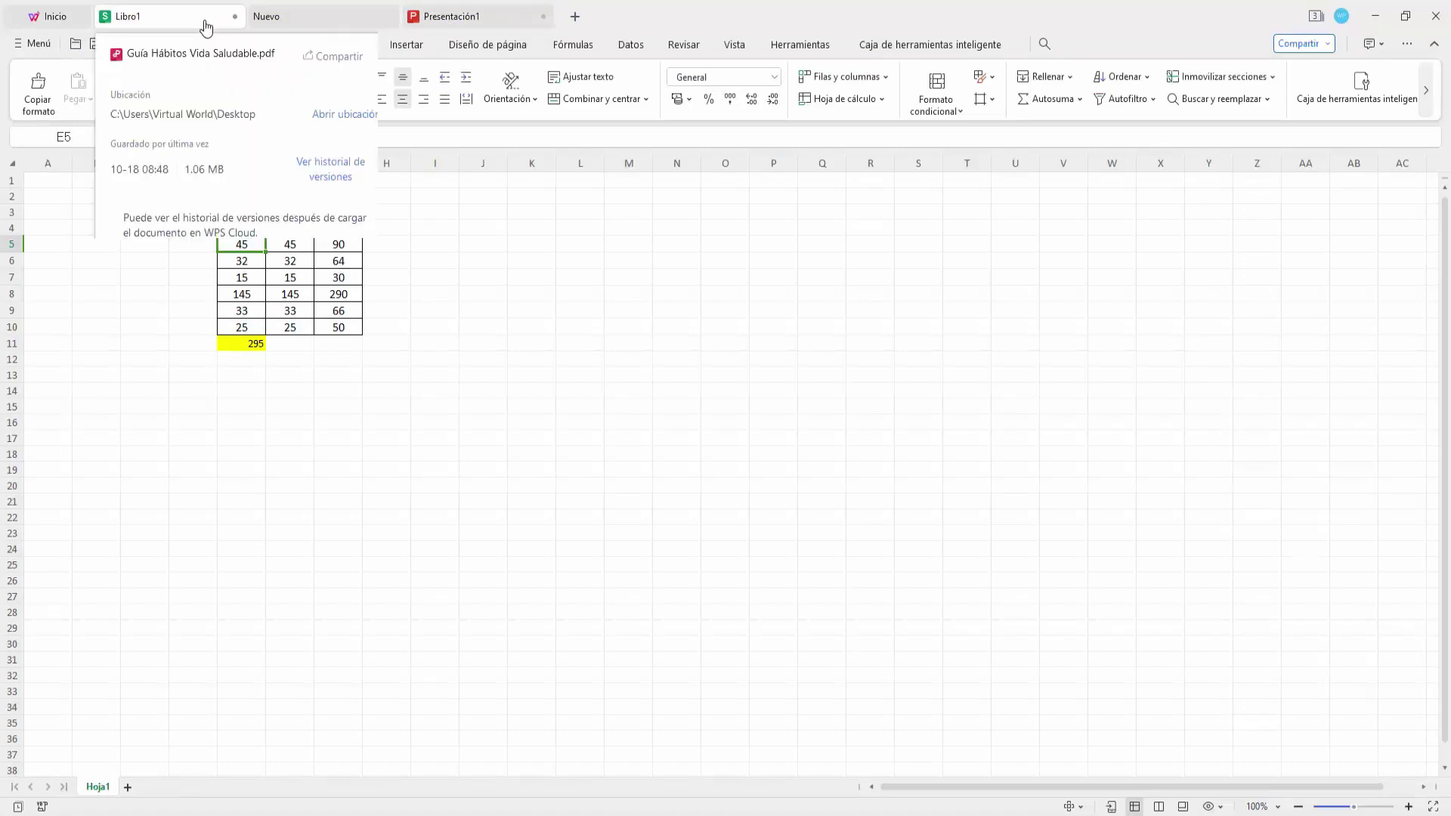
left_click(306, 19)
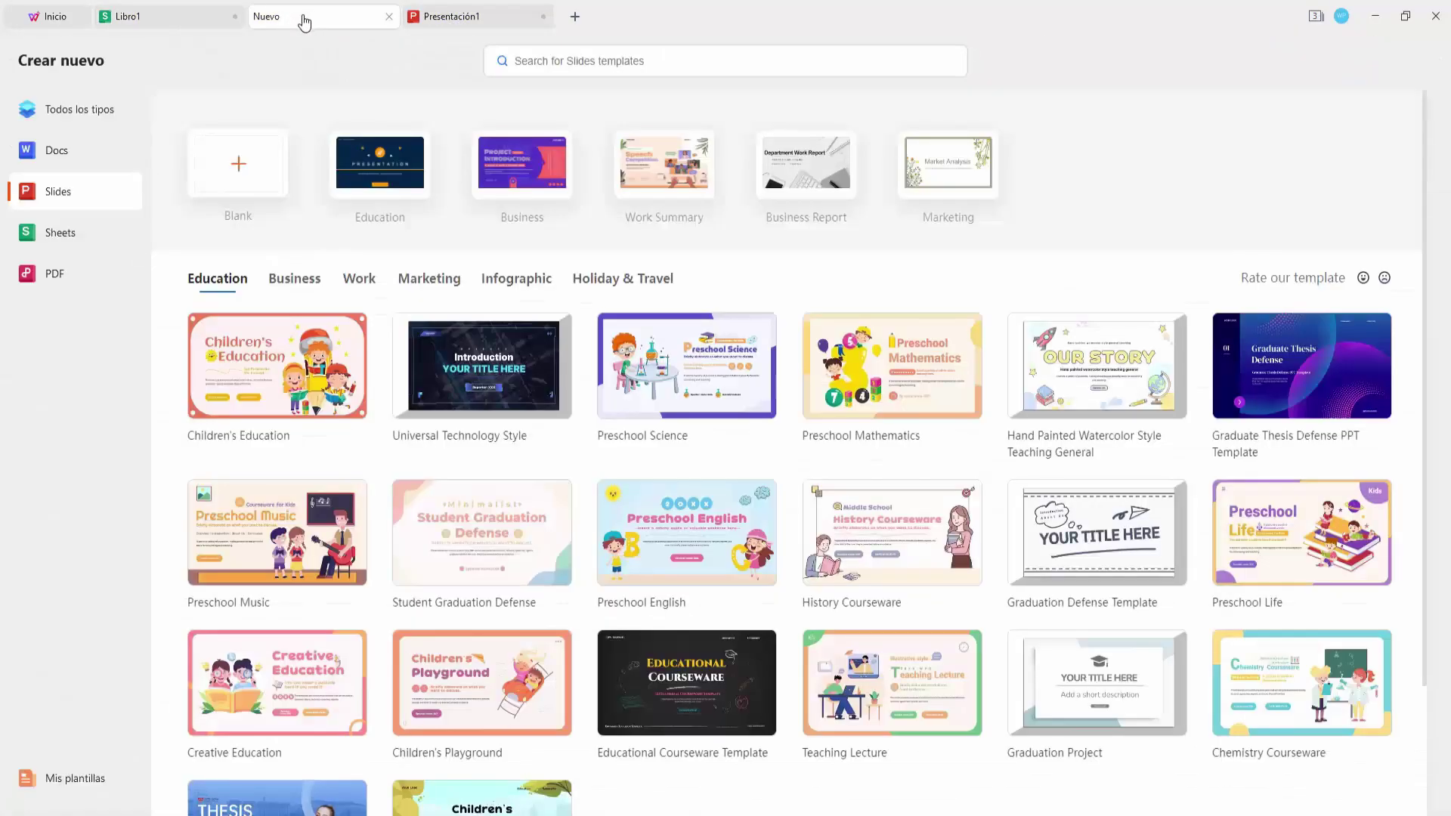
left_click(56, 150)
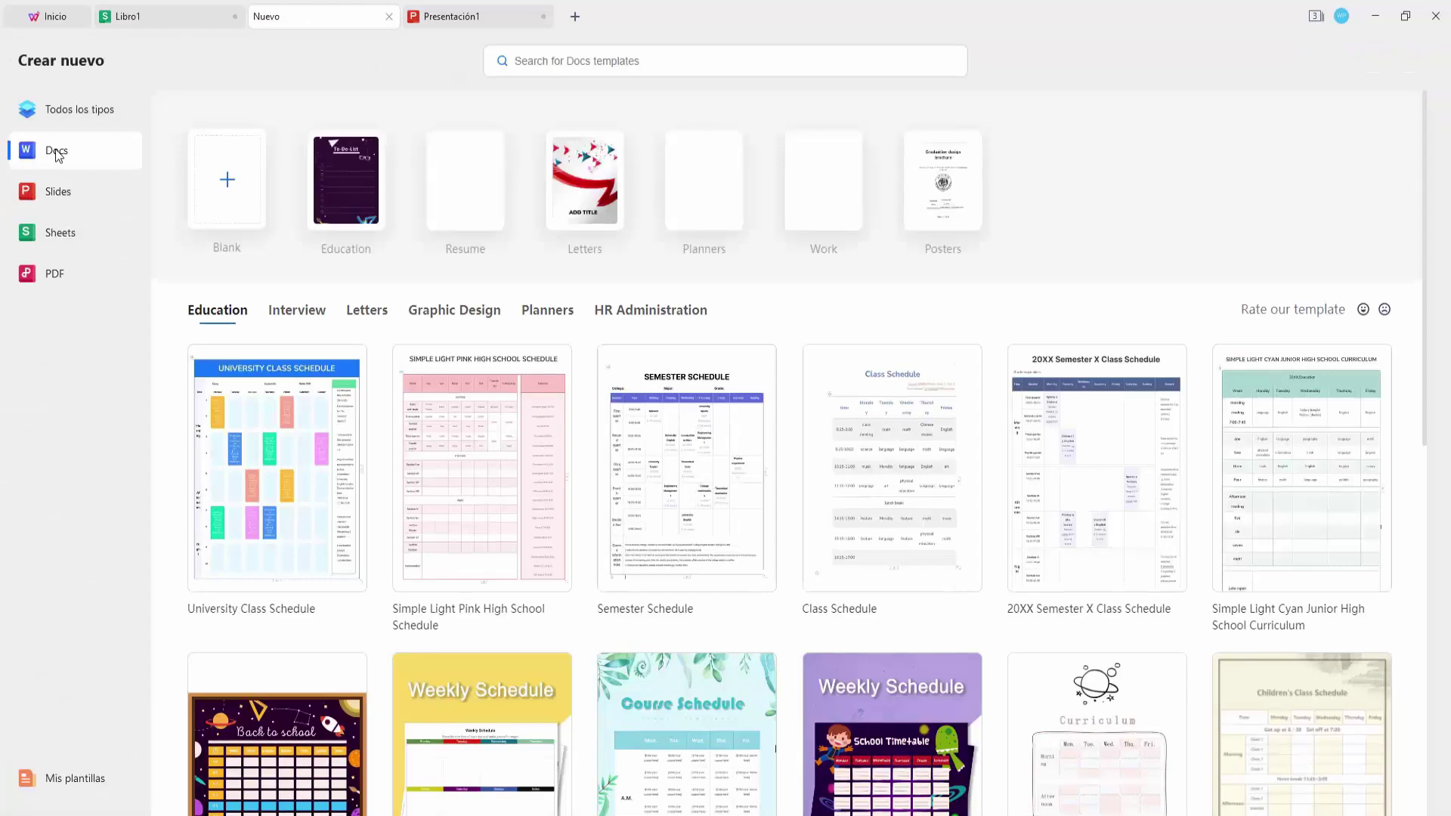
left_click(227, 189)
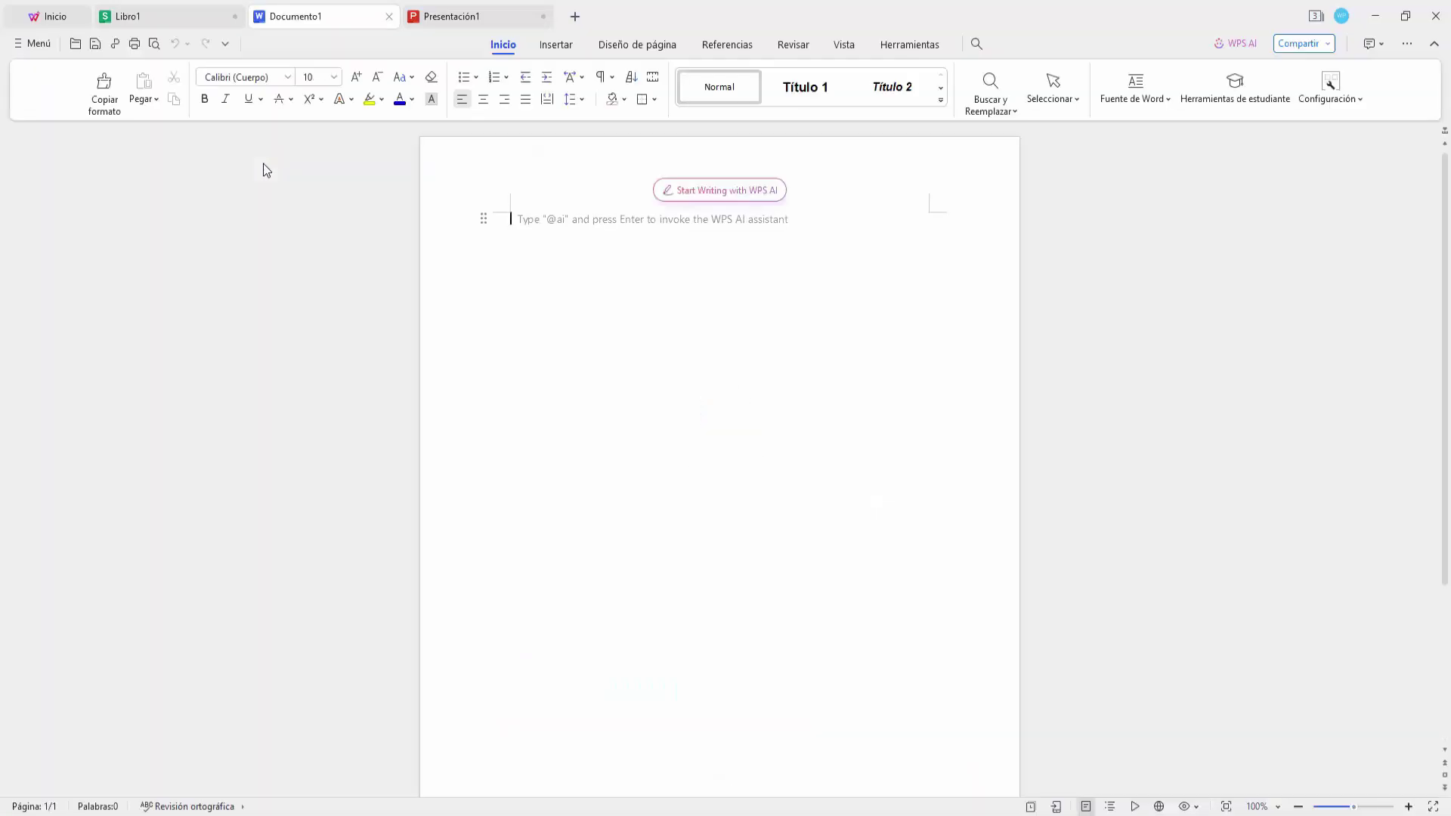
left_click(479, 15)
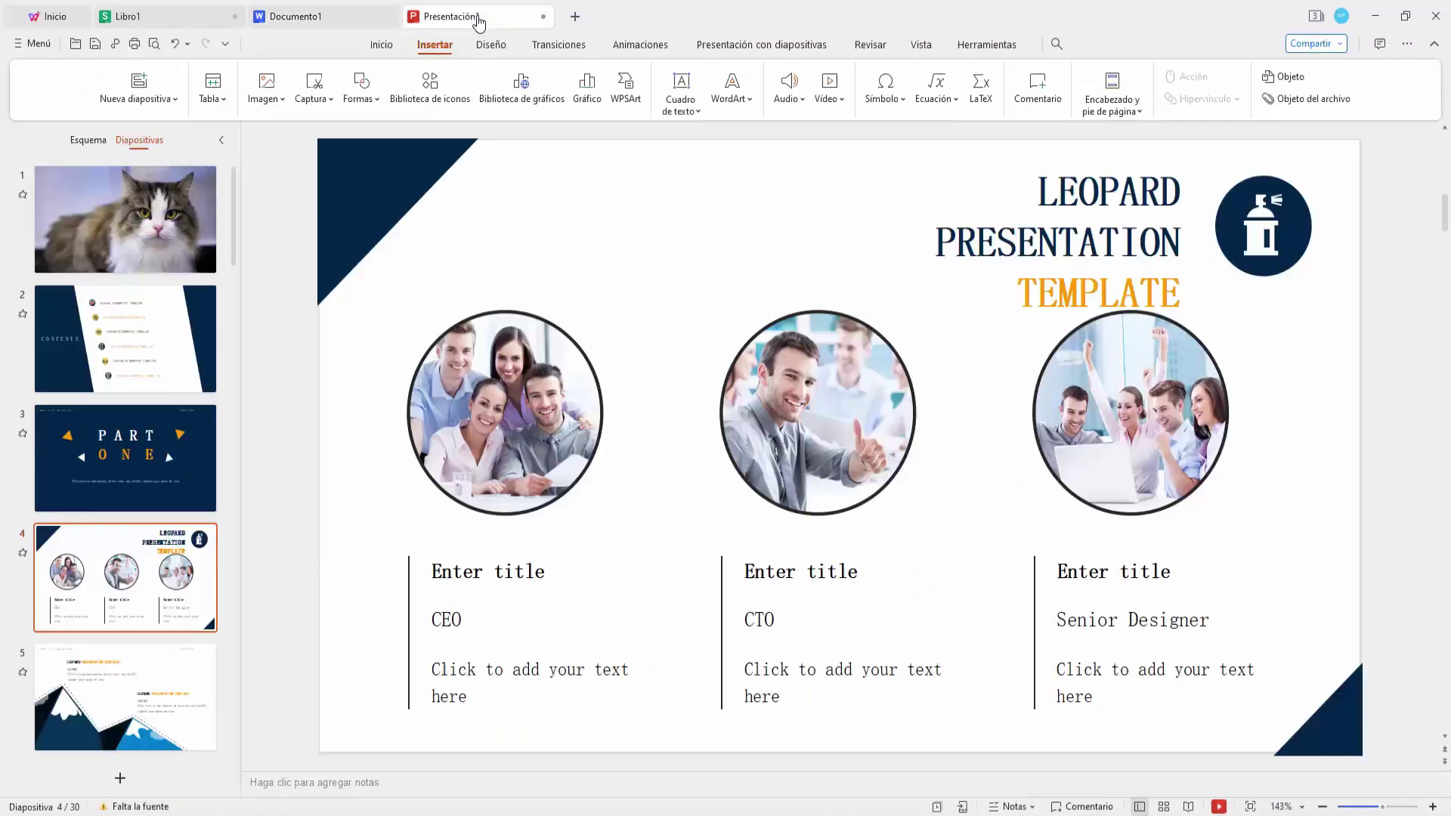
Switch to the WPS website and scroll through the pricing plans page
left_click(196, 18)
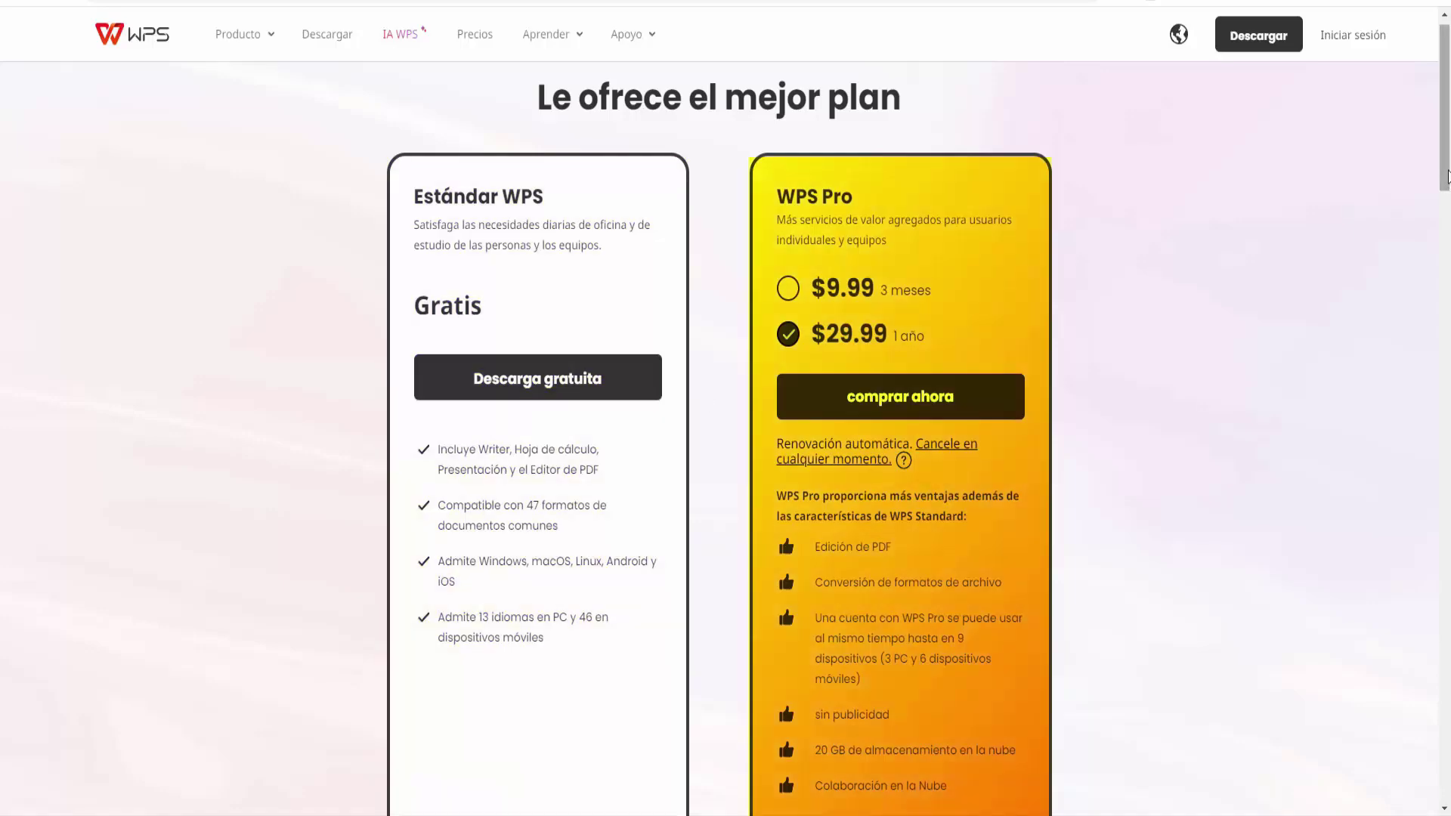
left_click_drag(1447, 177, 1447, 191)
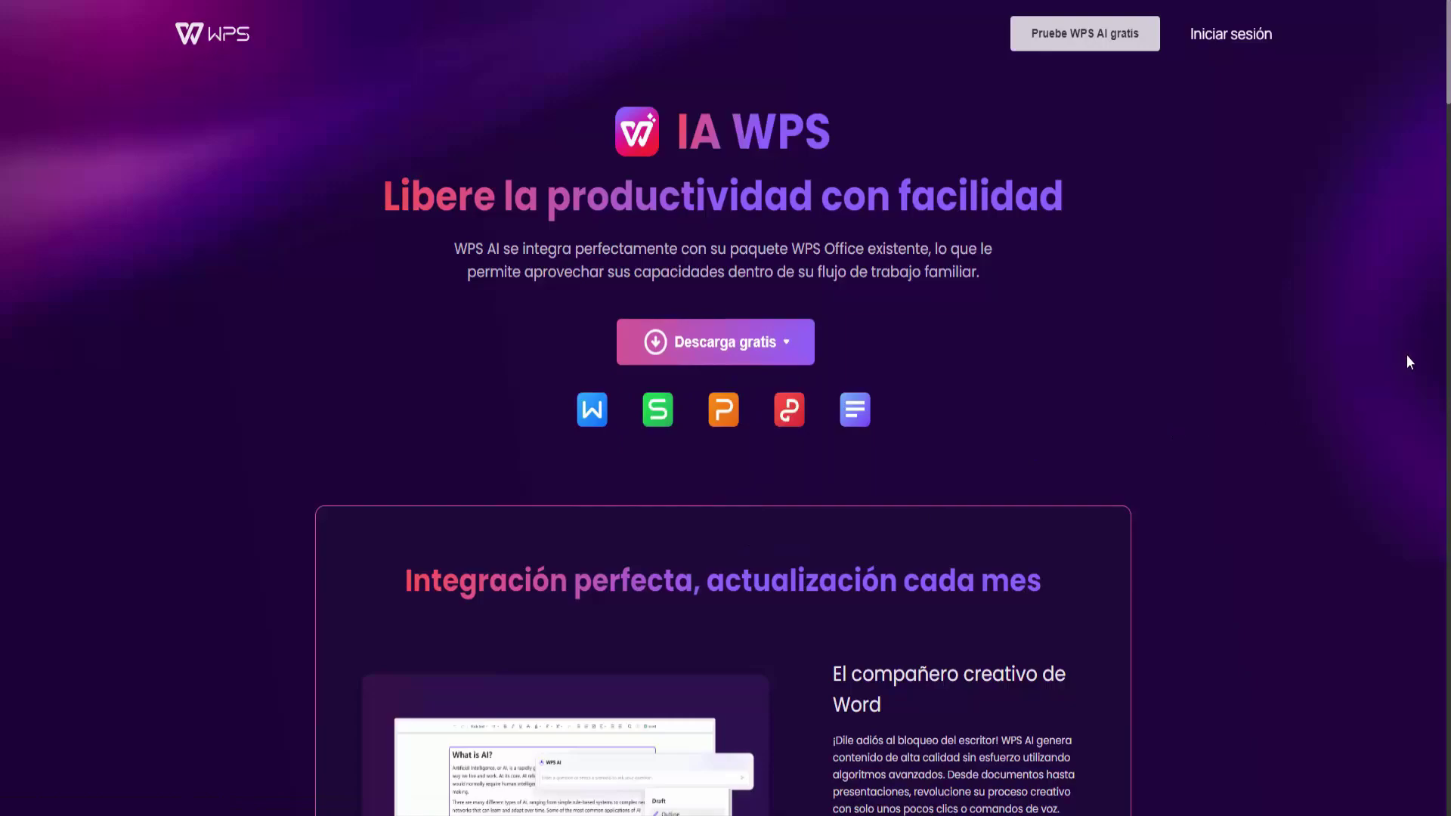
Scroll the IA WPS page past the summary and PDF chat sections to OCR reinventado
scroll(1407, 356, "down", 3)
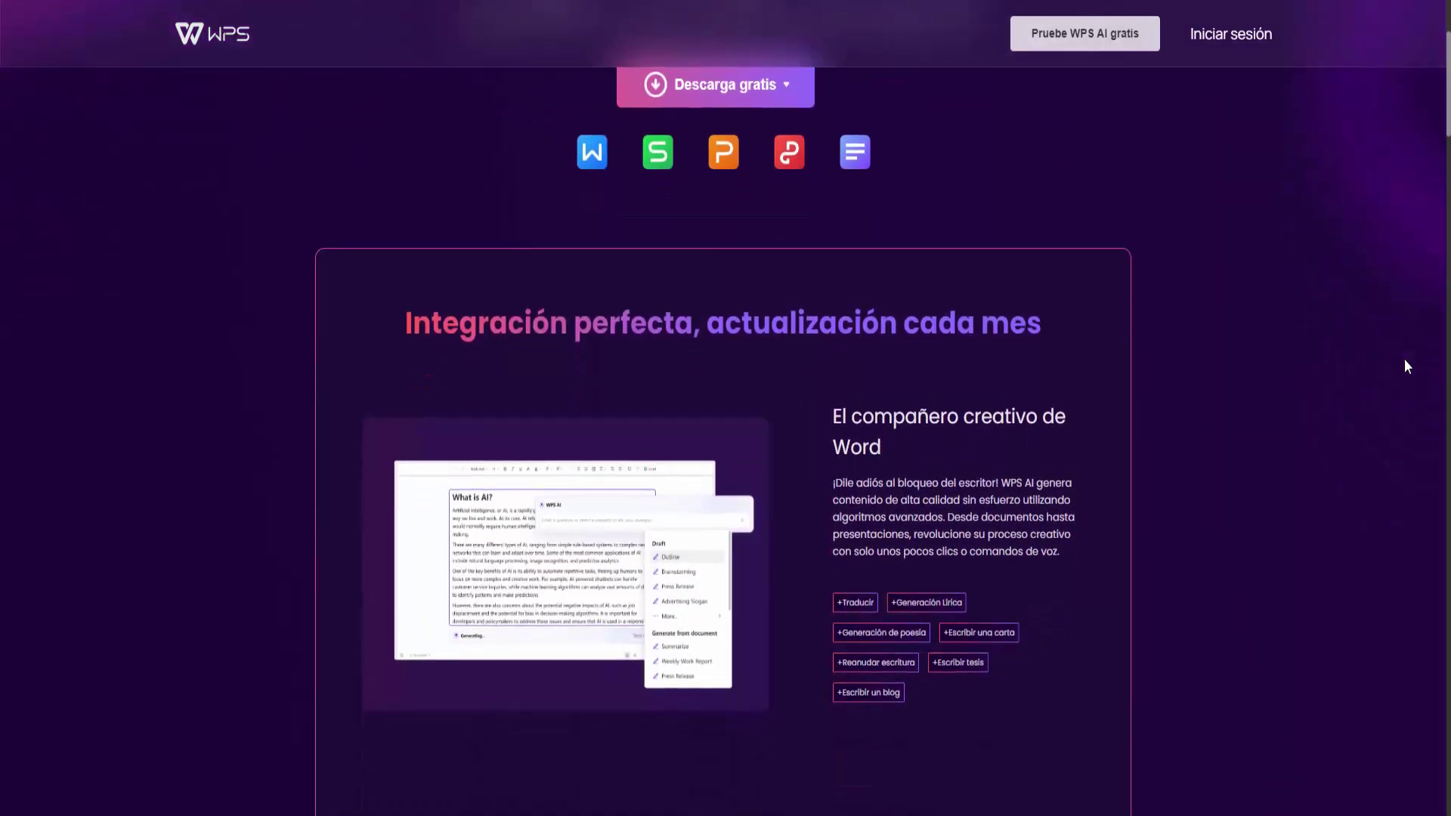
scroll(1405, 361, "down", 1)
scroll(1404, 360, "down", 1)
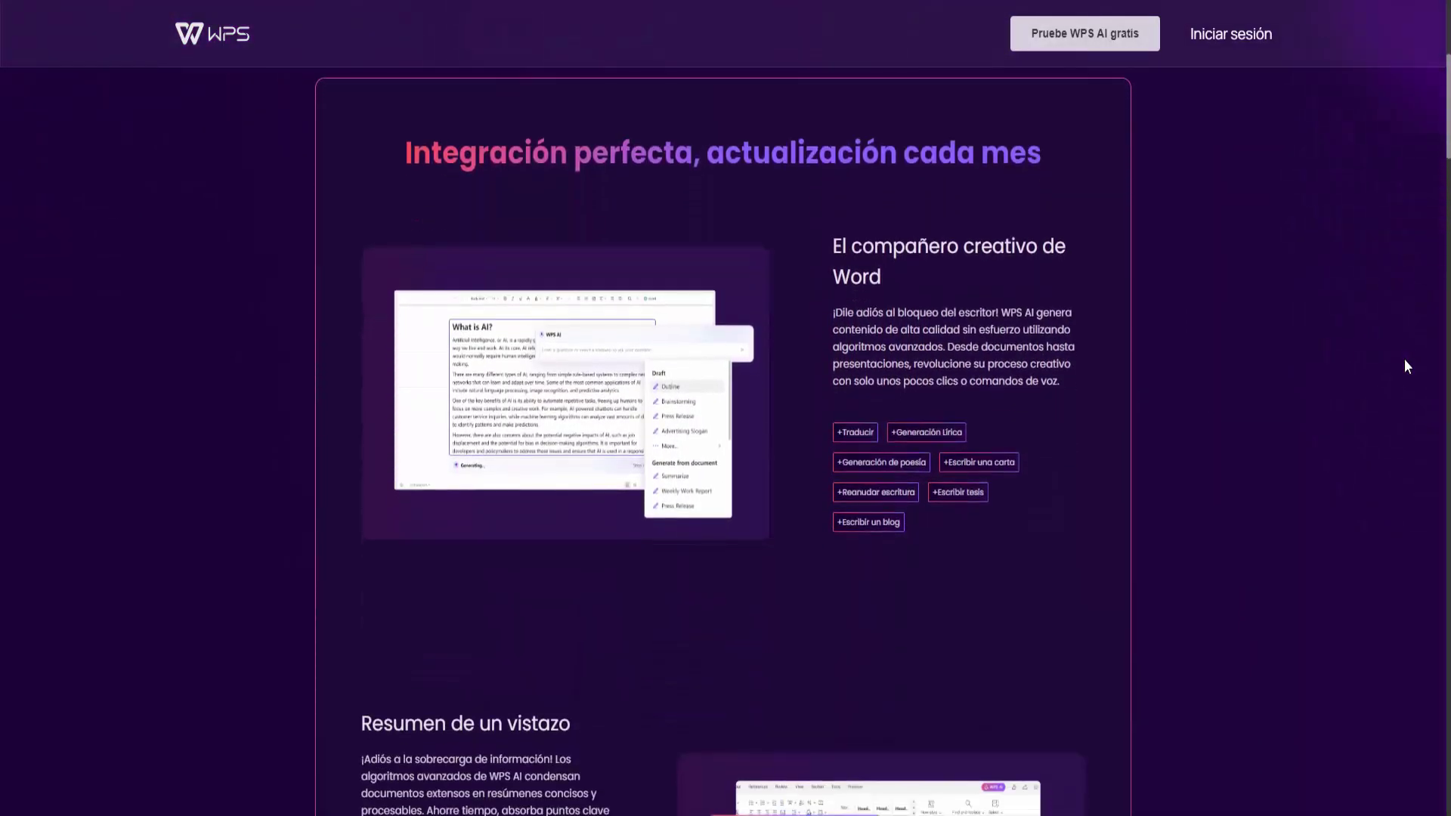
scroll(1405, 360, "down", 1)
scroll(1404, 360, "down", 2)
scroll(1404, 360, "down", 1)
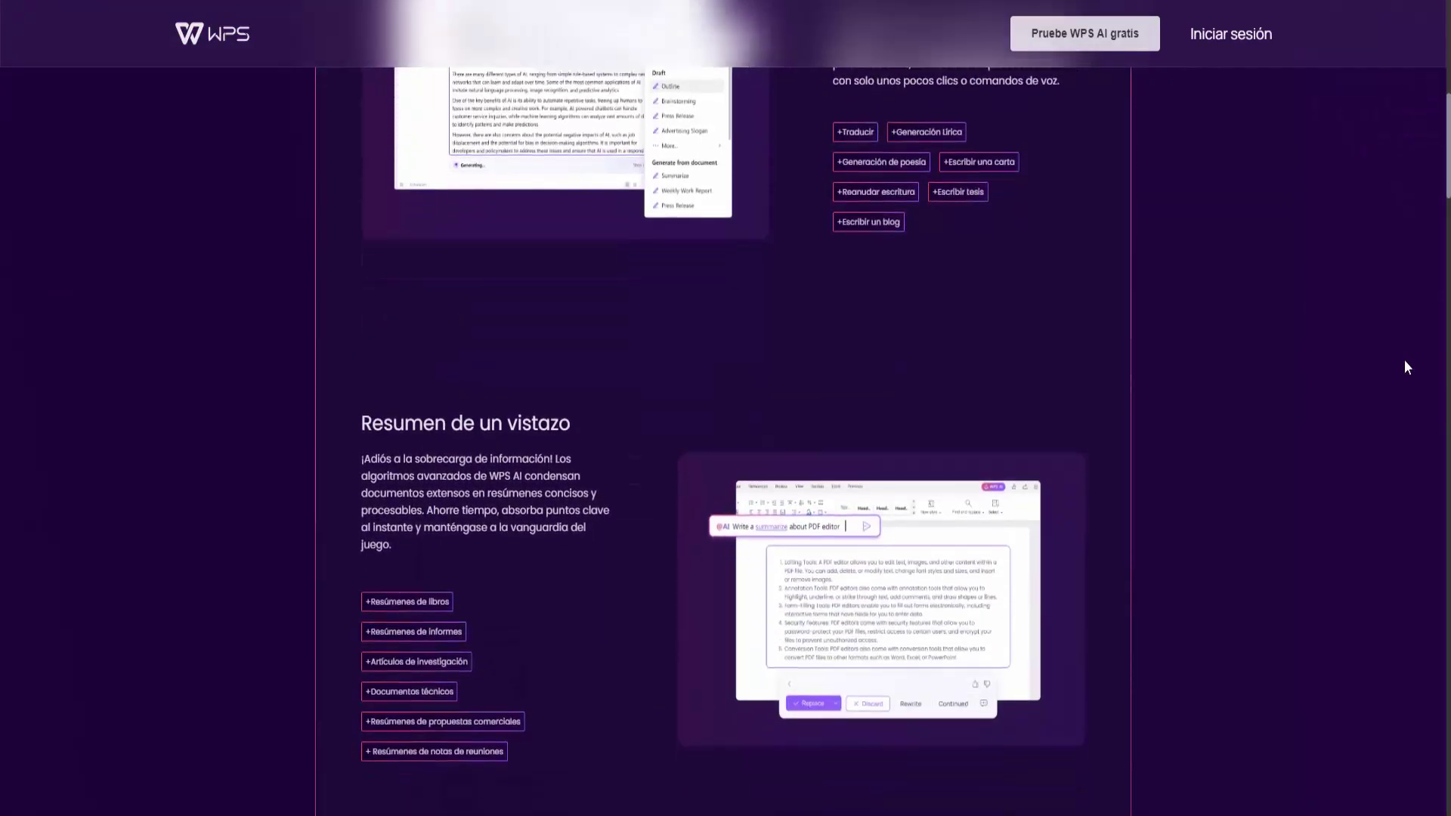
scroll(1404, 360, "down", 3)
scroll(1404, 360, "down", 2)
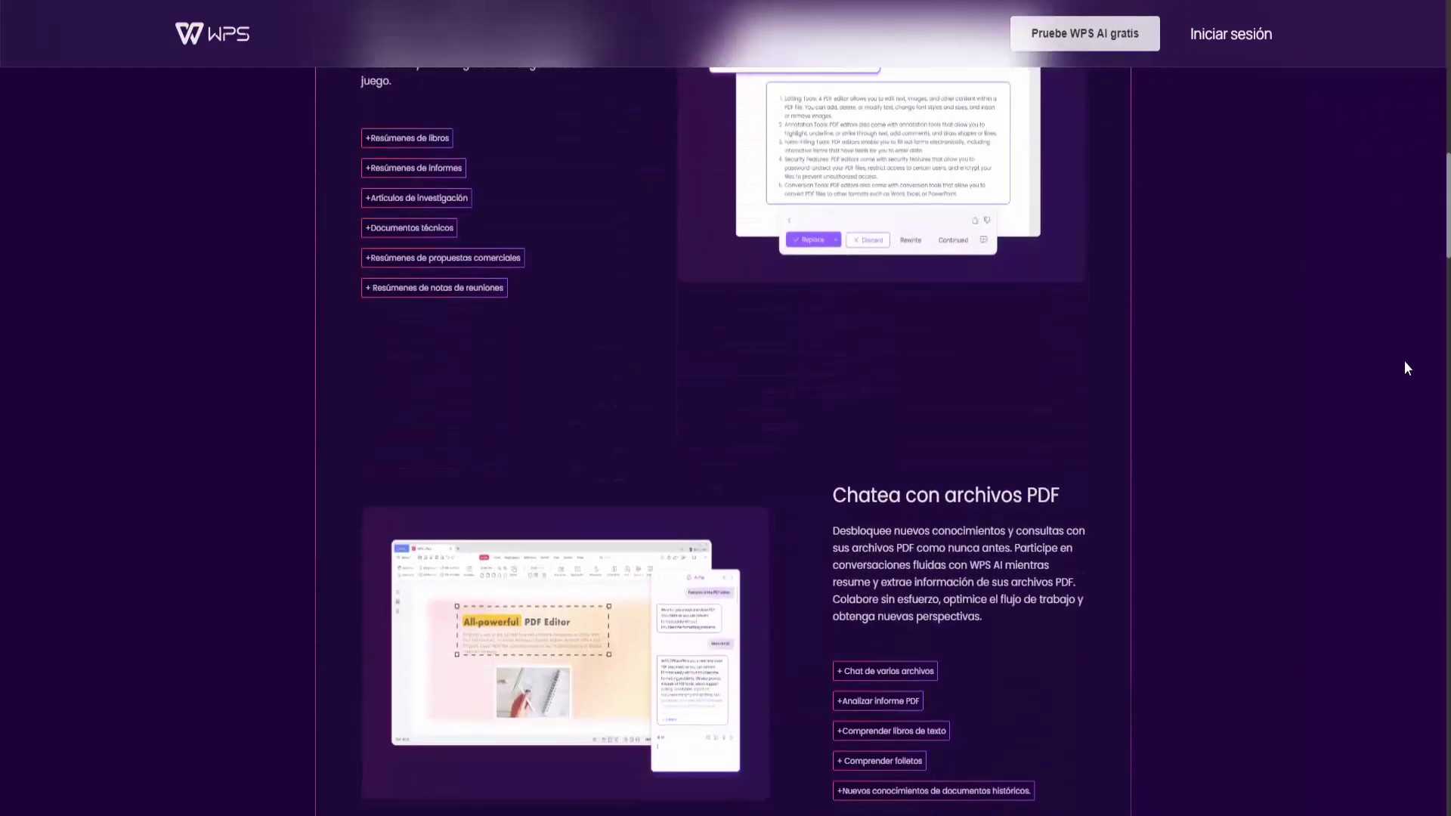
scroll(1404, 360, "down", 2)
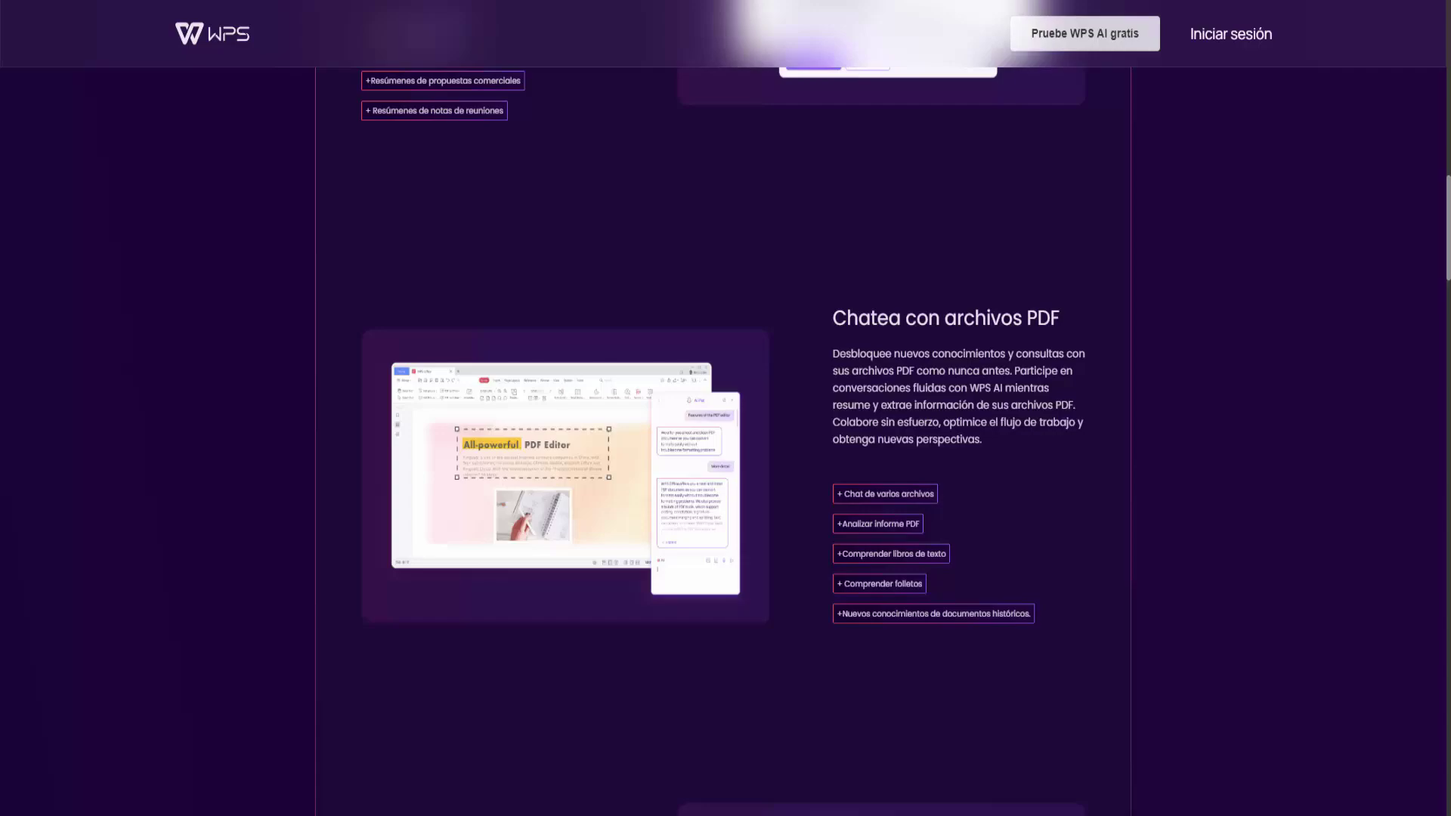
scroll(726, 408, "down", 5)
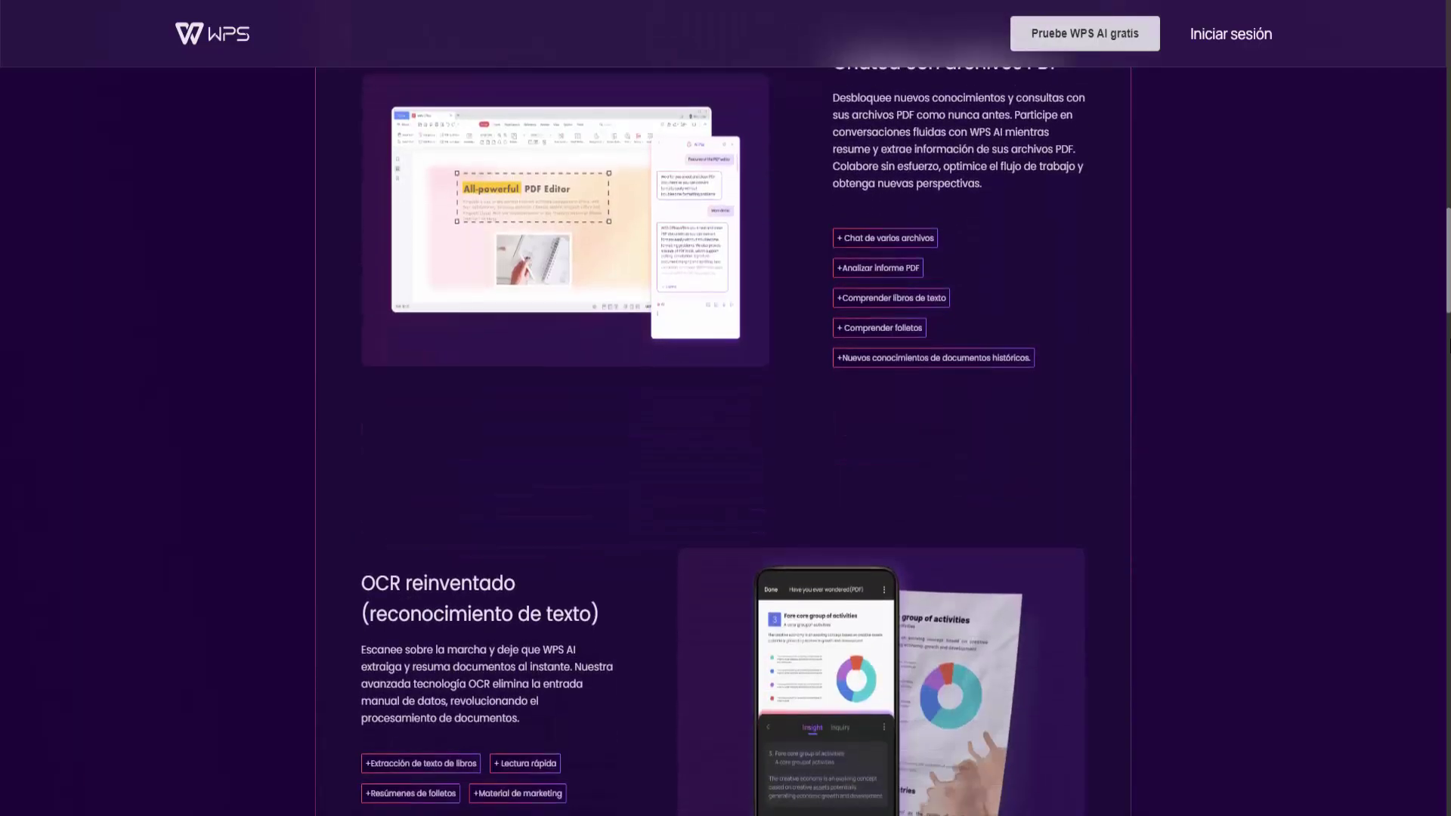